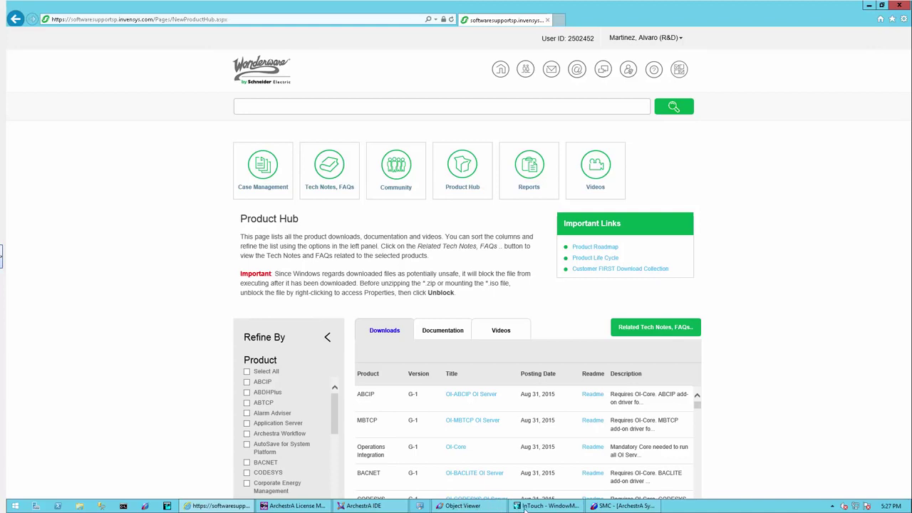
# Review the PLCPlatform01 and PLCPlatform02 settings under ArchestrA.DASGESRTP.2's PORT configuration in SMC.
pyautogui.click(627, 506)
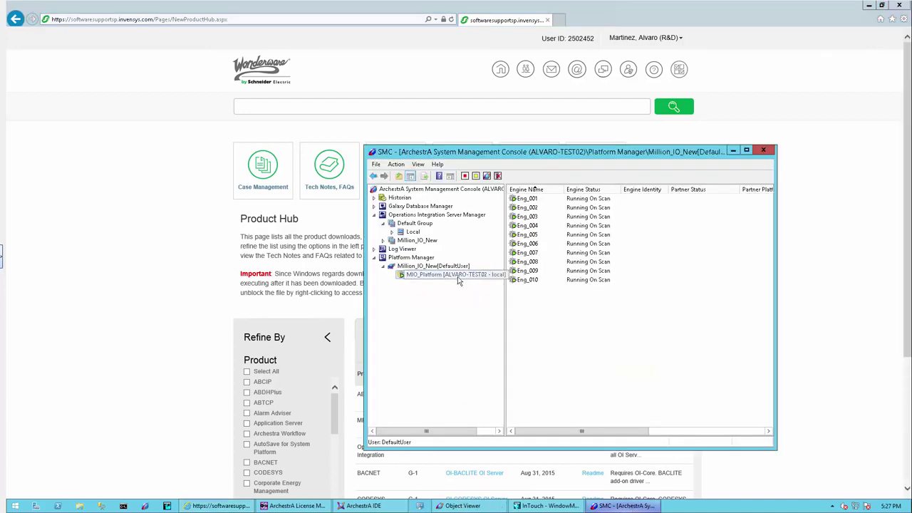
pyautogui.click(392, 232)
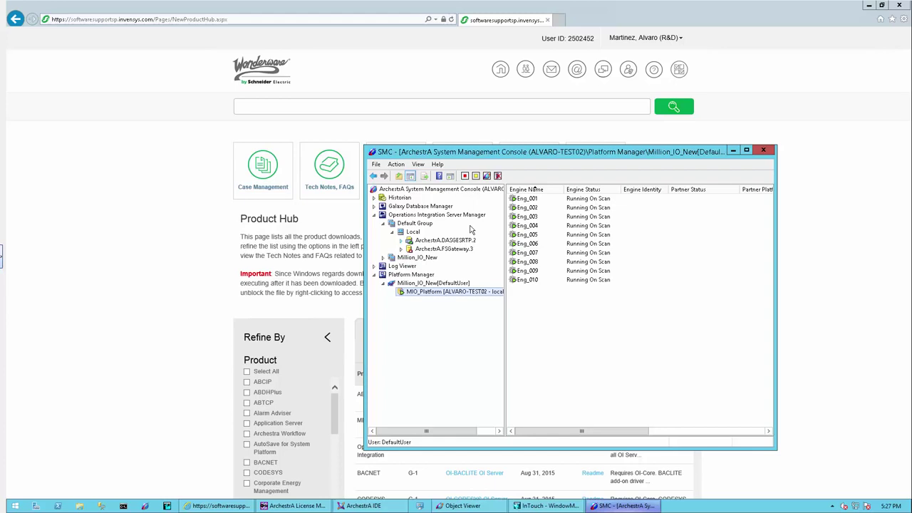
pyautogui.click(401, 241)
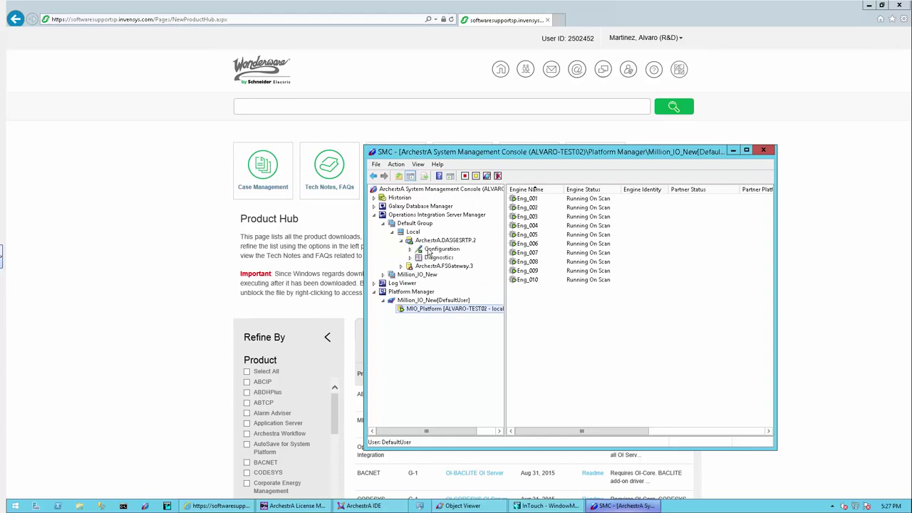
pyautogui.click(429, 251)
pyautogui.click(411, 249)
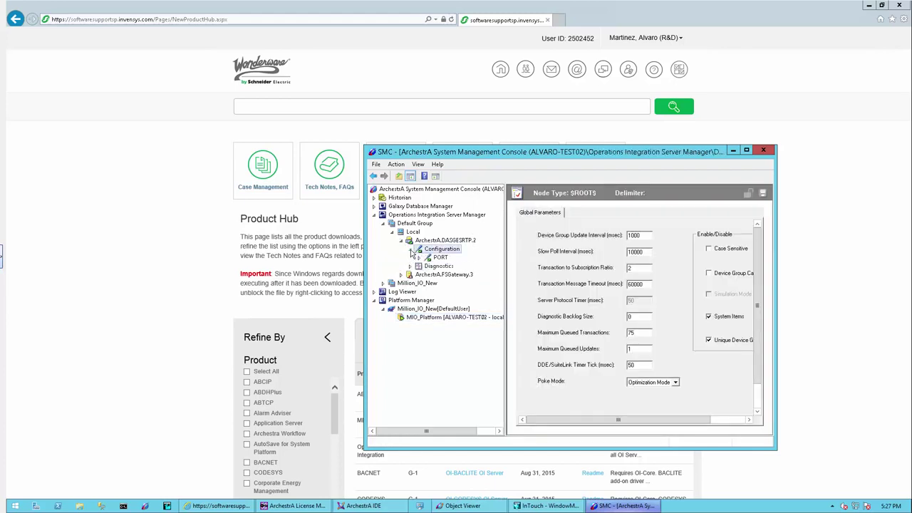
pyautogui.click(419, 258)
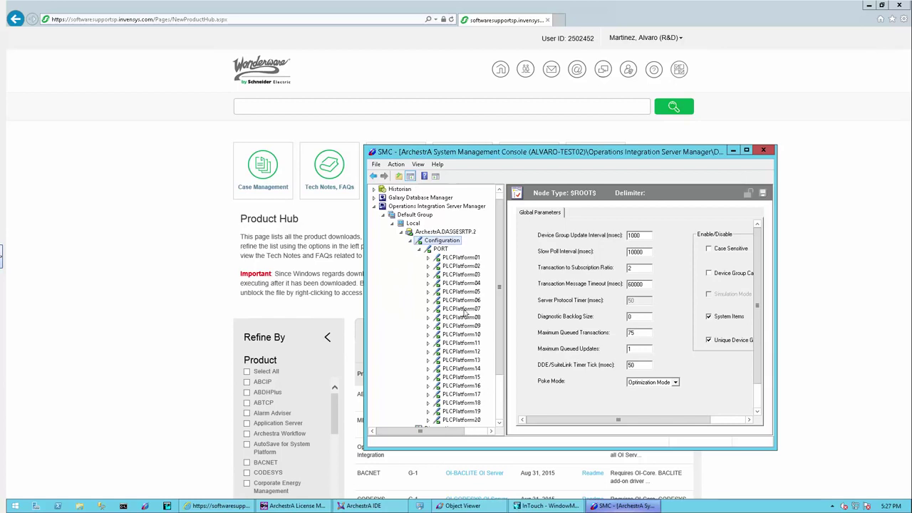
pyautogui.click(460, 259)
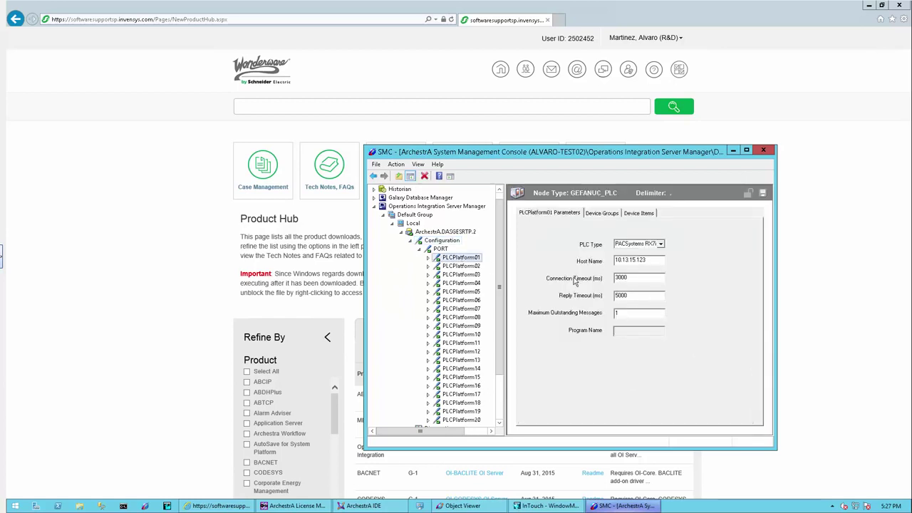
pyautogui.click(461, 266)
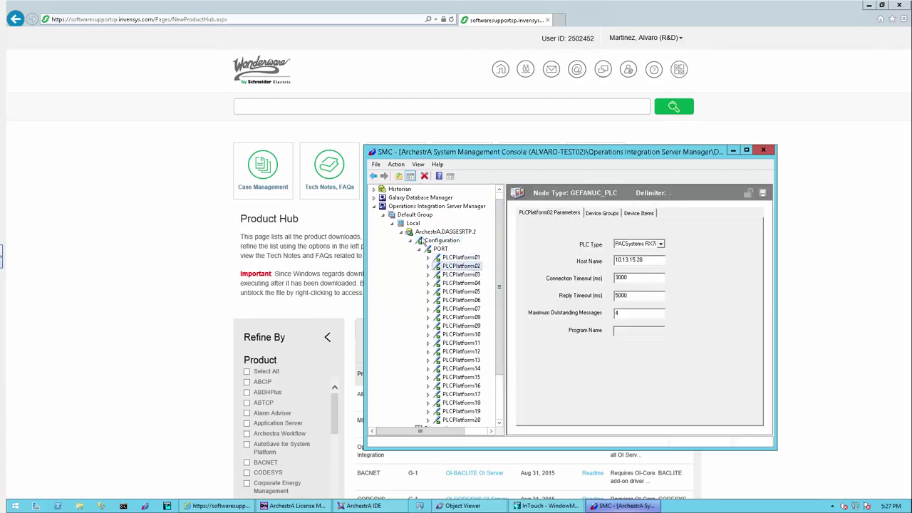
# Deactivate the ArchestrA.DASGESRTP.2 server and confirm with Yes.
pyautogui.click(420, 240)
pyautogui.rightClick(431, 244)
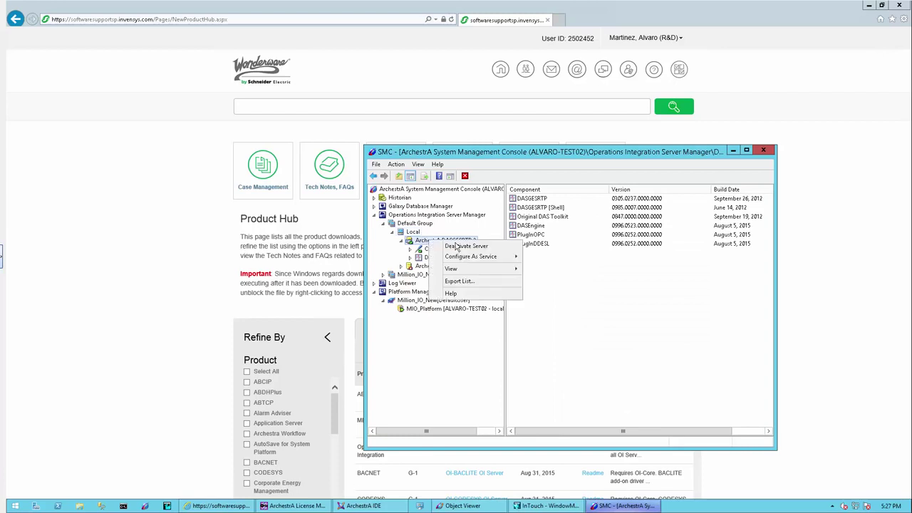
pyautogui.click(457, 247)
pyautogui.click(607, 328)
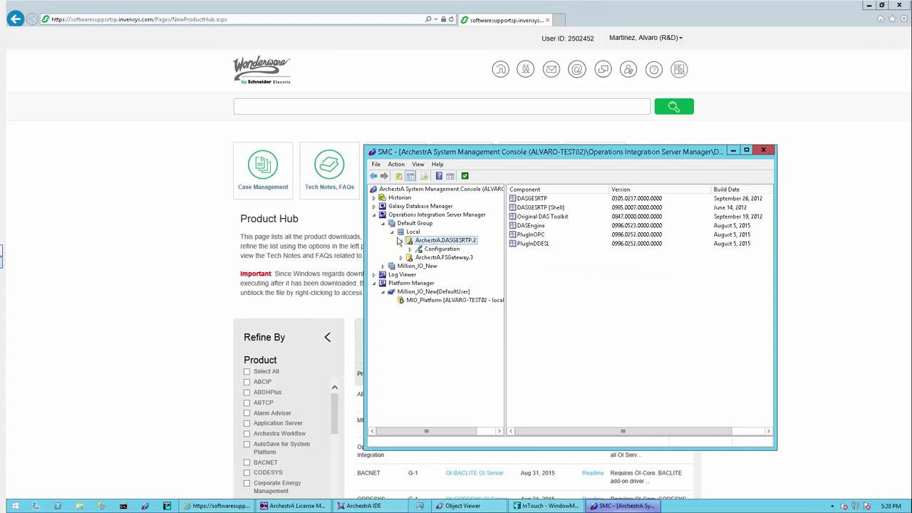
# Close SMC and view the OI-Core Readme from the Product Hub.
pyautogui.click(765, 149)
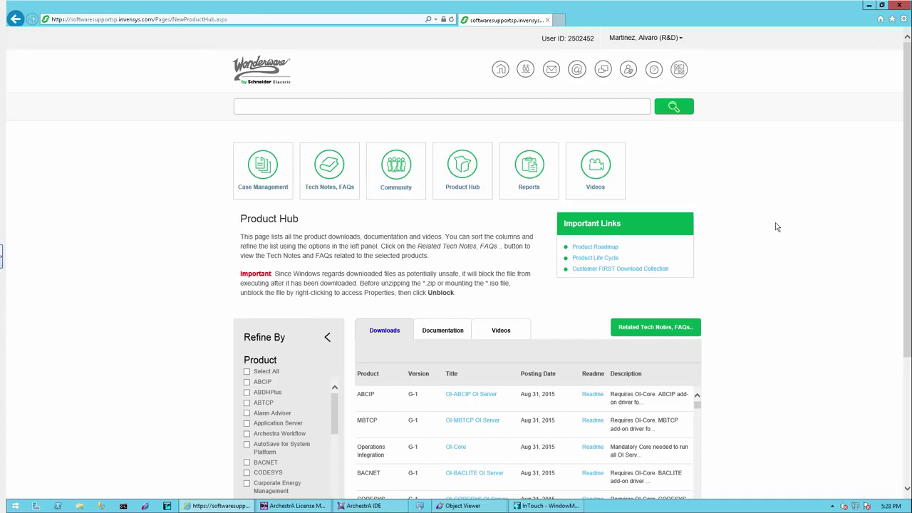
pyautogui.scroll(-1, 777, 226)
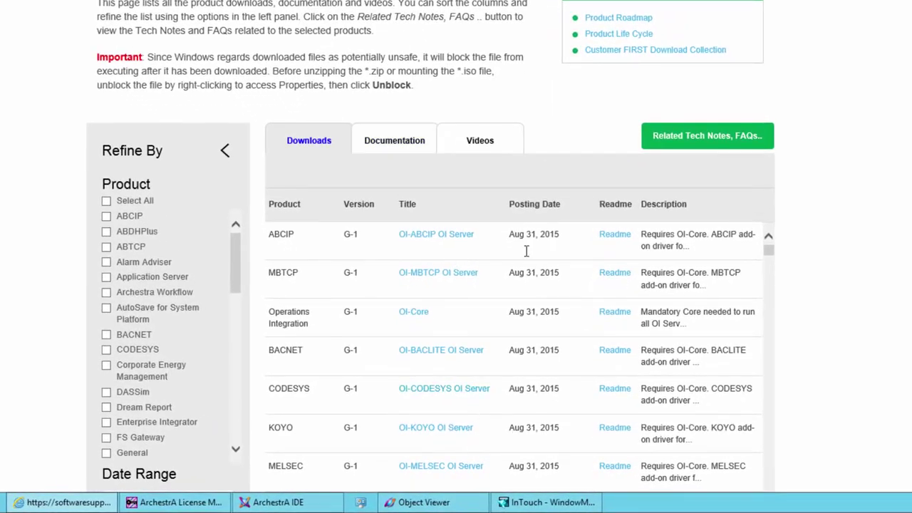
pyautogui.scroll(-3, 869, 270)
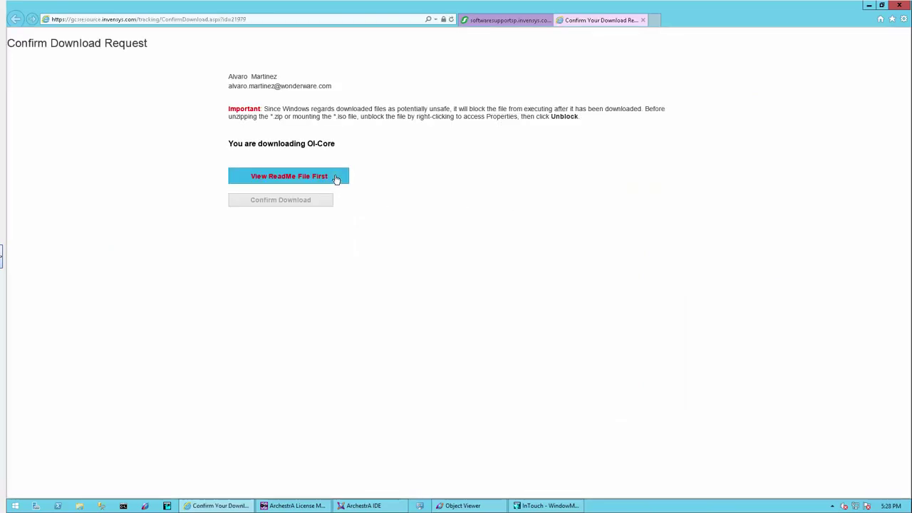
pyautogui.click(335, 175)
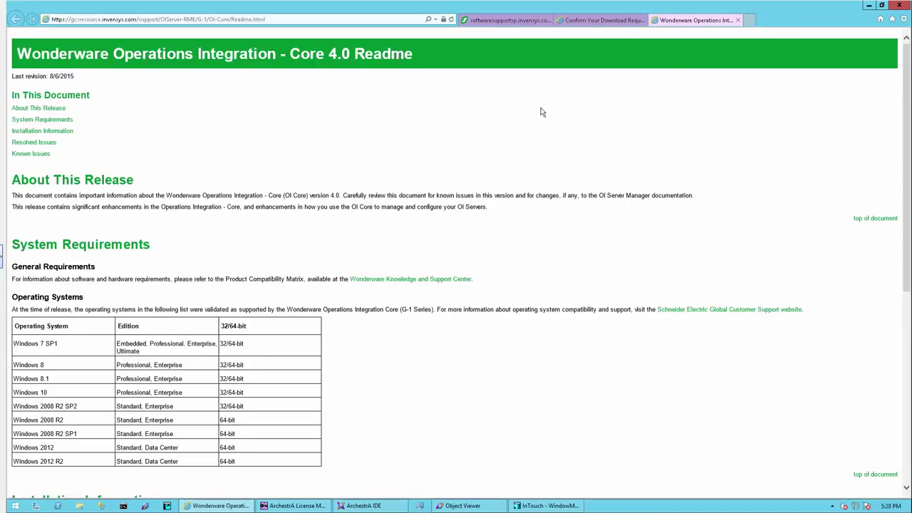
# Confirm the OI-Core download and save OI-Core-G1.zip.
pyautogui.click(581, 27)
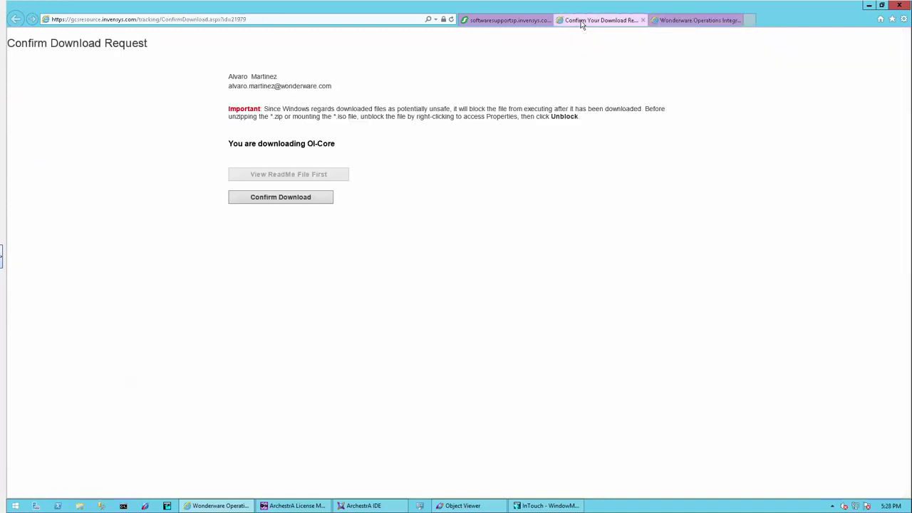
pyautogui.click(287, 200)
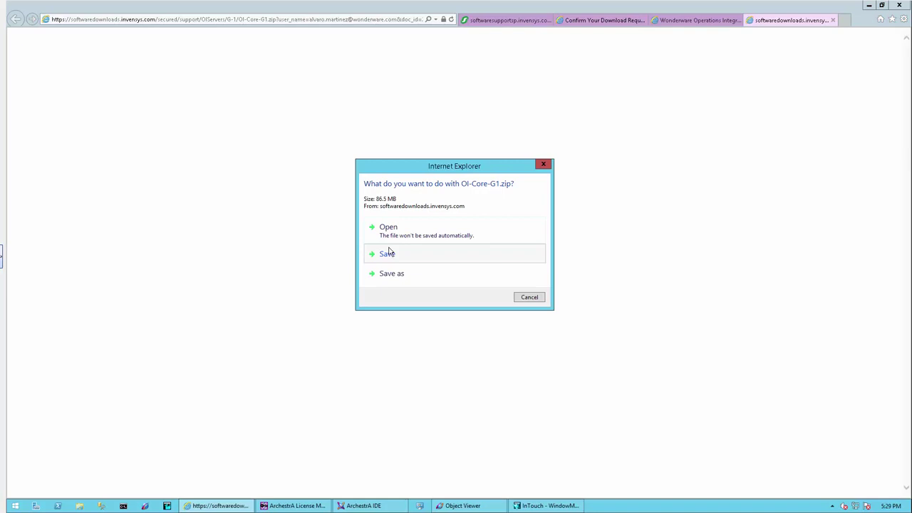
pyautogui.click(394, 276)
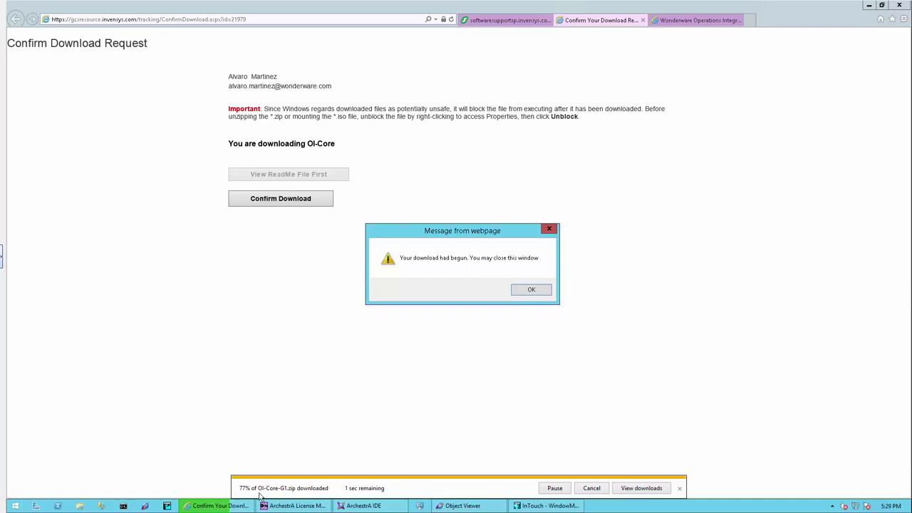
# Extract All of OI-Core-G1.zip into a new OI-Core-G1 folder containing Setup.exe.
pyautogui.click(534, 289)
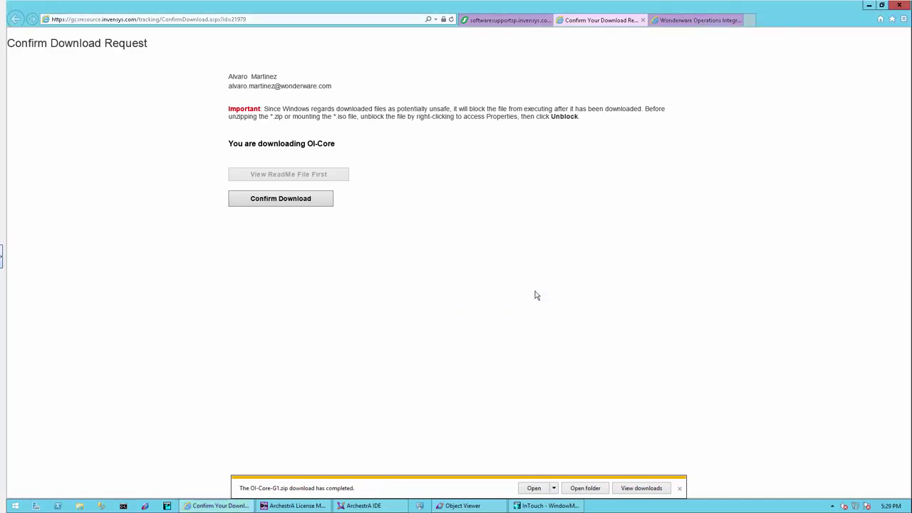
pyautogui.click(534, 488)
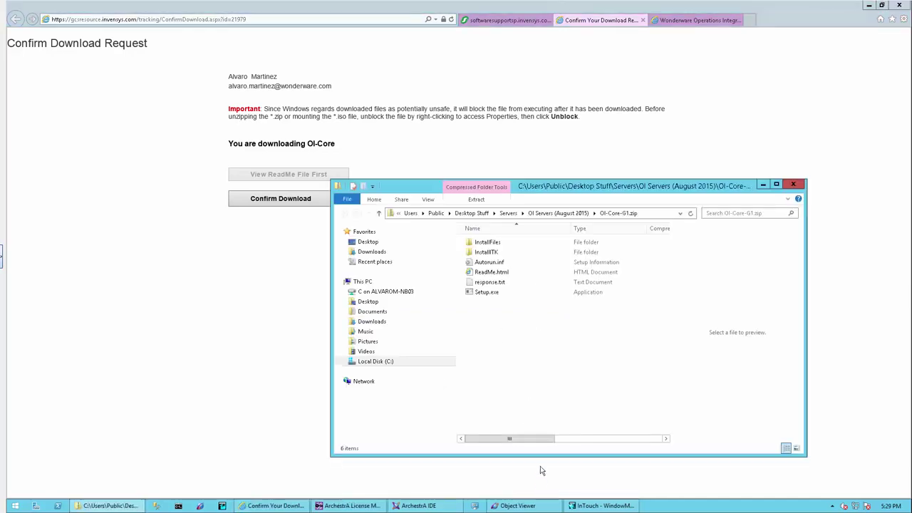
pyautogui.click(558, 213)
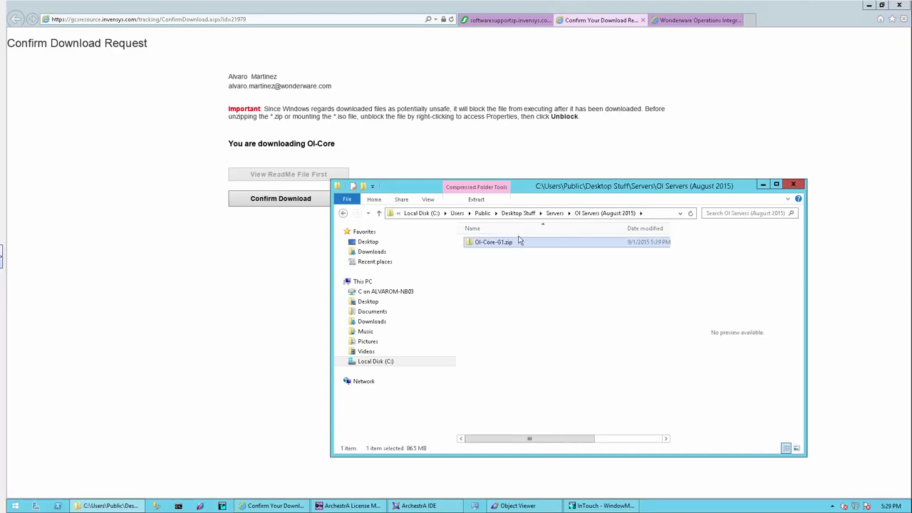
pyautogui.rightClick(494, 250)
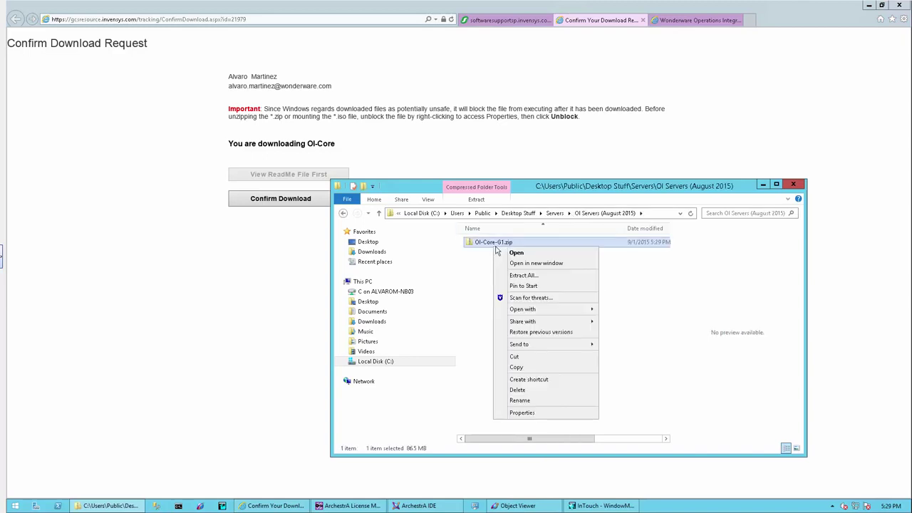
pyautogui.click(531, 277)
pyautogui.click(546, 345)
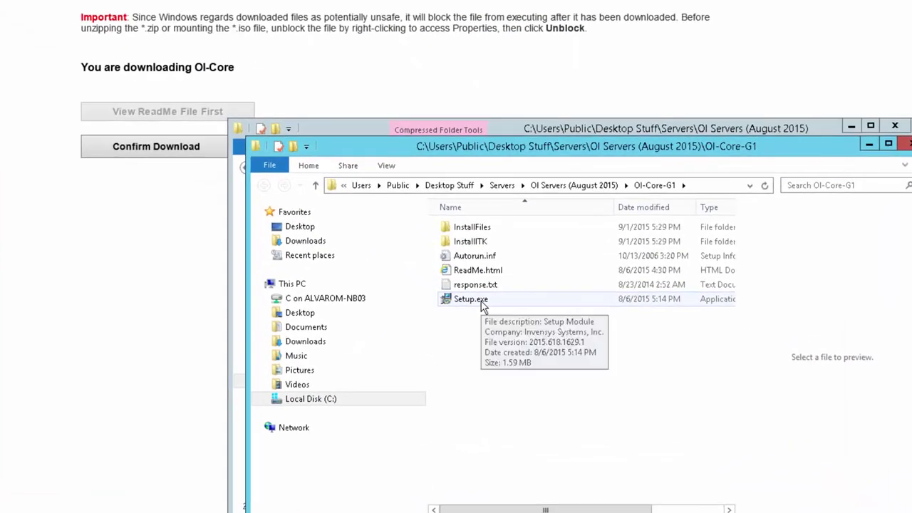
# Run Setup.exe as admin, accept the License Agreement and install all OI Core features.
pyautogui.doubleClick(505, 305)
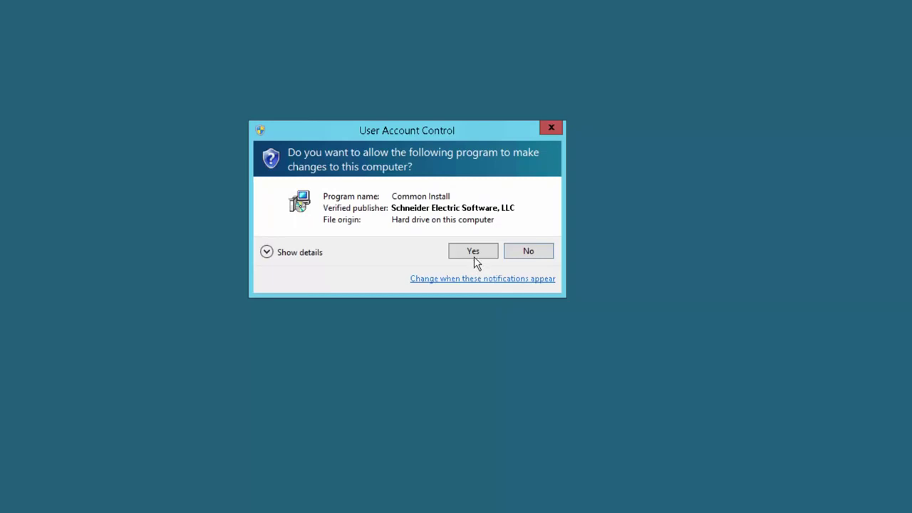
pyautogui.click(474, 253)
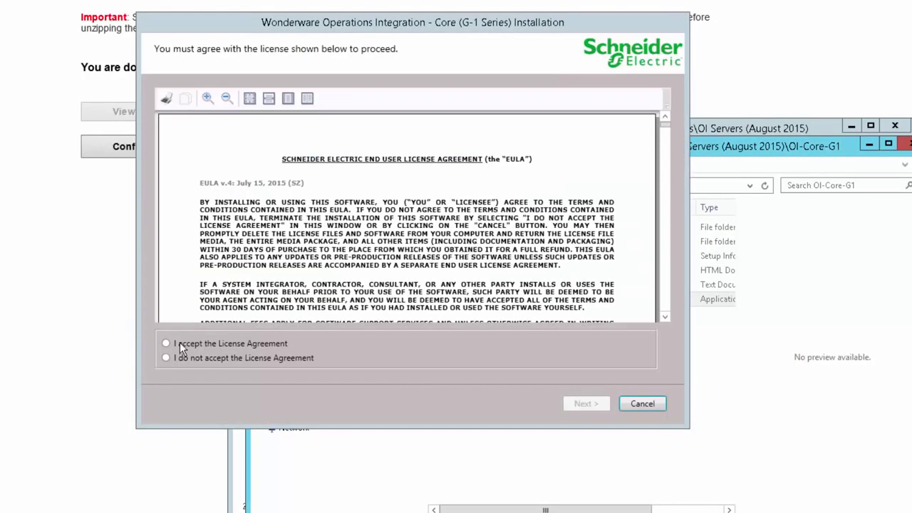
pyautogui.click(166, 343)
pyautogui.click(583, 404)
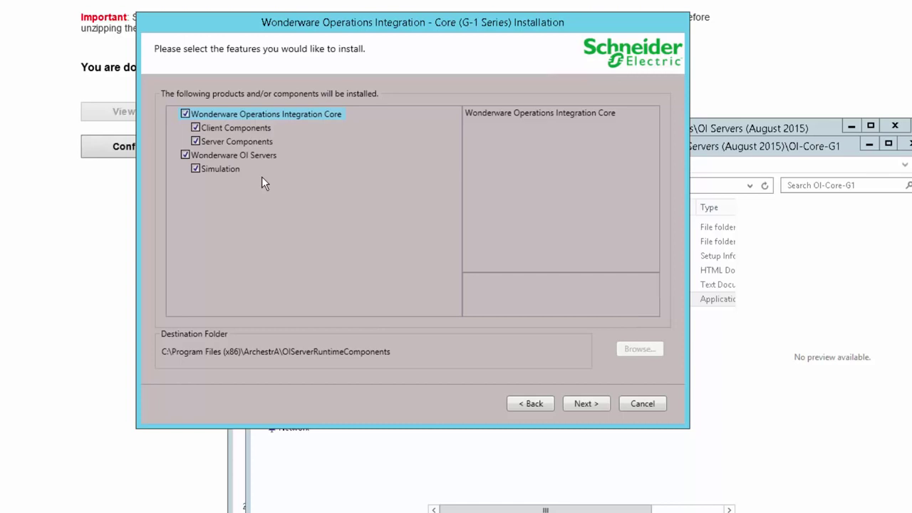
pyautogui.click(585, 403)
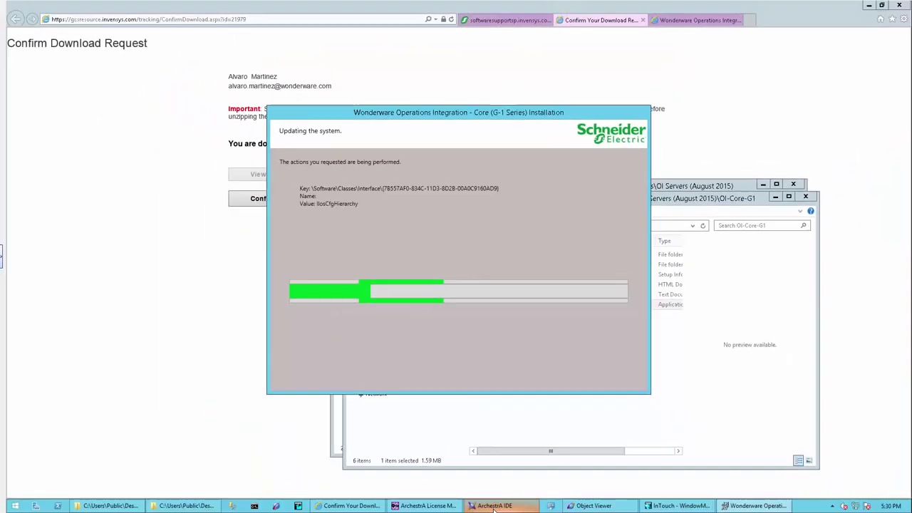
pyautogui.click(493, 508)
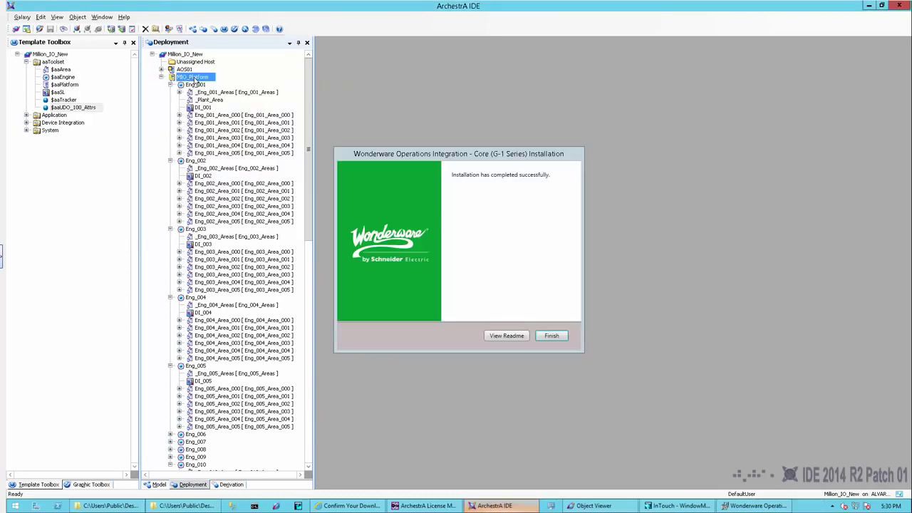
# Finish the OI Core installer, then expand and collapse Eng_001_Area_000 in the Deployment view.
pyautogui.click(552, 336)
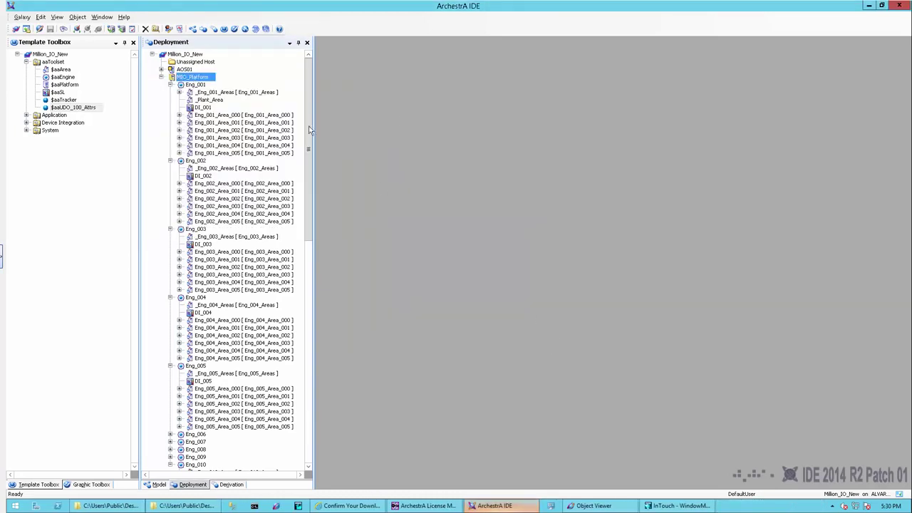
pyautogui.click(179, 115)
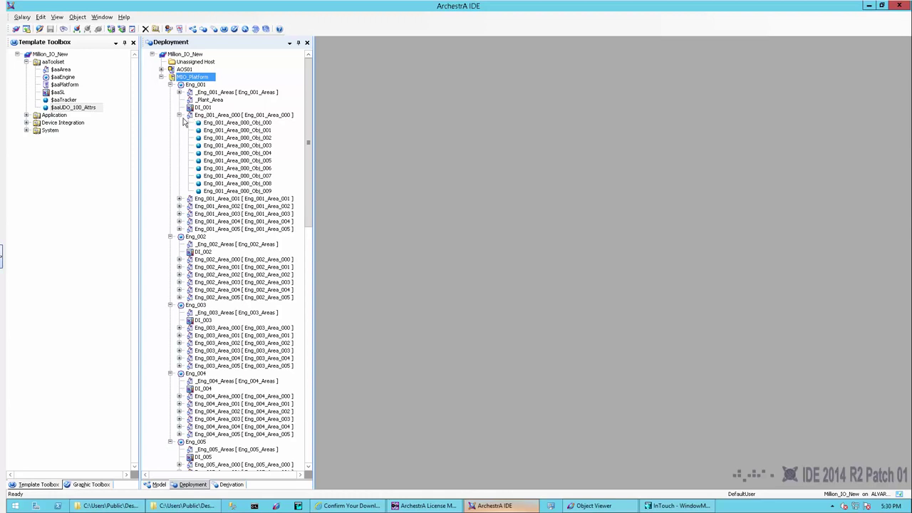
pyautogui.click(179, 115)
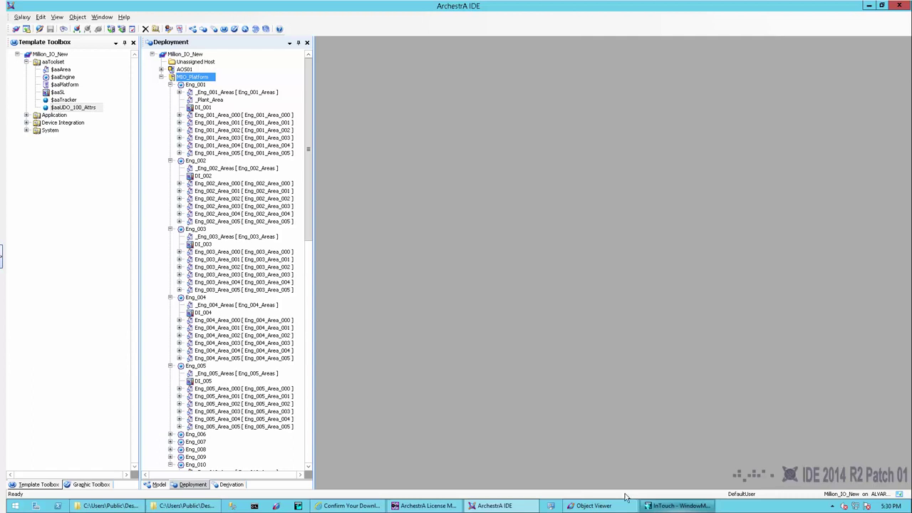
# Close the OI-Core download confirmation and Readme pages.
pyautogui.click(350, 505)
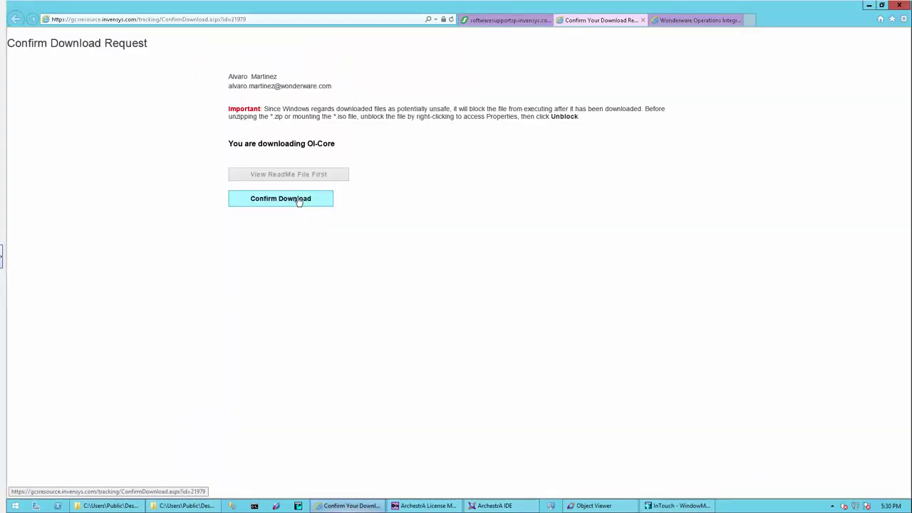
pyautogui.click(642, 20)
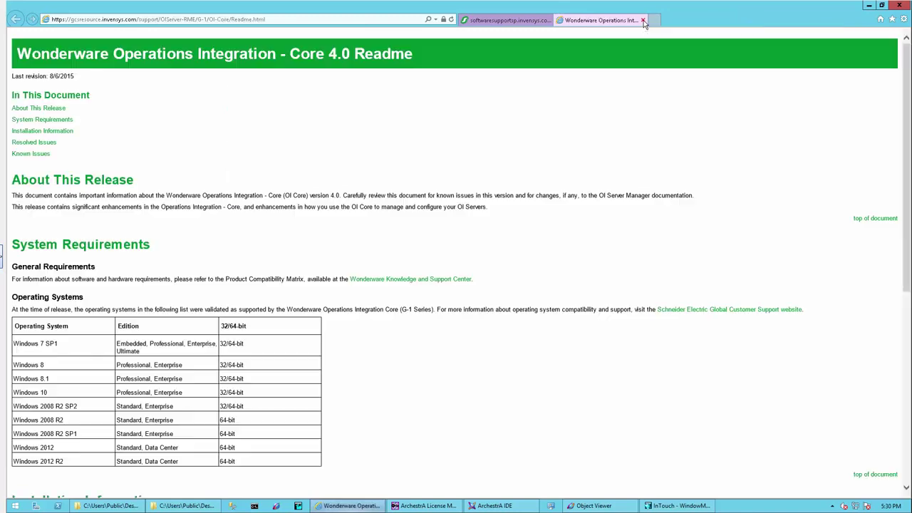
pyautogui.click(643, 21)
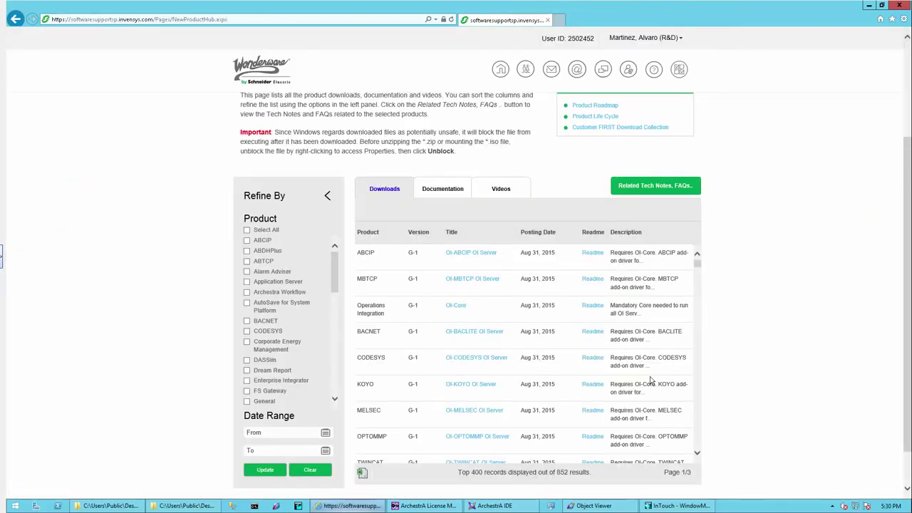
pyautogui.scroll(-2, 697, 456)
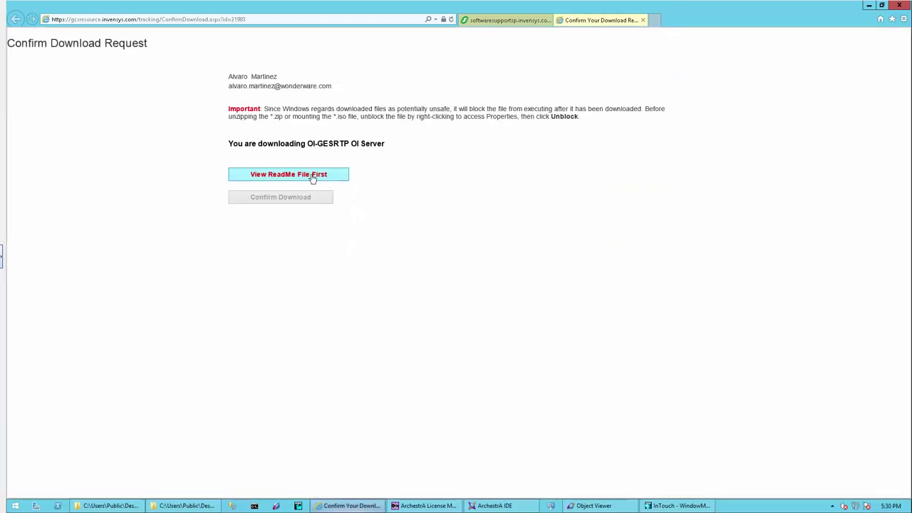
# Read the GESRTP OI Server readme, then confirm the Setup-OI-GESRTP.msi download.
pyautogui.click(314, 177)
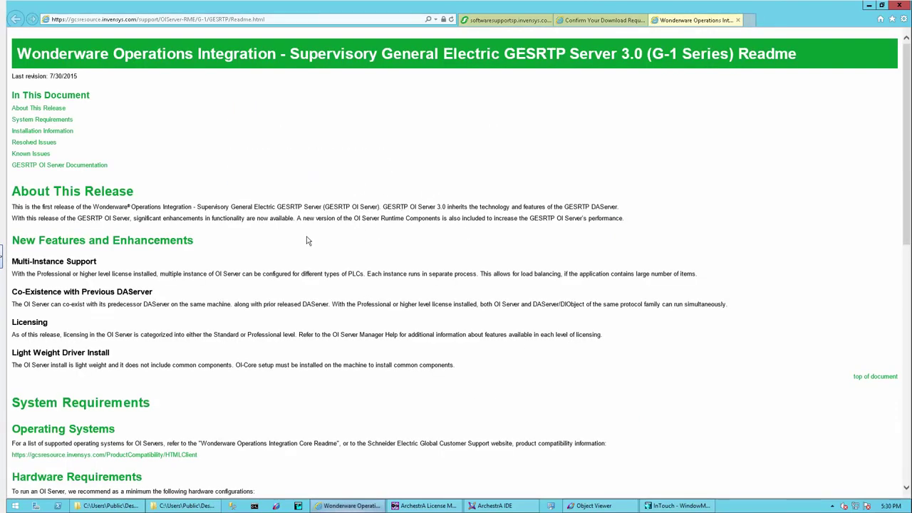
pyautogui.scroll(-1, 310, 237)
pyautogui.scroll(-3, 311, 237)
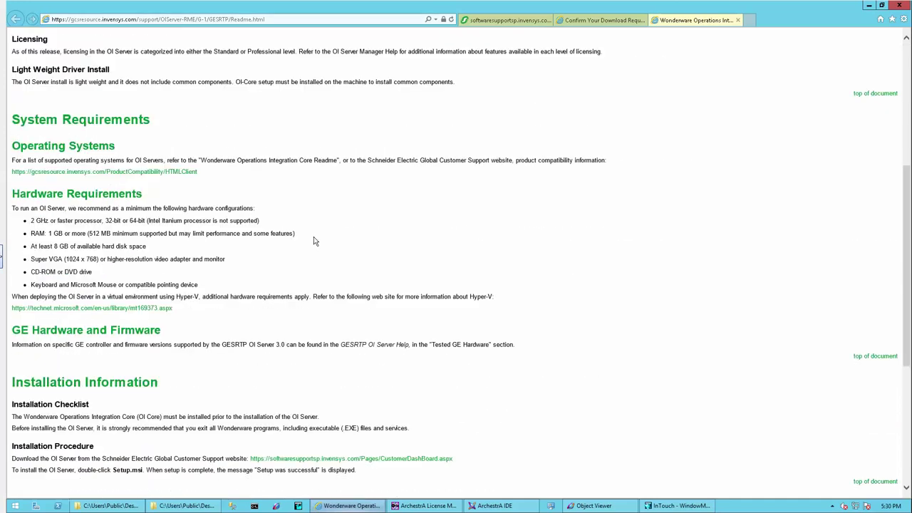
pyautogui.scroll(3, 542, 100)
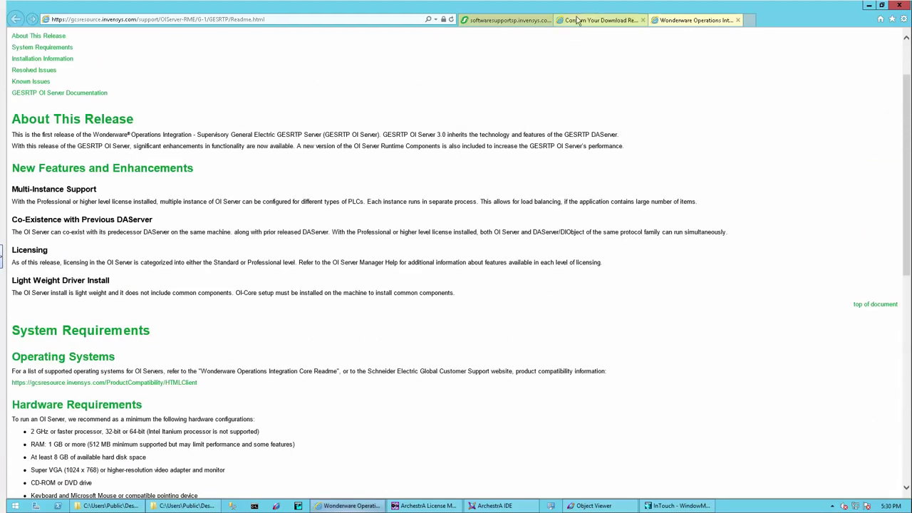
pyautogui.click(601, 20)
pyautogui.click(288, 198)
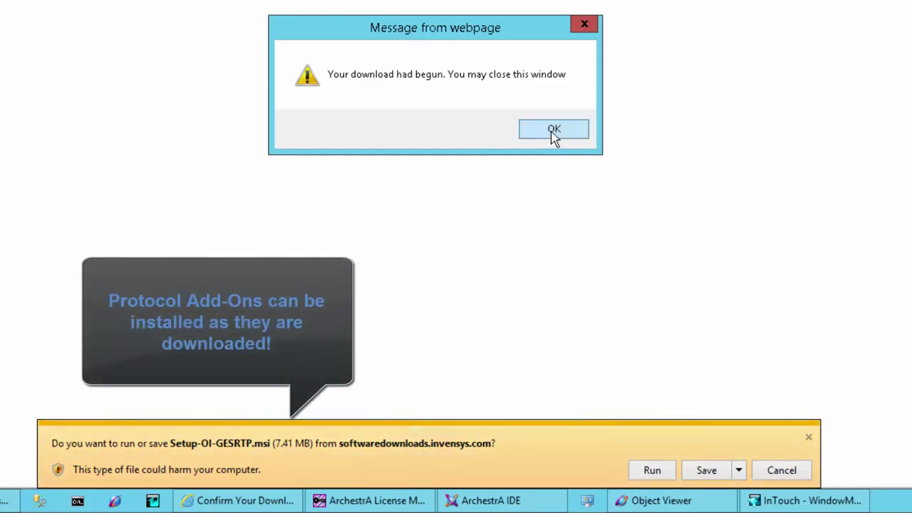
# Run Setup-OI-GESRTP.msi with admin approval through to Finish, then minimize Internet Explorer.
pyautogui.click(552, 131)
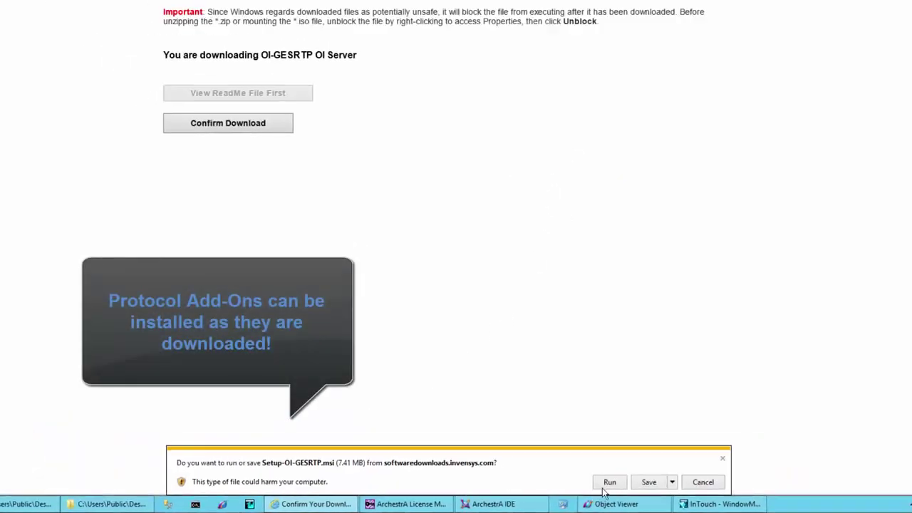
pyautogui.click(607, 485)
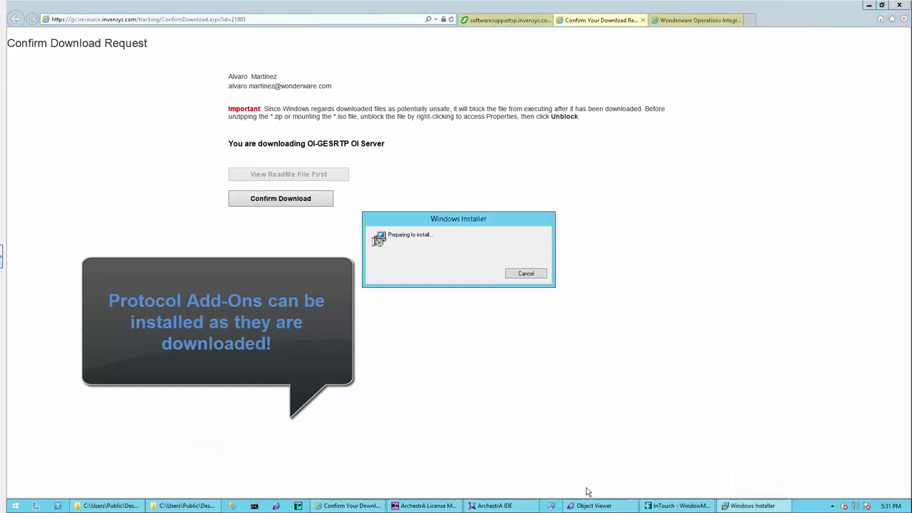
pyautogui.click(749, 505)
pyautogui.click(501, 271)
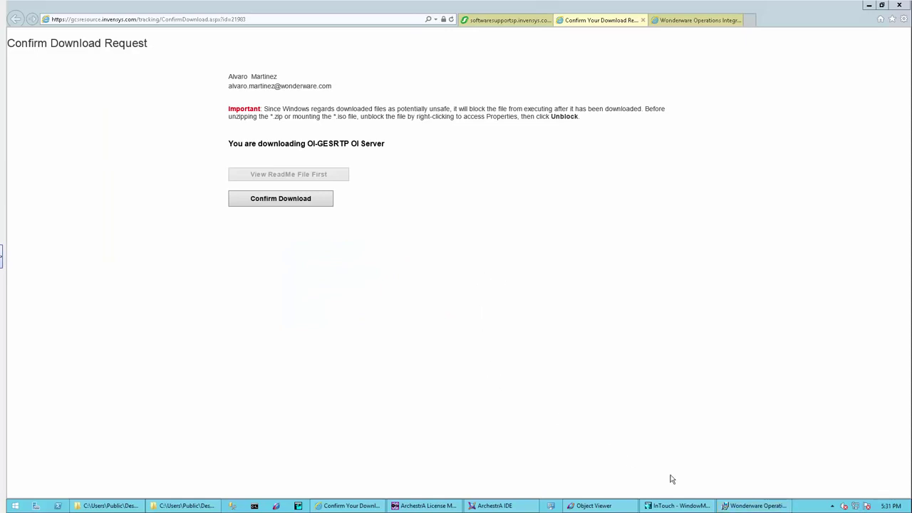
pyautogui.click(756, 506)
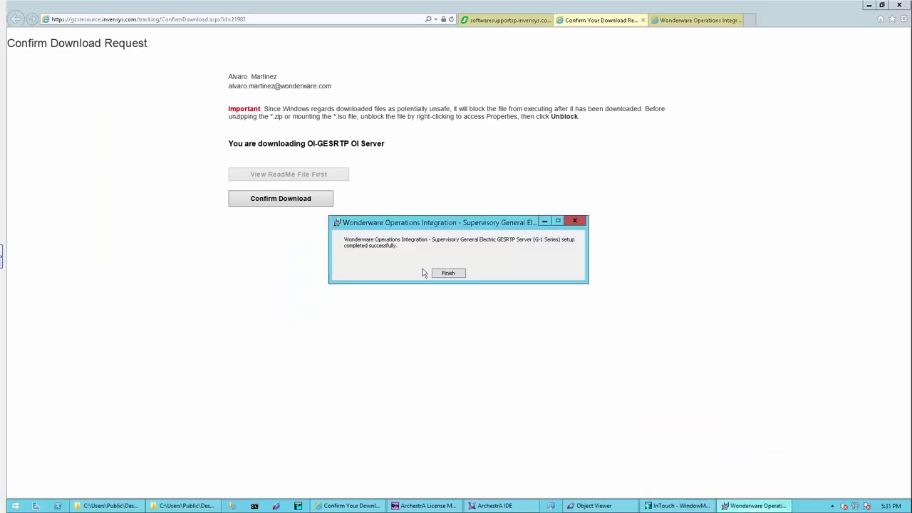
pyautogui.click(440, 275)
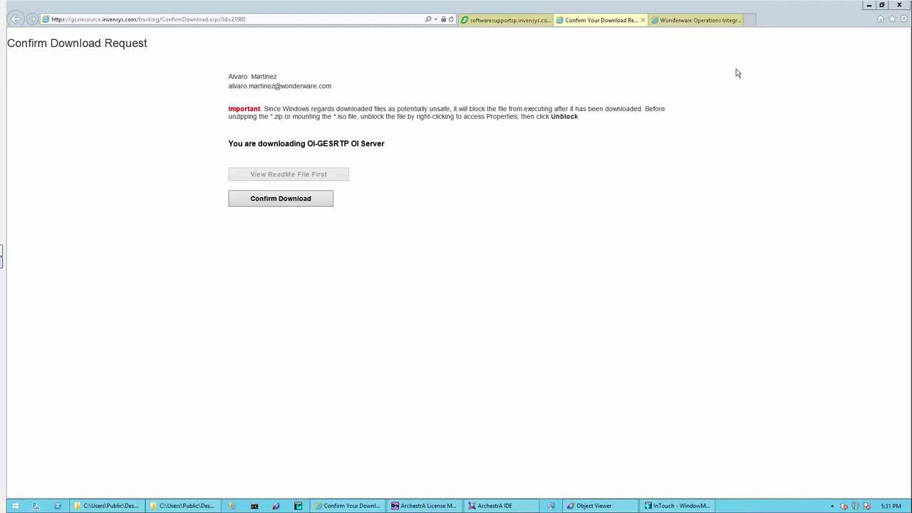
pyautogui.click(489, 22)
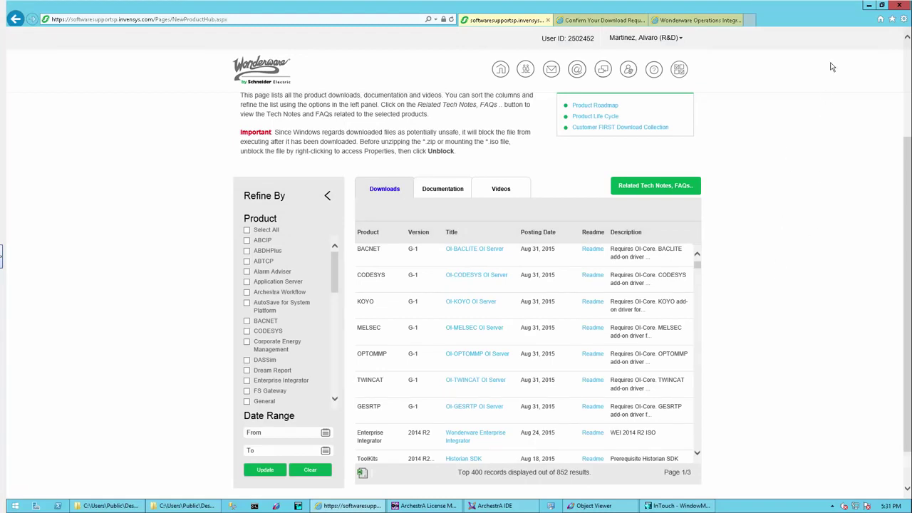
pyautogui.click(869, 6)
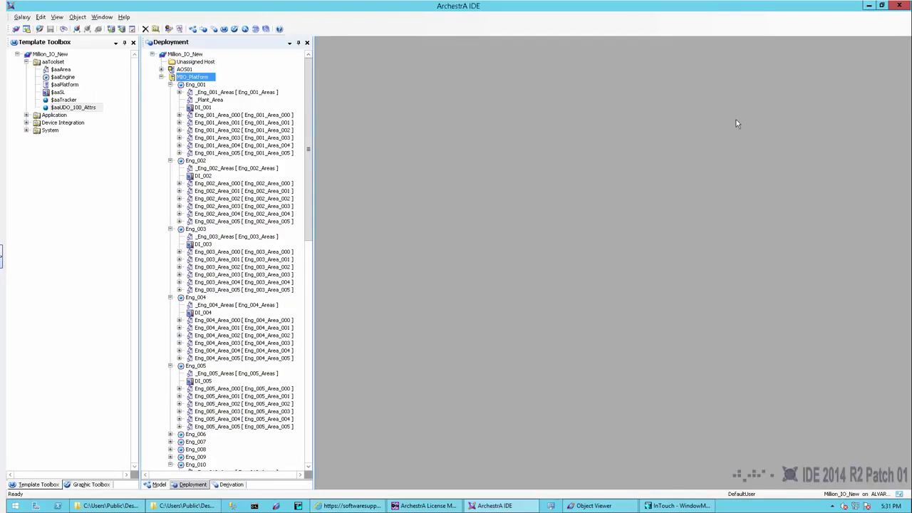
# Launch SMC as admin and view ArchestrA.DASGESRTP.2 components under Default Group > Local.
pyautogui.click(277, 506)
pyautogui.click(490, 267)
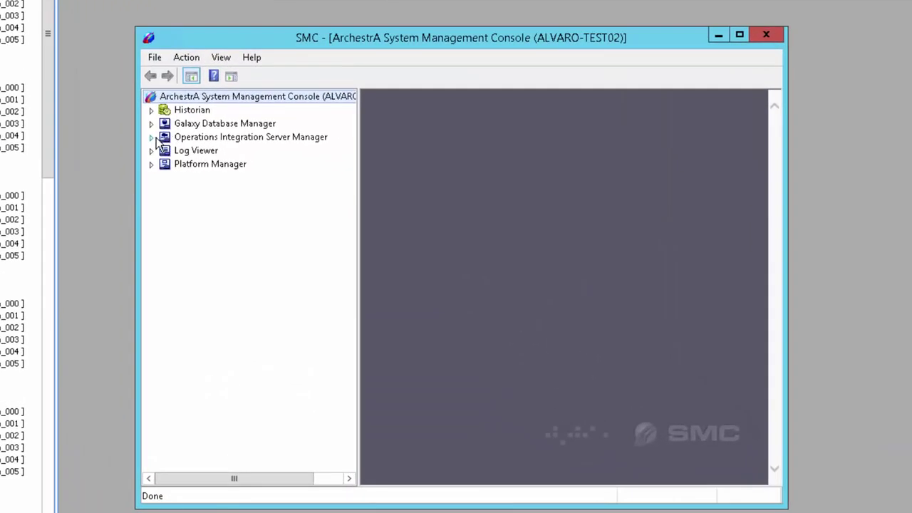
pyautogui.click(151, 137)
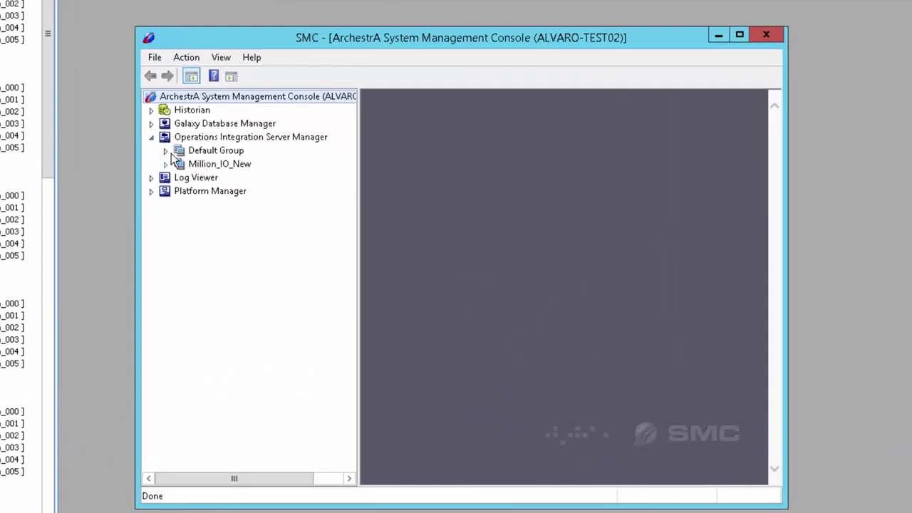
pyautogui.click(165, 151)
pyautogui.click(179, 164)
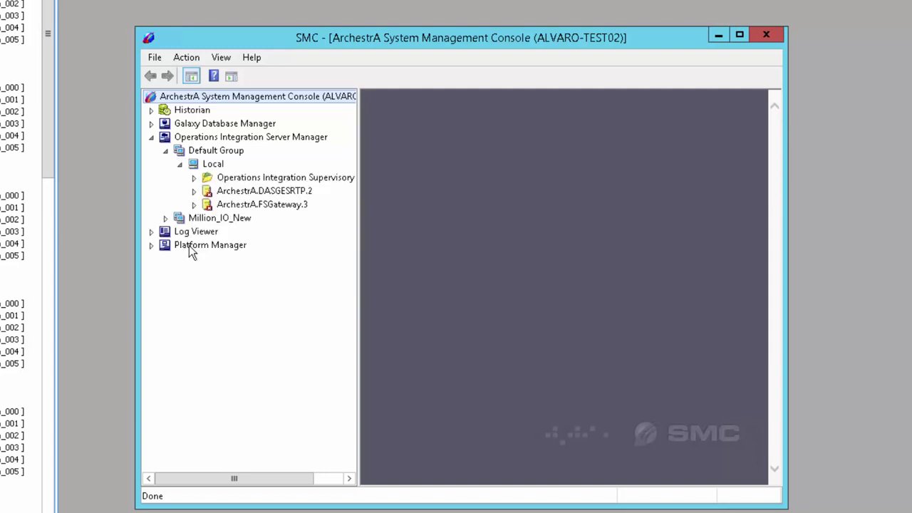
pyautogui.click(227, 194)
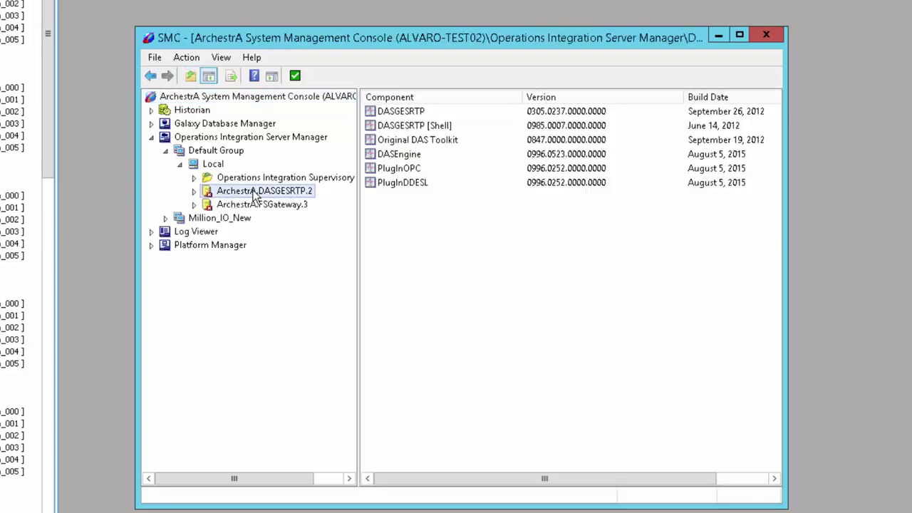
# Activate ArchestrA.DASGESRTP.2 and expand its Configuration to show PORT.
pyautogui.rightClick(254, 196)
pyautogui.click(307, 201)
pyautogui.click(194, 190)
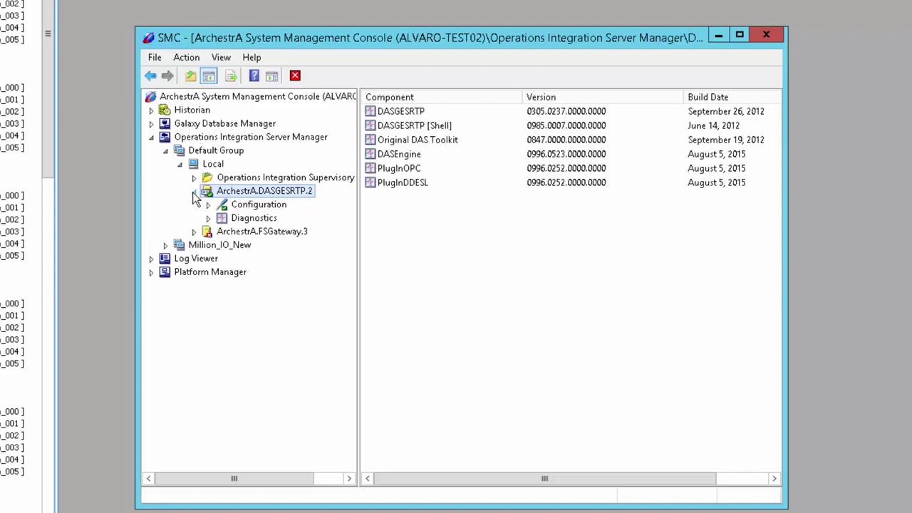
pyautogui.click(209, 204)
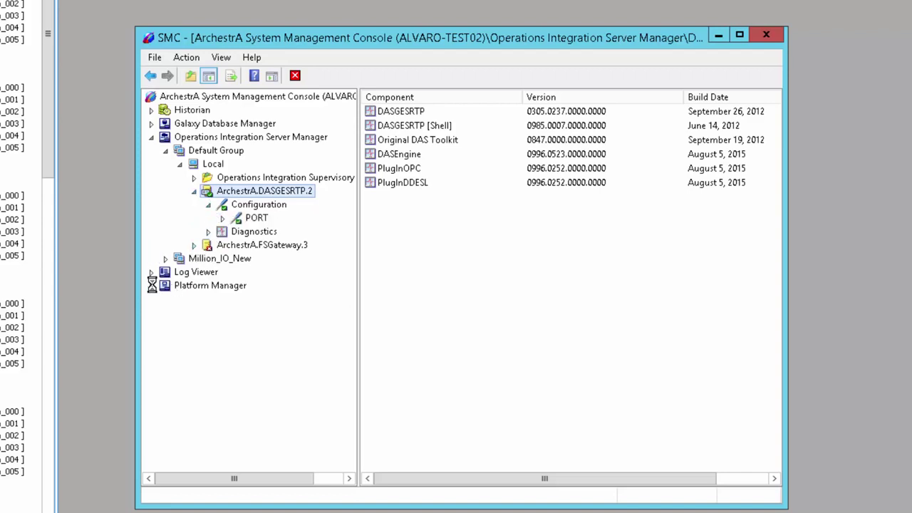
# Check MIO_Platform's ten engines are on scan, then select Operations Integration Supervisory Servers.
pyautogui.click(191, 302)
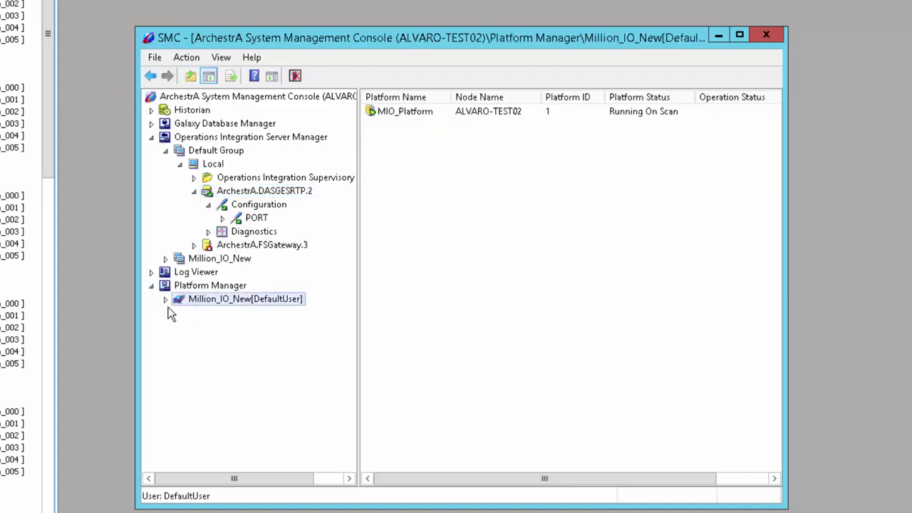
pyautogui.click(167, 301)
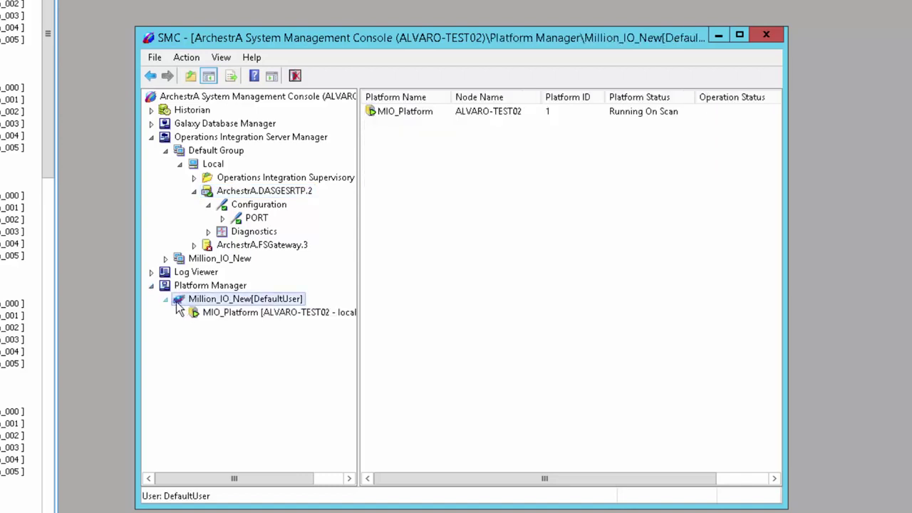
pyautogui.click(213, 313)
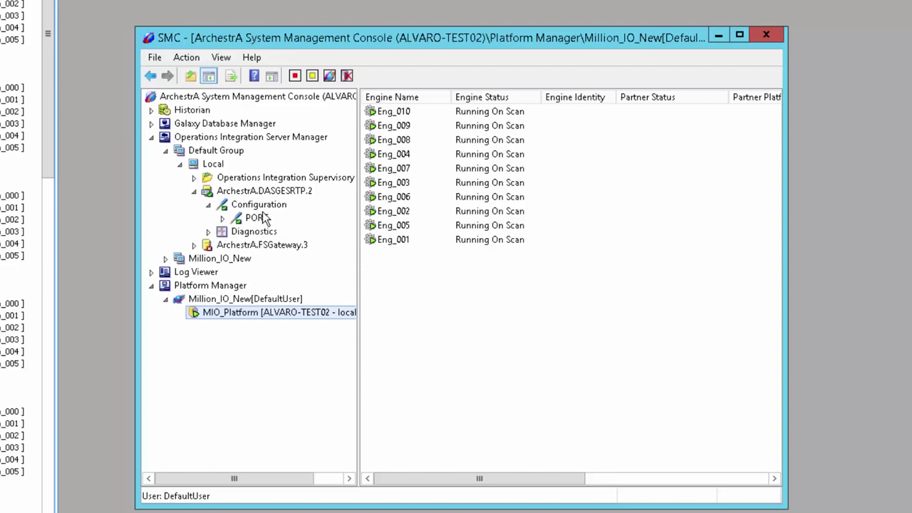
pyautogui.click(238, 183)
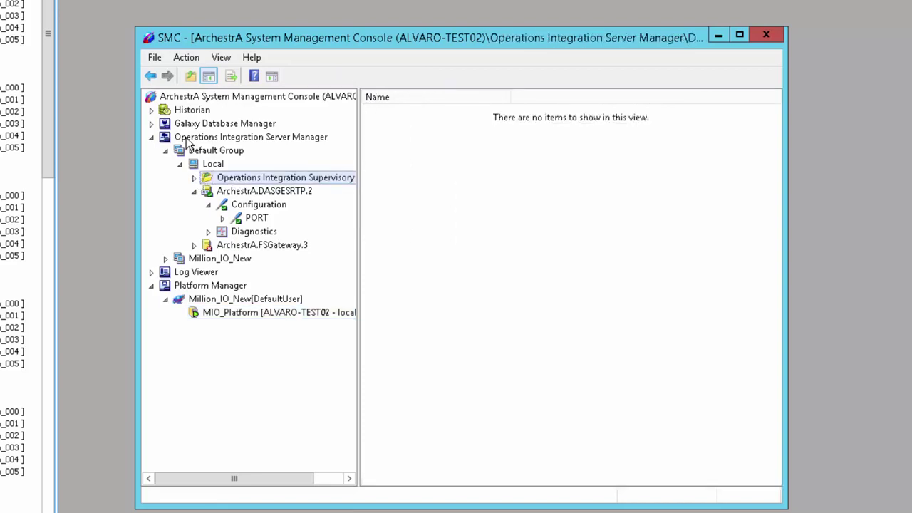
# Expand General Electric - GESRTP and view OI.GESRTP.1 components, including GESRTP 2015.0805.1677.2.
pyautogui.click(195, 178)
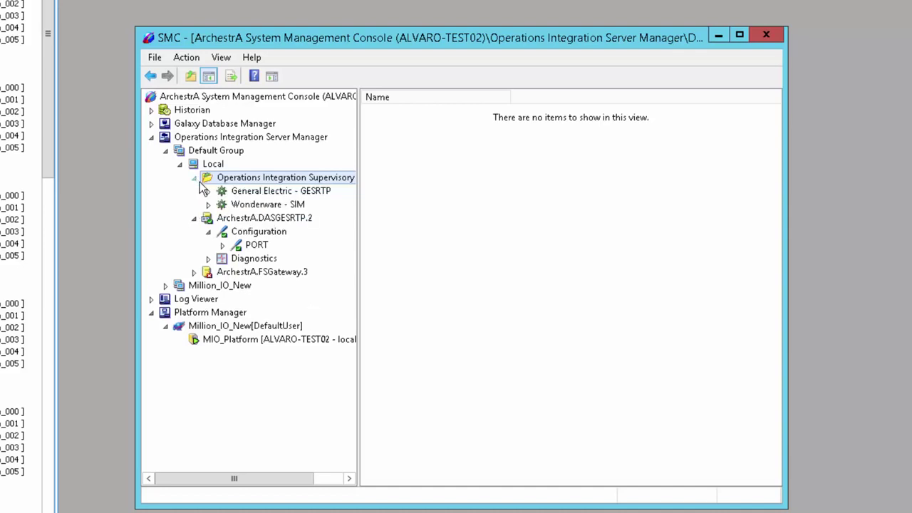
pyautogui.click(253, 205)
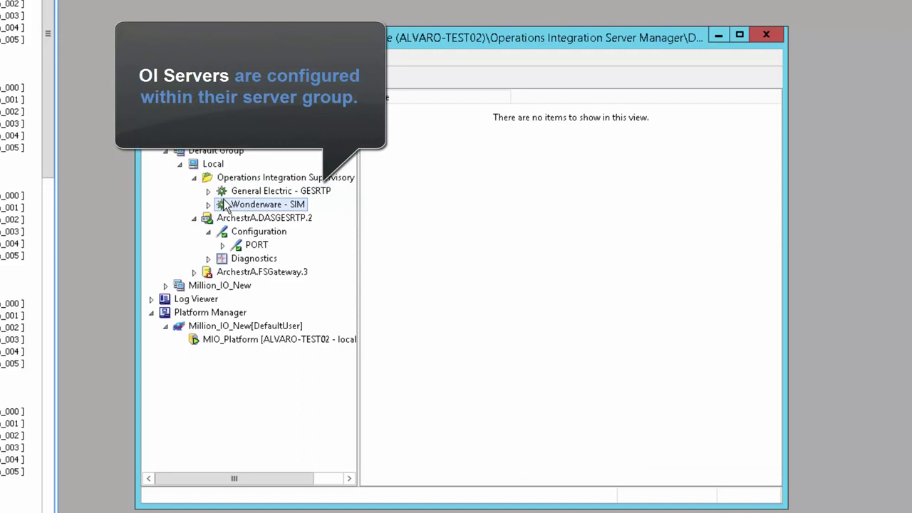
pyautogui.click(260, 192)
pyautogui.click(209, 191)
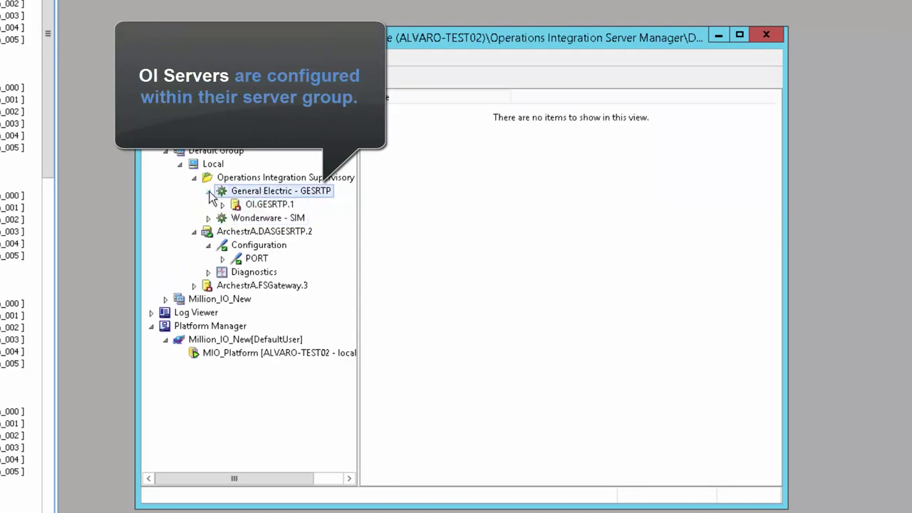
pyautogui.click(255, 205)
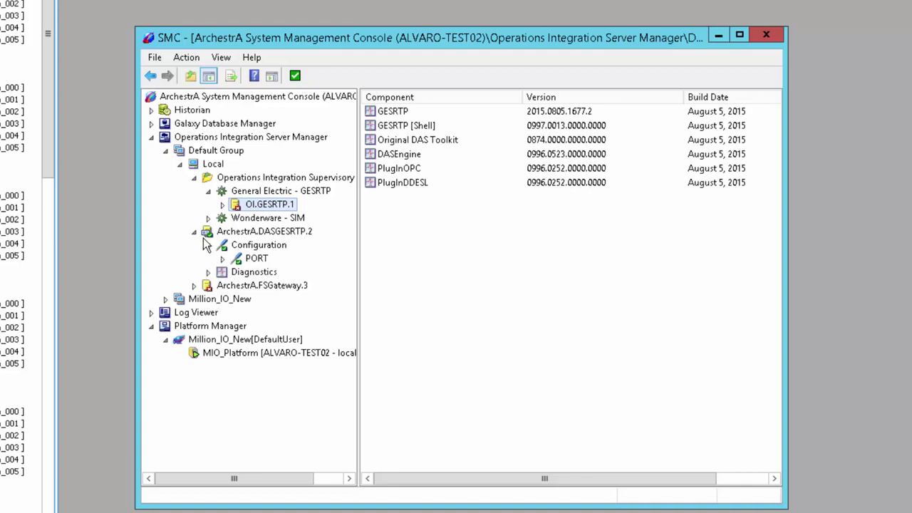
# Compare ArchestrA.DASGESRTP.2 and OI.GESRTP.1 component versions and list PLCPlatform01–20 under the DAS PORT.
pyautogui.click(247, 236)
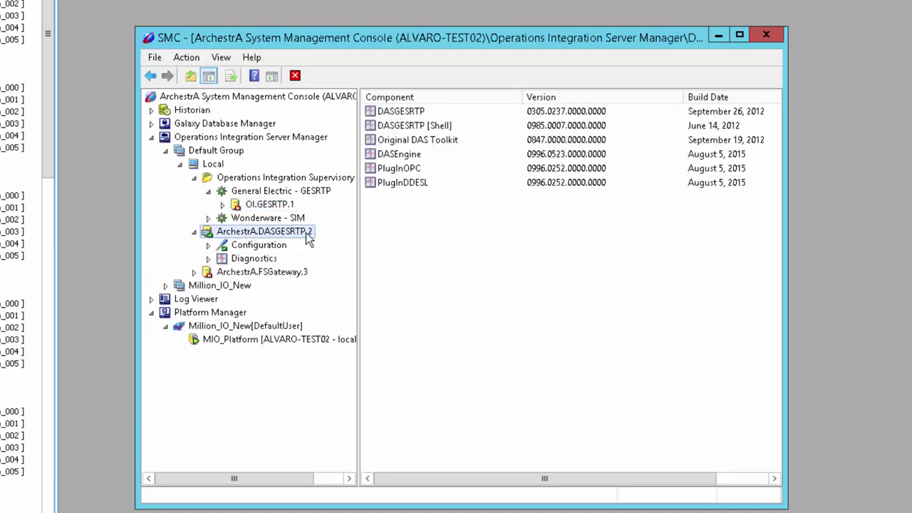
pyautogui.click(277, 205)
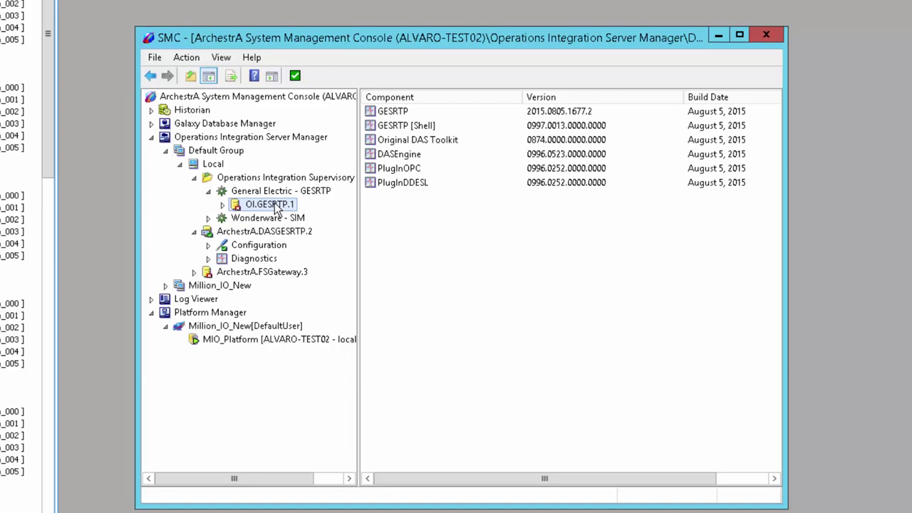
pyautogui.click(208, 245)
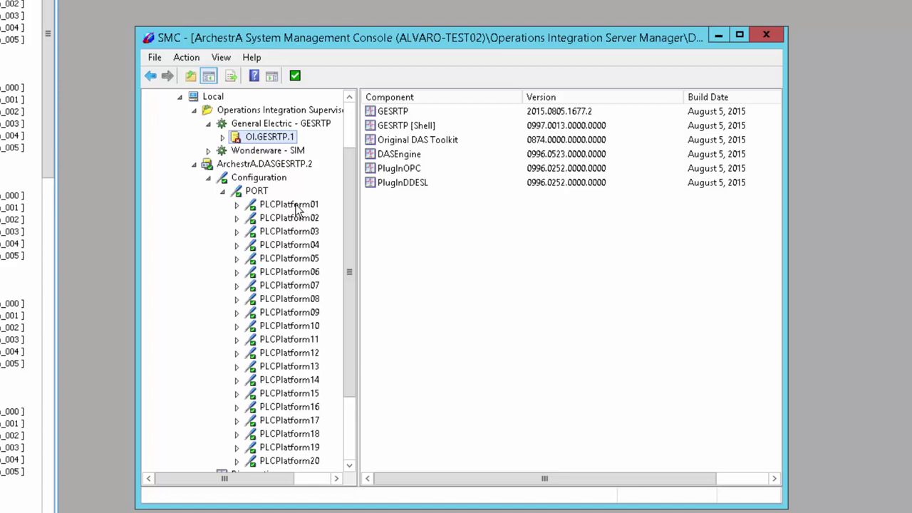
pyautogui.click(272, 163)
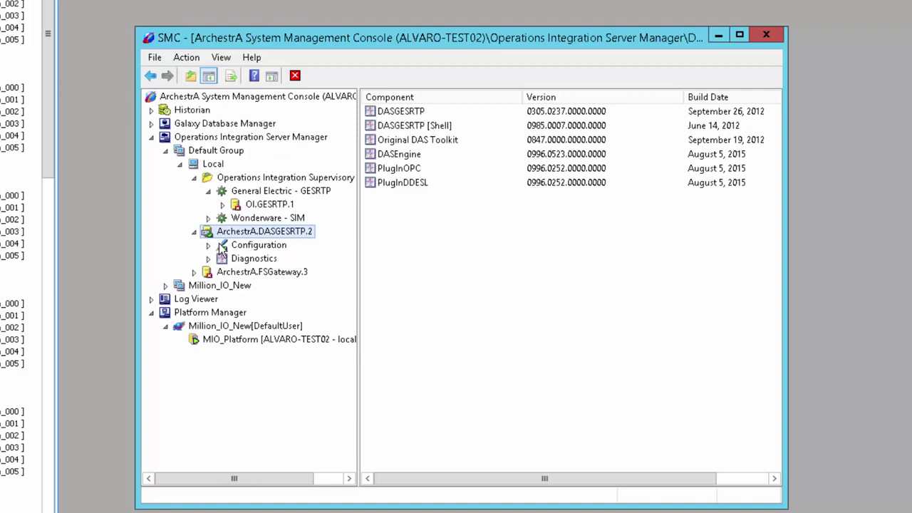
pyautogui.click(208, 246)
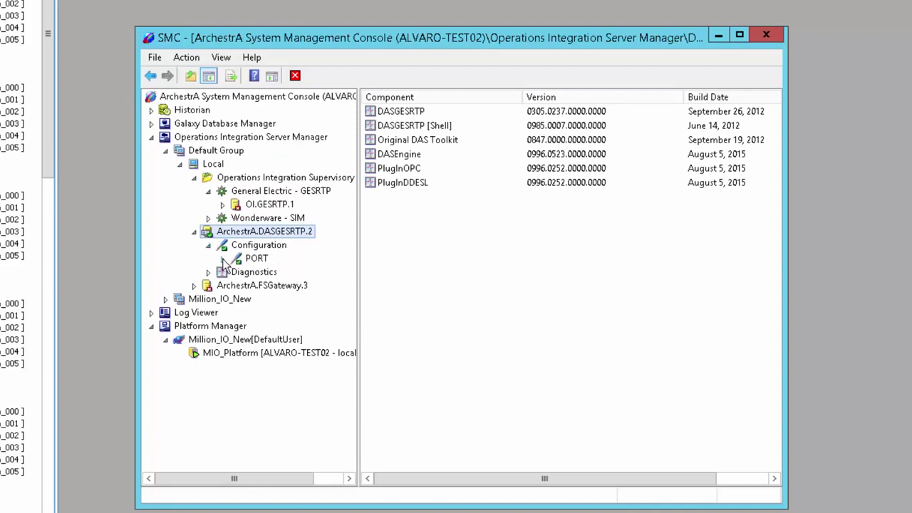
pyautogui.click(222, 259)
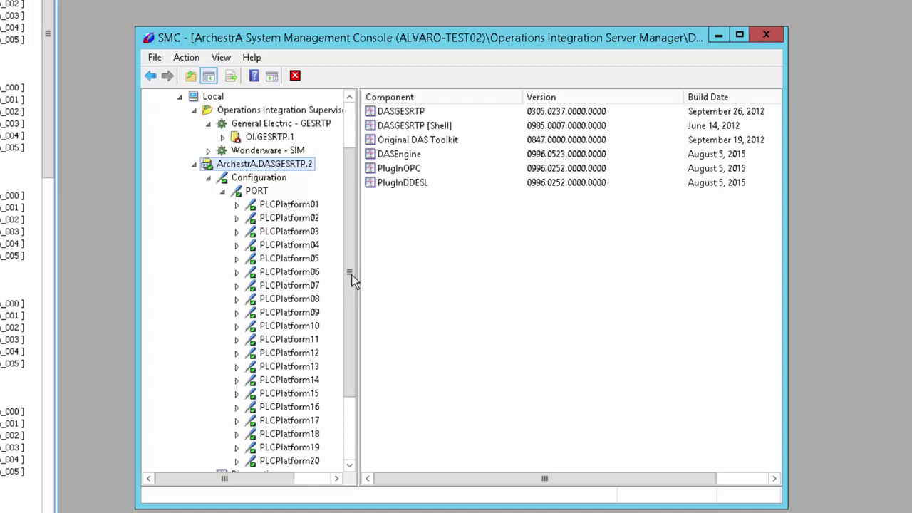
pyautogui.click(271, 138)
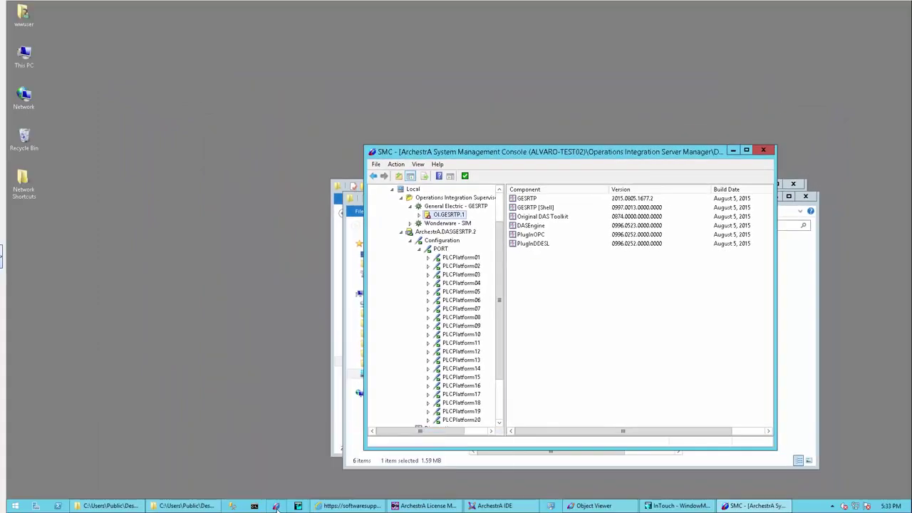
# Place a second SMC beside the original and show PLCPlatform01's settings (host 10.13.15.123).
pyautogui.click(296, 503)
pyautogui.click(493, 268)
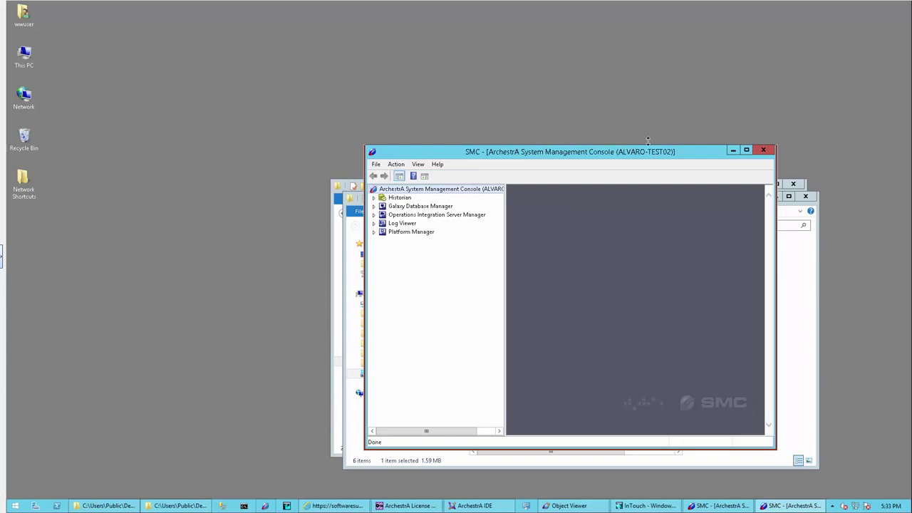
pyautogui.moveTo(566, 152); pyautogui.dragTo(636, 146)
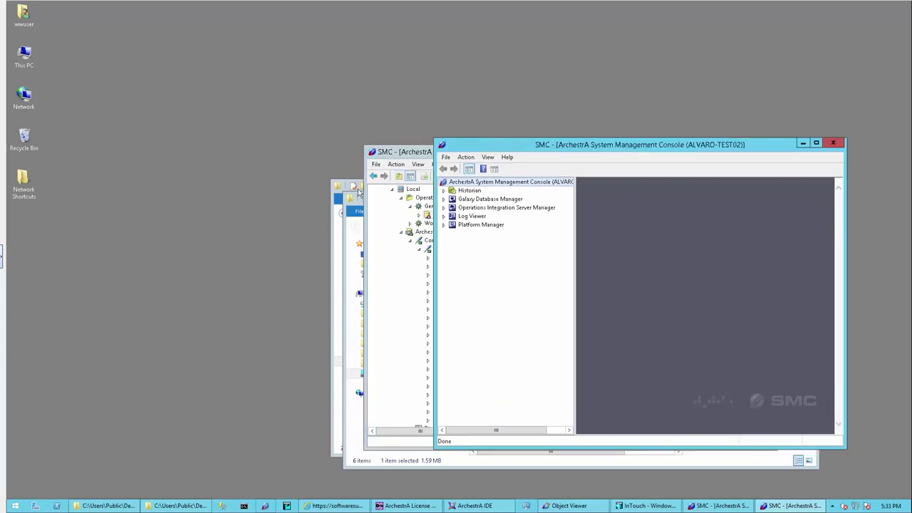
pyautogui.click(397, 152)
pyautogui.moveTo(75, 141); pyautogui.dragTo(46, 131)
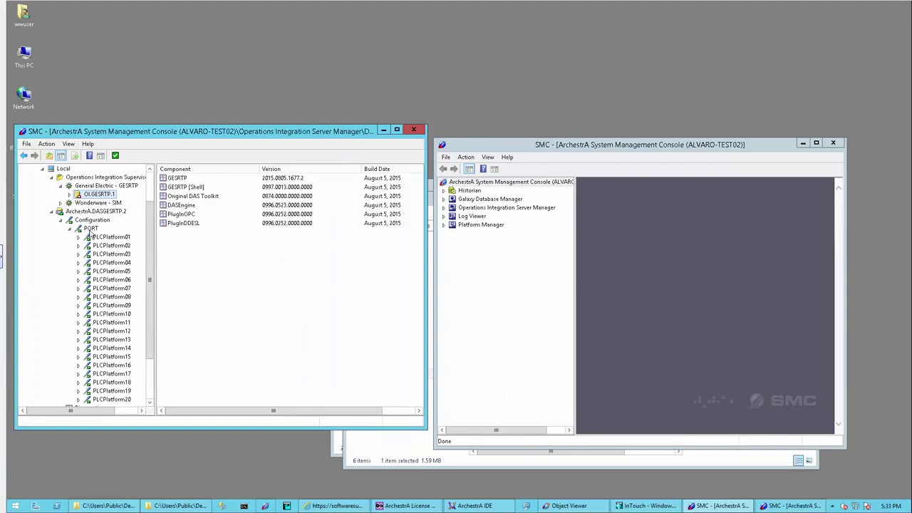
pyautogui.click(107, 236)
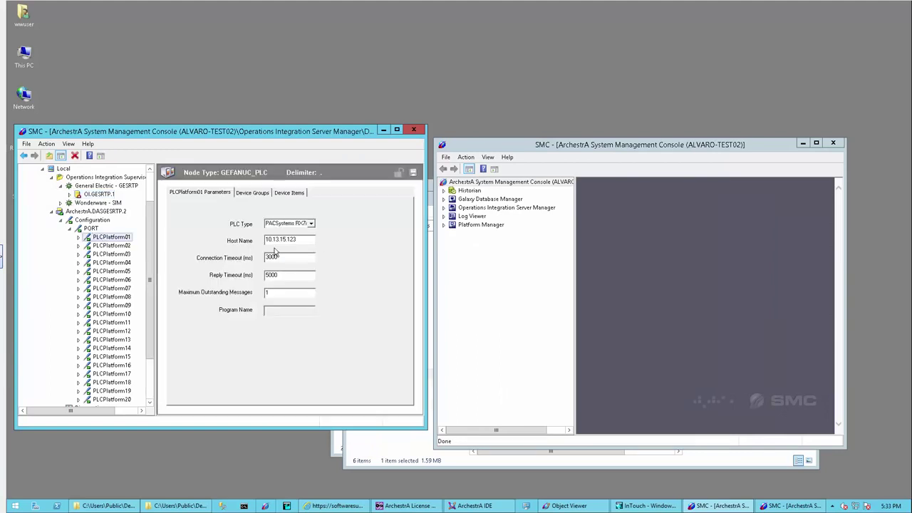
# In the new console, expand the tree down to OI.GESRTP.1's Configuration node.
pyautogui.click(444, 207)
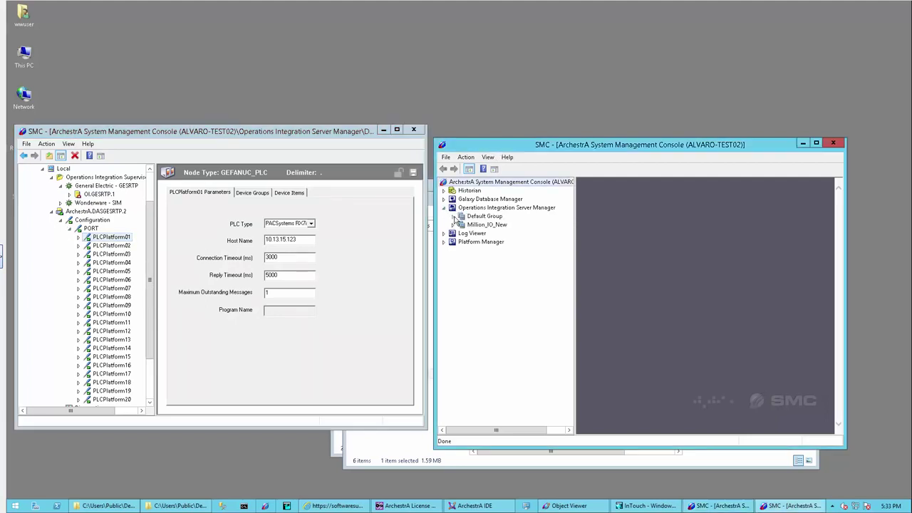
pyautogui.click(453, 216)
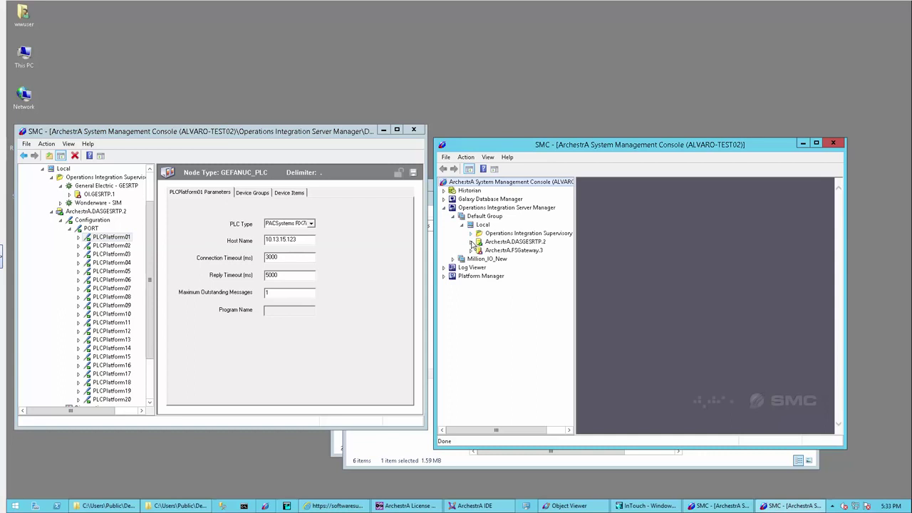
pyautogui.click(470, 233)
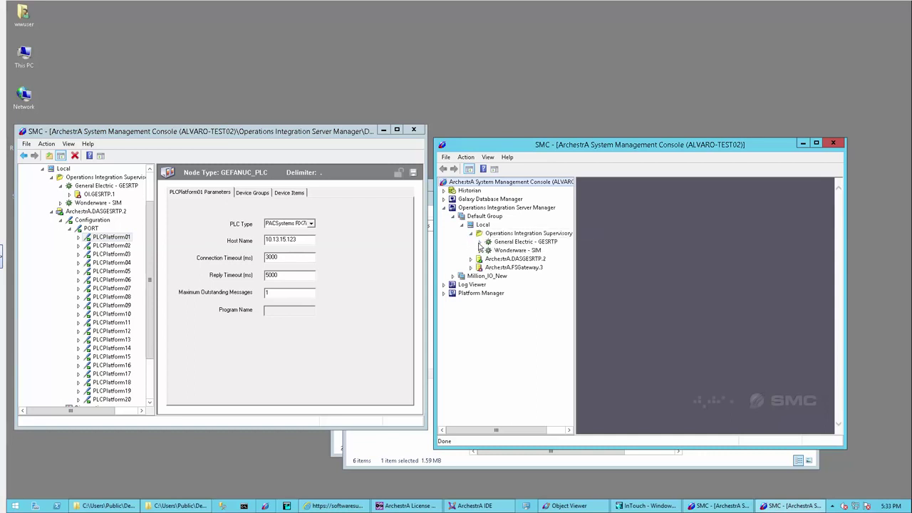
pyautogui.click(479, 241)
pyautogui.click(499, 250)
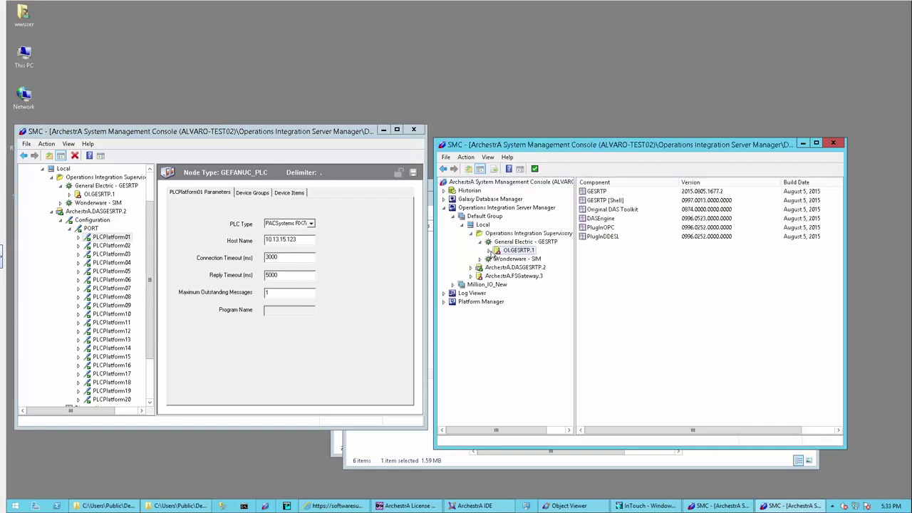
pyautogui.click(490, 252)
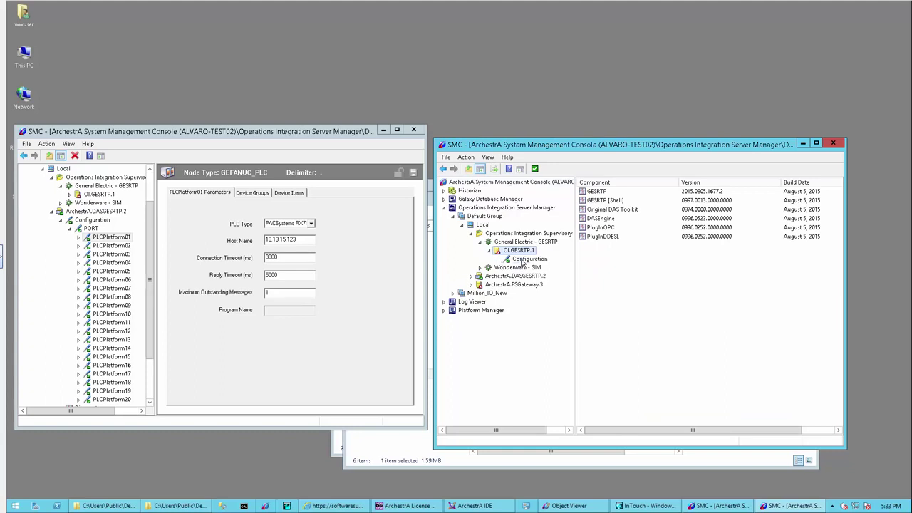
pyautogui.click(522, 260)
# Add a GESRTP port named 'Port' and a new GEFANUC_PLC device under it.
pyautogui.rightClick(522, 261)
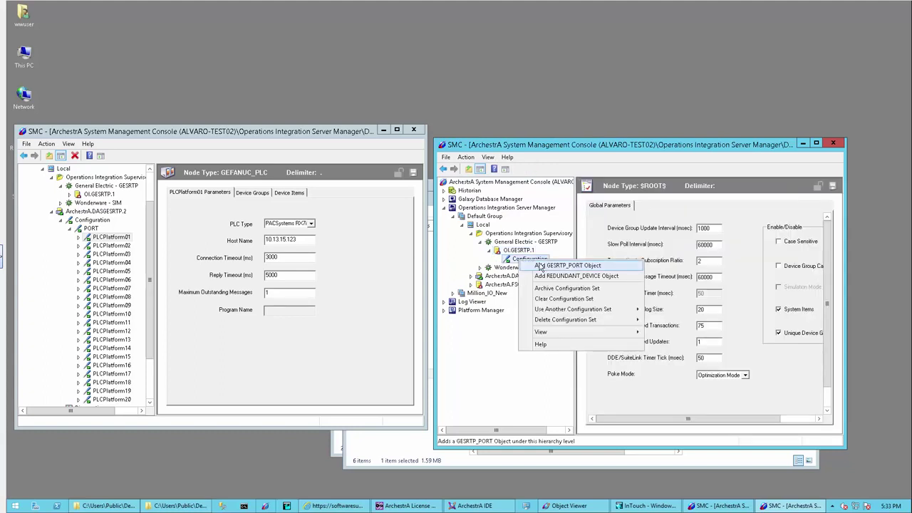
pyautogui.click(567, 266)
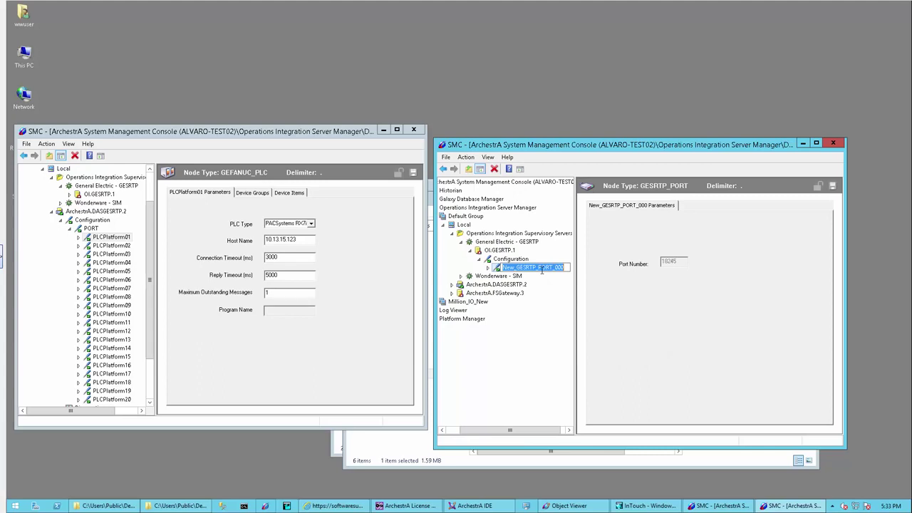
pyautogui.write('Port')
pyautogui.press('Return')
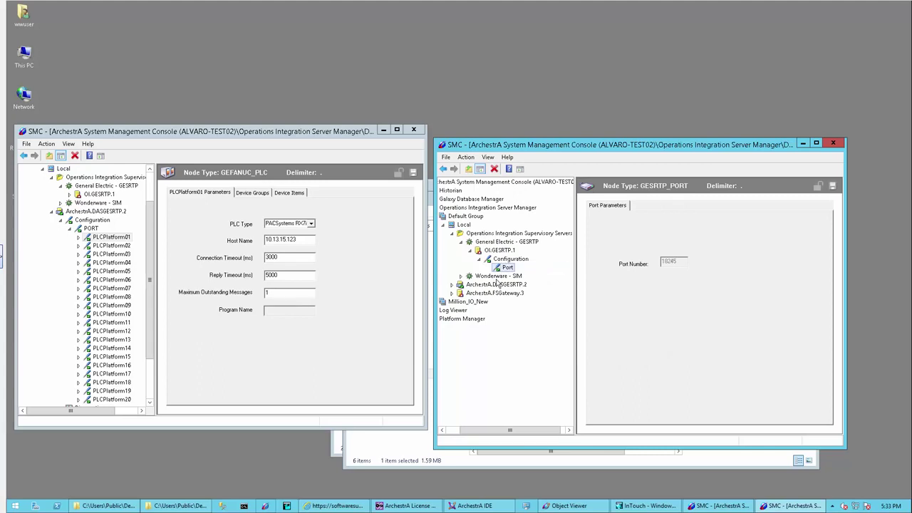
pyautogui.rightClick(504, 269)
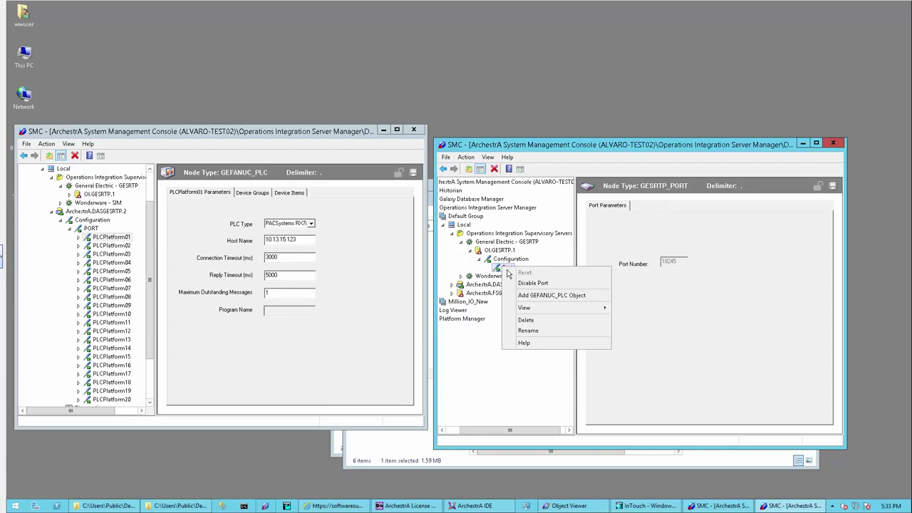
pyautogui.click(529, 297)
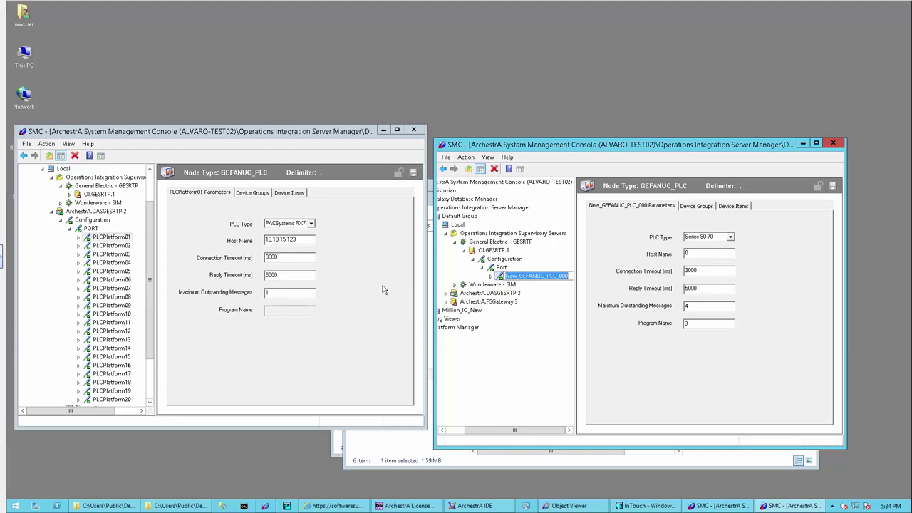
# Name the new device PLC01 and set its PLC type to PACSystems RX7i.
pyautogui.write('Pl')
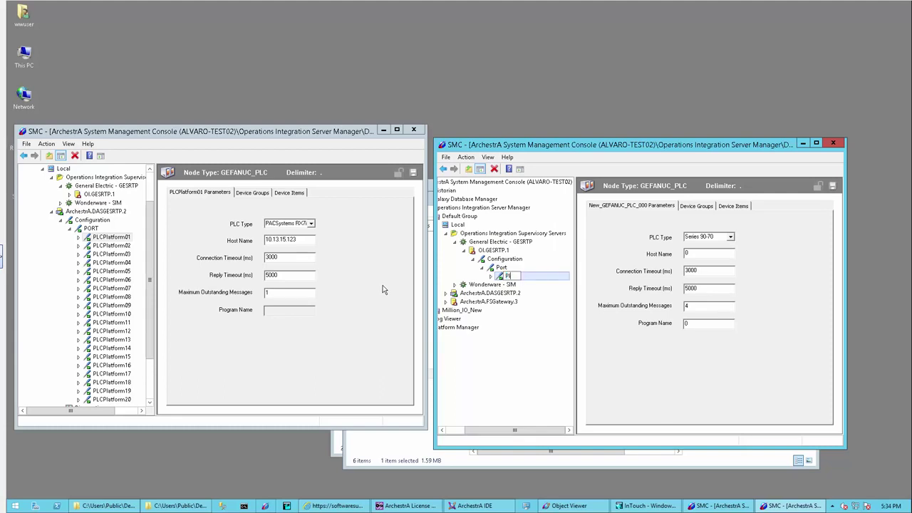
pyautogui.press('BackSpace')
pyautogui.write('LC01')
pyautogui.press('Return')
pyautogui.click(730, 237)
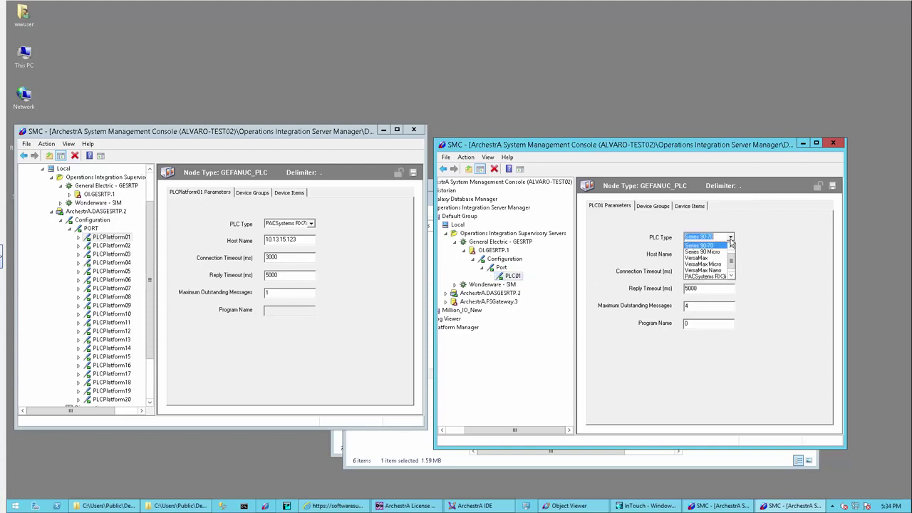
pyautogui.scroll(-2, 732, 271)
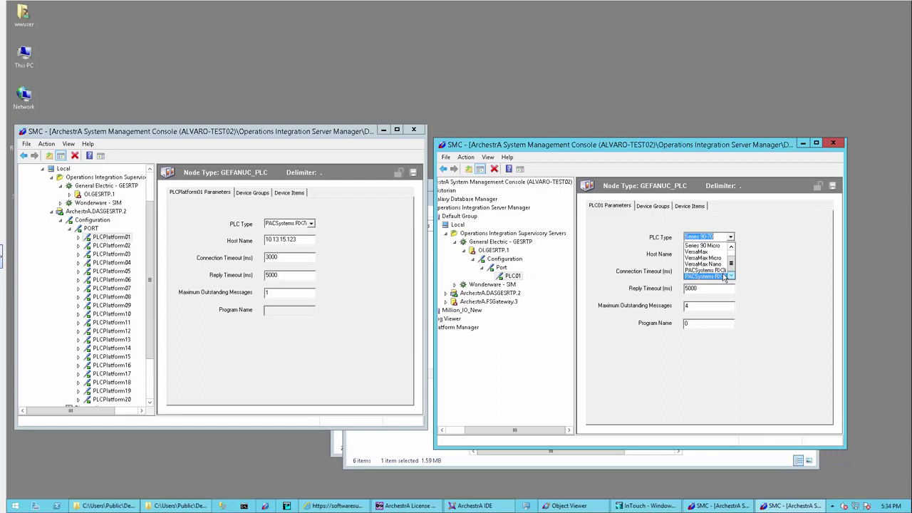
pyautogui.click(720, 277)
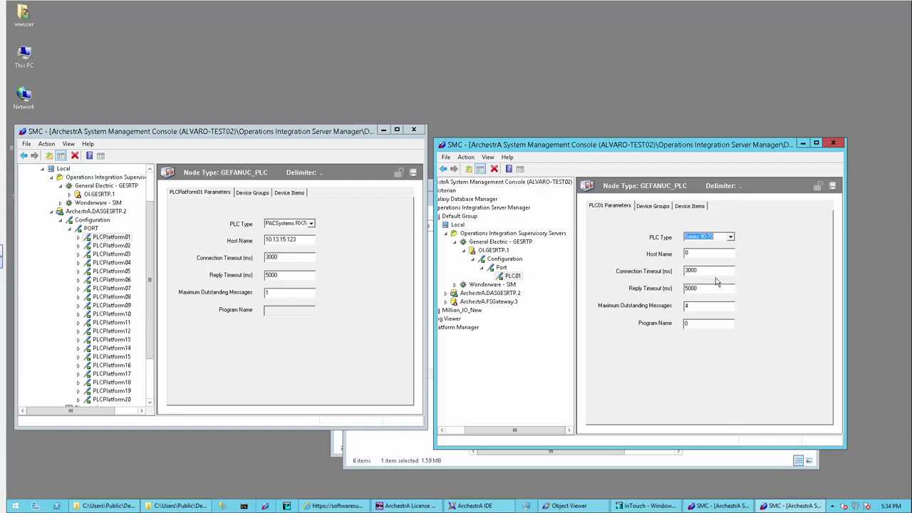
# Copy PLCPlatform01's host address 10.13.15.123 into PLC01's Host Name.
pyautogui.click(688, 254)
pyautogui.click(254, 243)
pyautogui.hotkey('ctrl', 'c')
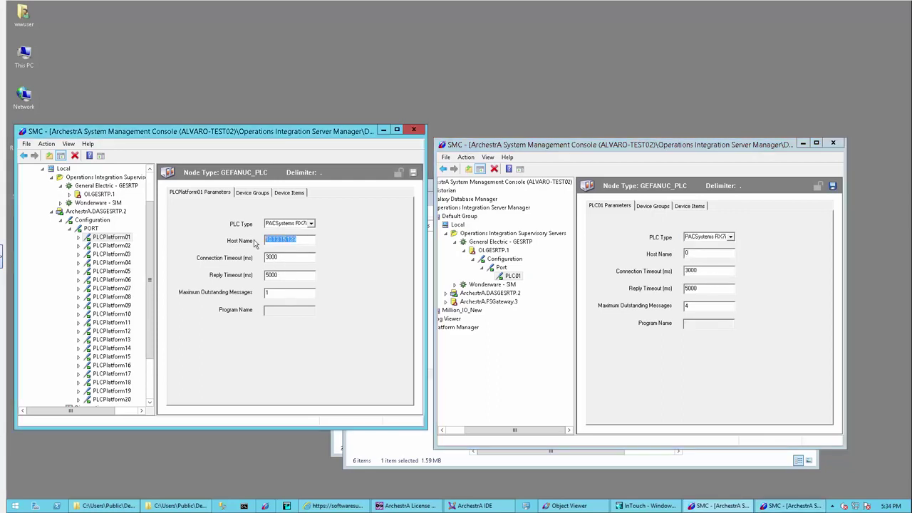
pyautogui.click(681, 254)
pyautogui.hotkey('ctrl', 'v')
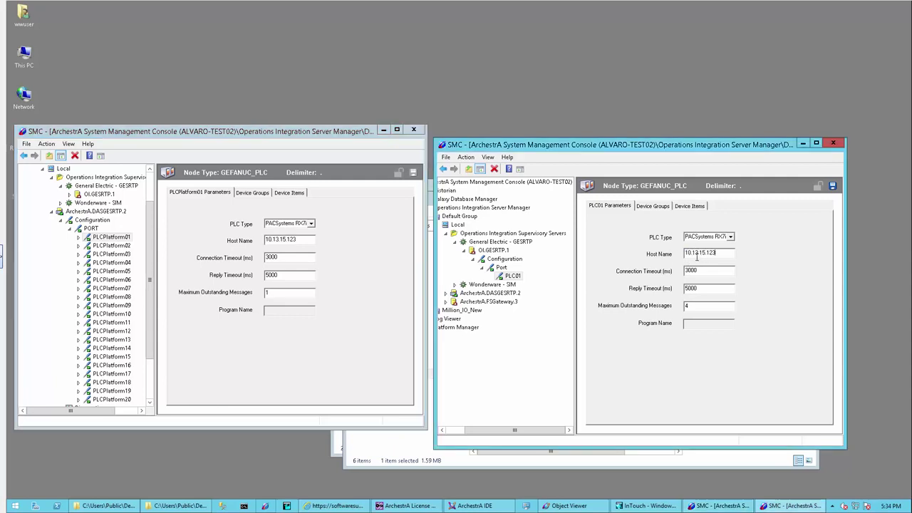
# Add device groups Topic0100 and Topic0101 to PLC01, mirroring PLCPlatform01's groups.
pyautogui.click(249, 195)
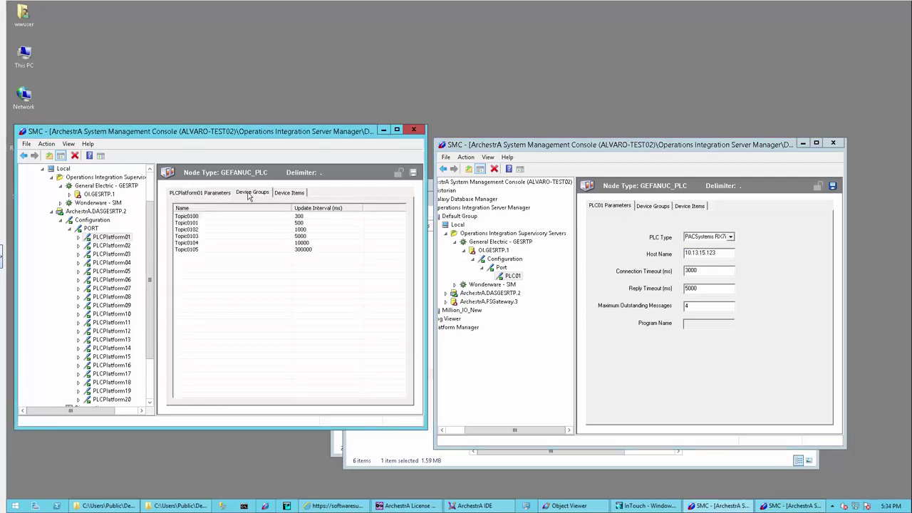
pyautogui.click(649, 206)
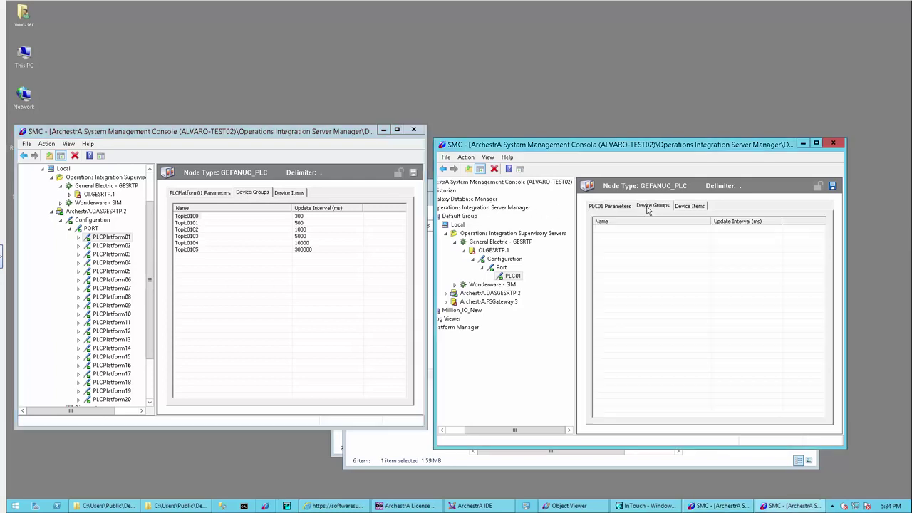
pyautogui.rightClick(600, 232)
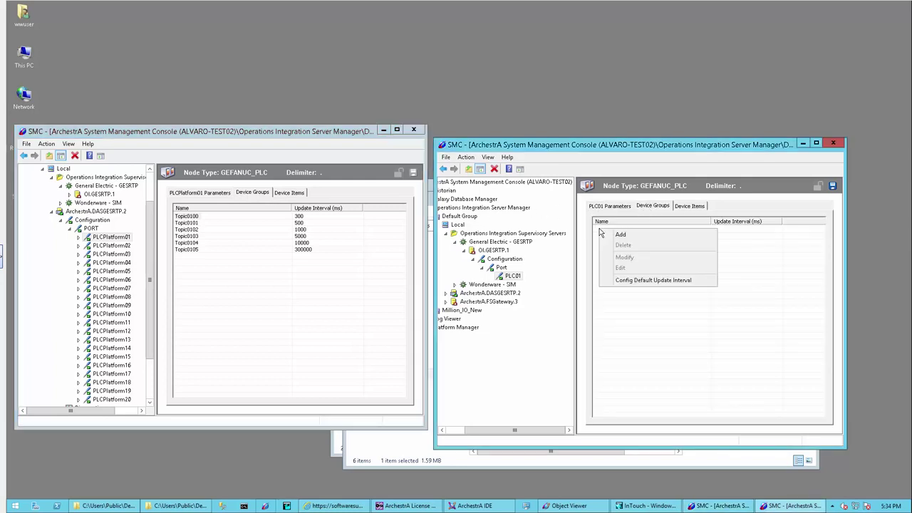
pyautogui.click(618, 237)
pyautogui.write('Topic0100')
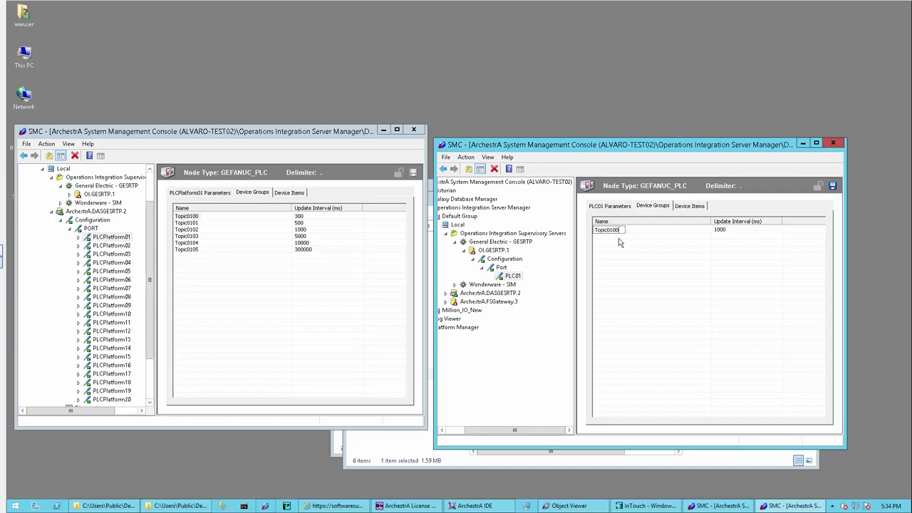
pyautogui.press('Return')
pyautogui.rightClick(606, 235)
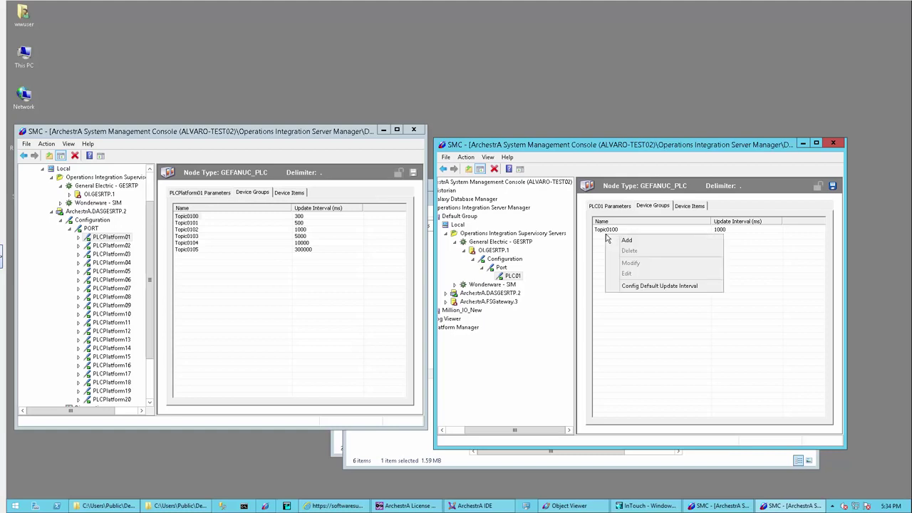
pyautogui.click(626, 242)
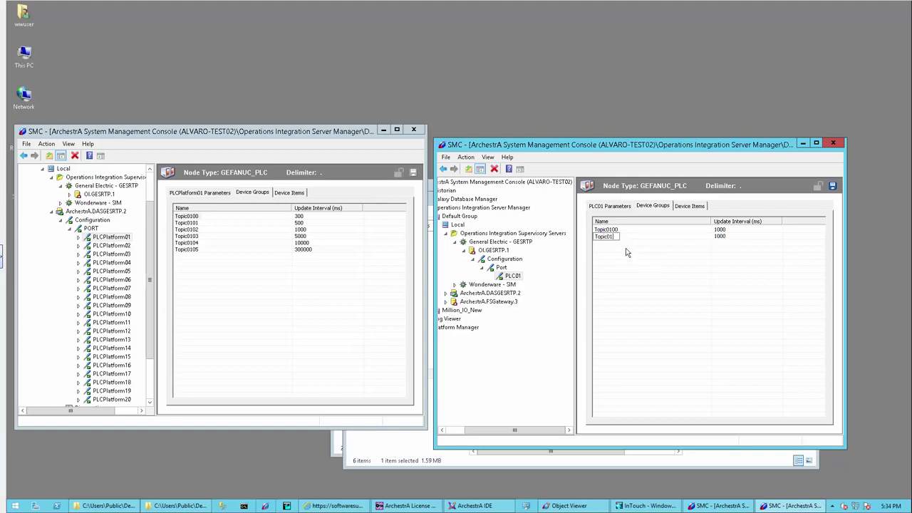
pyautogui.write('Topic0101')
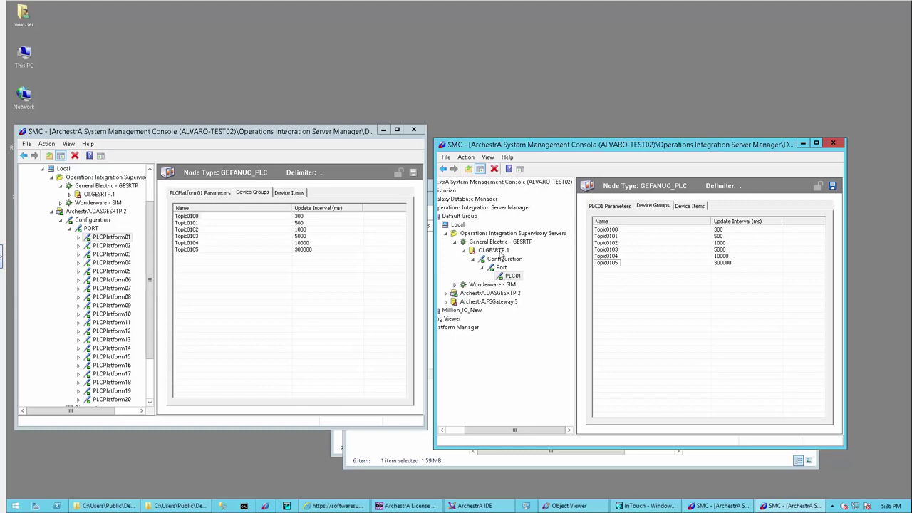
# Save PLC01's changes, then create GESRTP server instances 0001 through 0005.
pyautogui.click(500, 256)
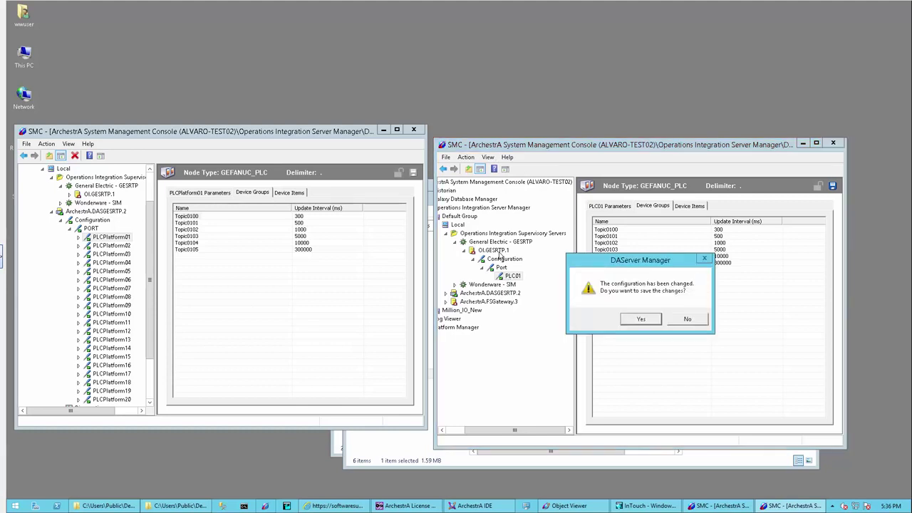
pyautogui.click(647, 321)
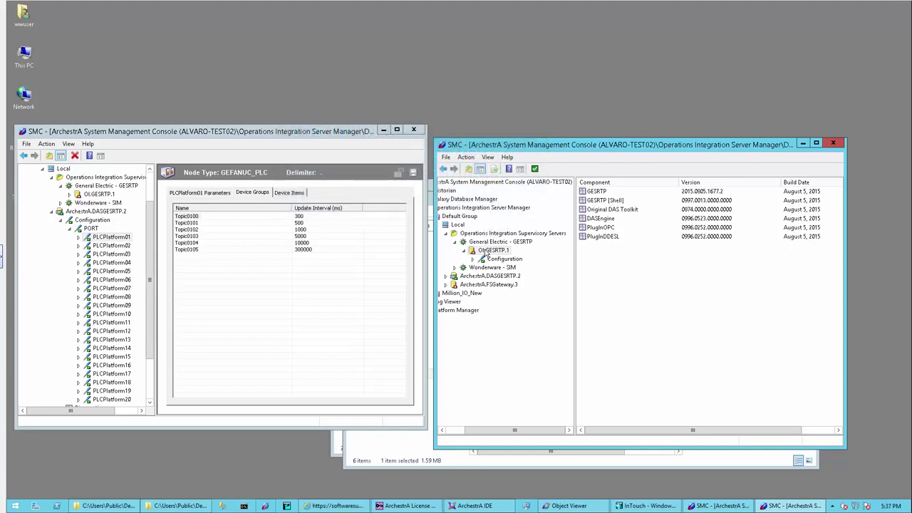
pyautogui.rightClick(486, 255)
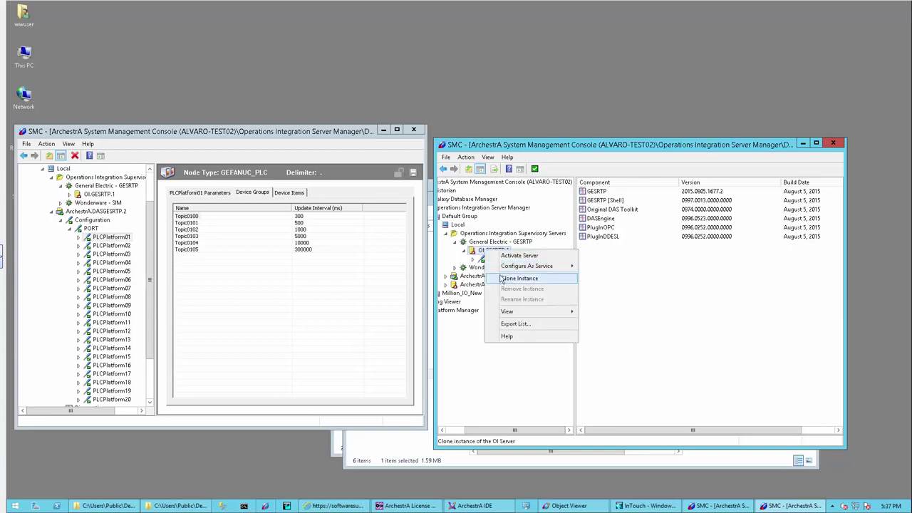
pyautogui.rightClick(496, 243)
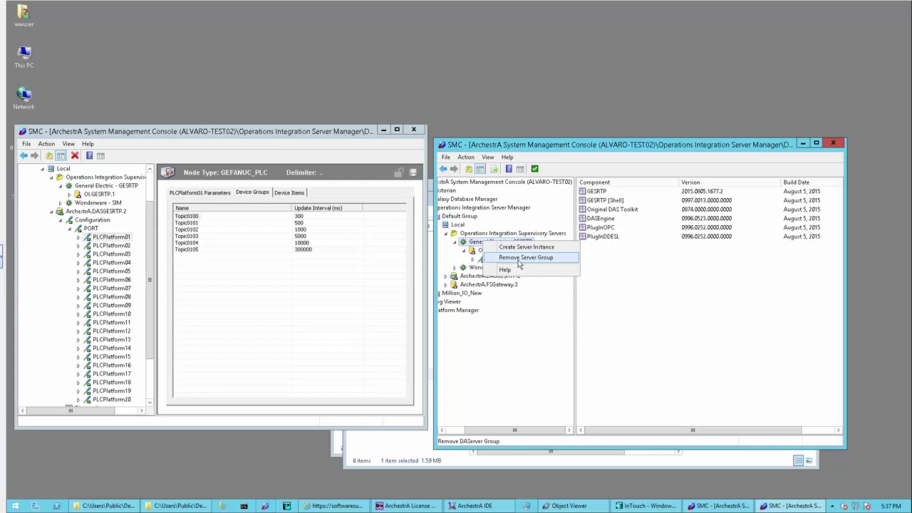
pyautogui.click(520, 249)
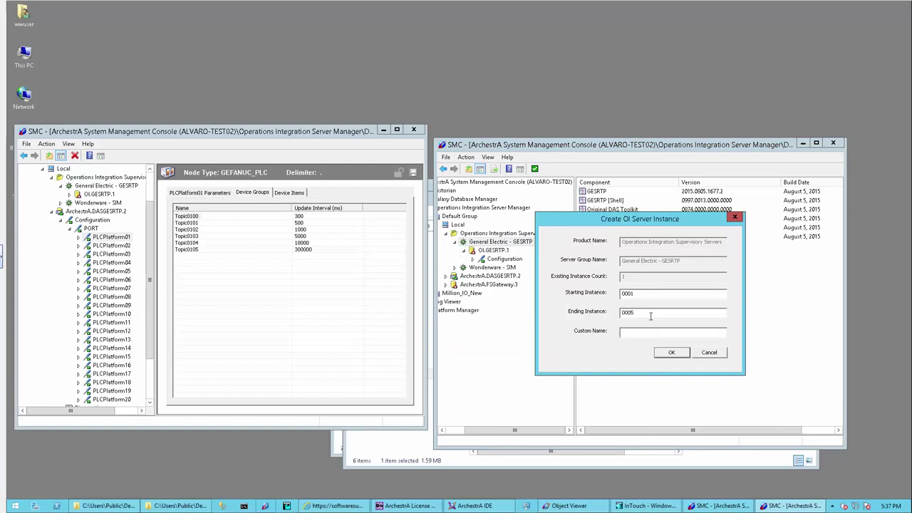
pyautogui.click(663, 355)
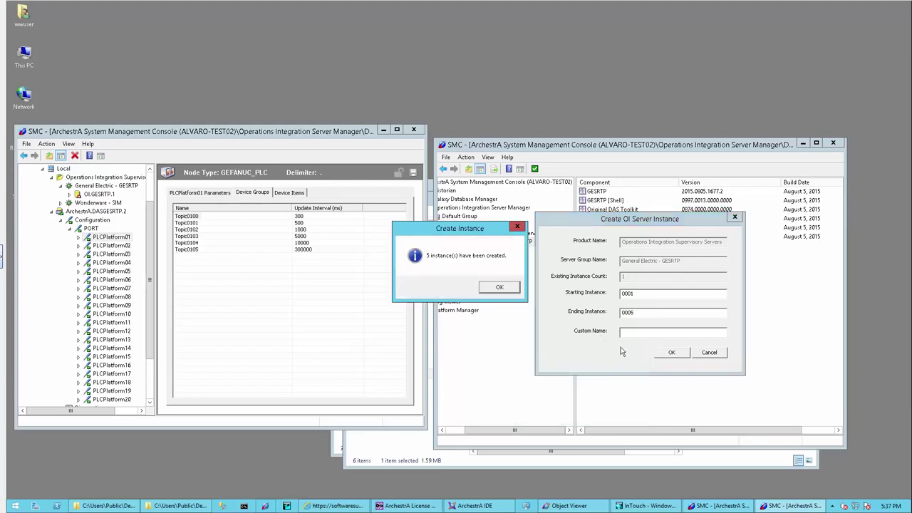
pyautogui.click(495, 287)
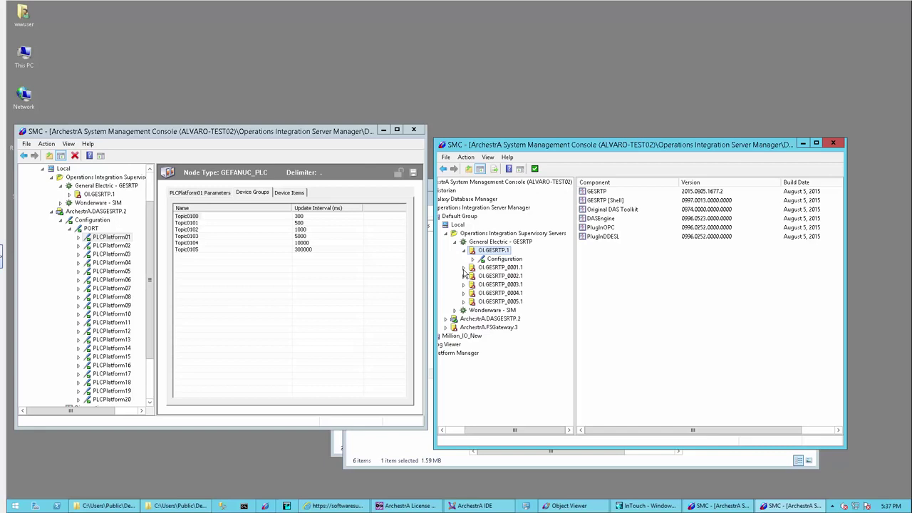
# Expand OI.GESRTP_0001.1 down to its Port and rename PLC01 to PLC02.
pyautogui.click(463, 269)
pyautogui.click(463, 267)
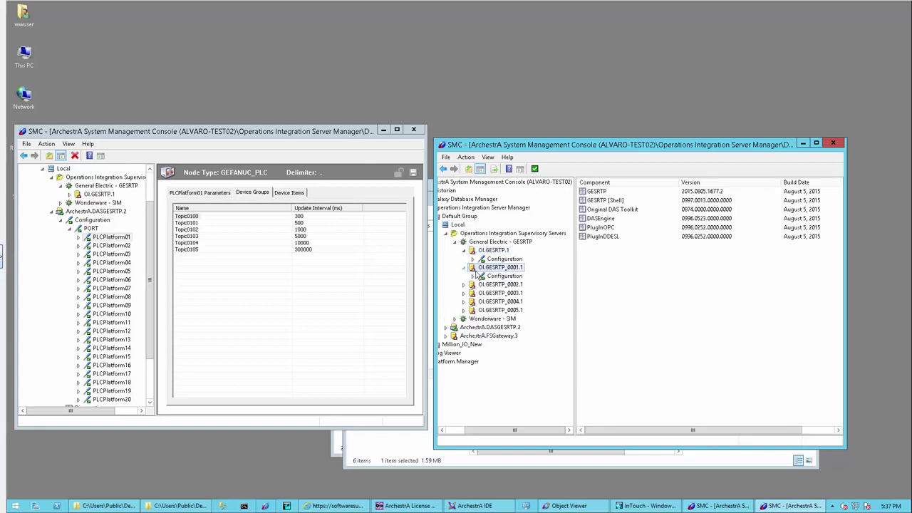
pyautogui.click(472, 276)
pyautogui.click(507, 285)
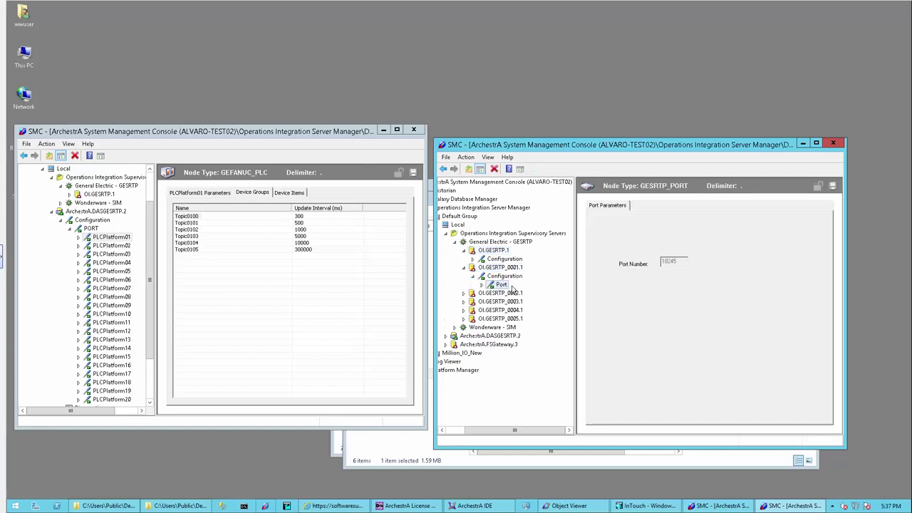
pyautogui.click(483, 284)
pyautogui.click(510, 293)
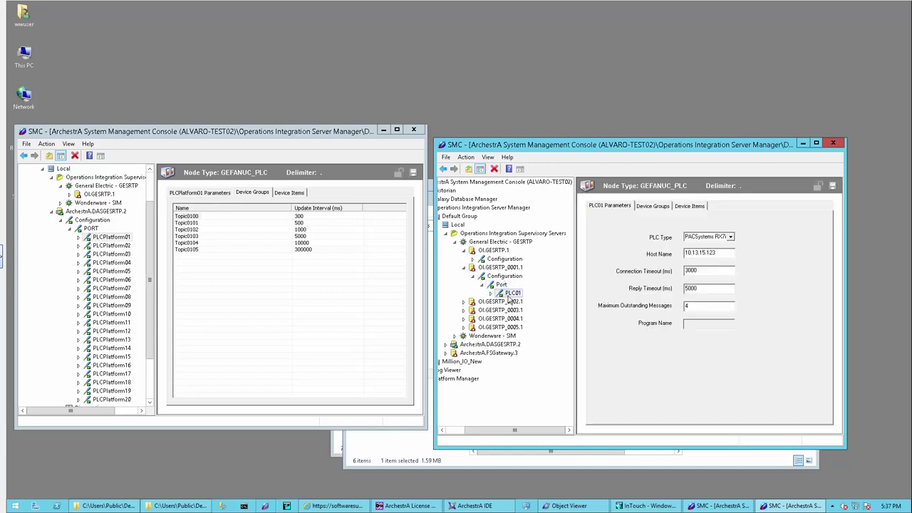
pyautogui.click(518, 297)
pyautogui.write('2')
pyautogui.press('Return')
# Set PLC02's host name to PLCPlatform02's 10.13.15.28 and save the changes.
pyautogui.click(126, 246)
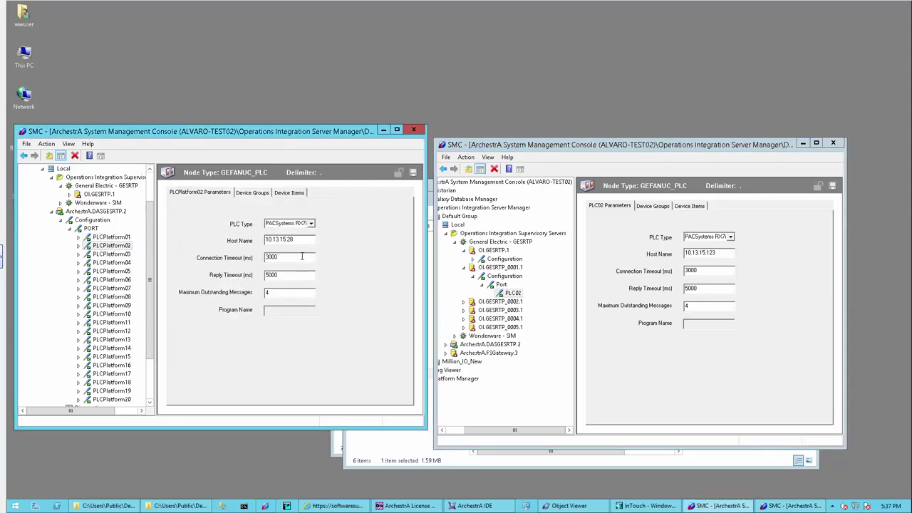
pyautogui.moveTo(298, 240); pyautogui.dragTo(255, 241)
pyautogui.hotkey('ctrl', 'c')
pyautogui.click(721, 253)
pyautogui.moveTo(721, 253); pyautogui.dragTo(667, 254)
pyautogui.hotkey('ctrl', 'v')
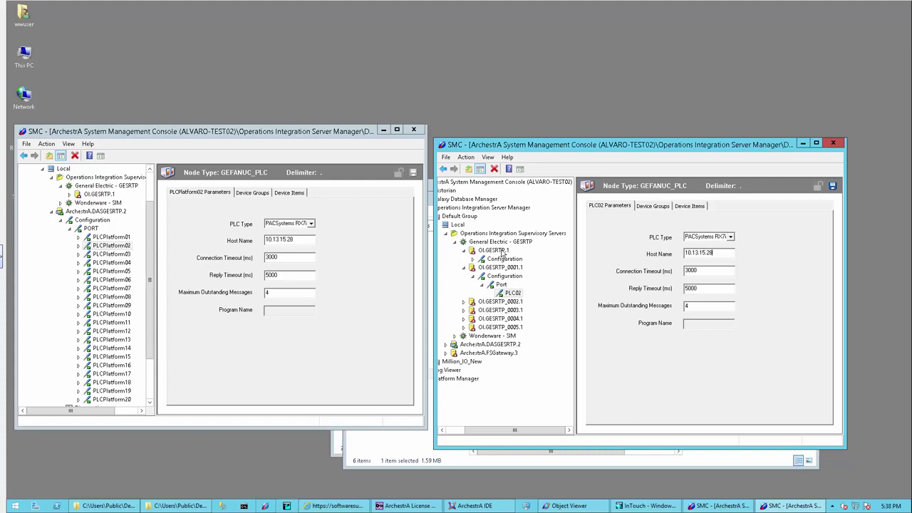
pyautogui.click(489, 306)
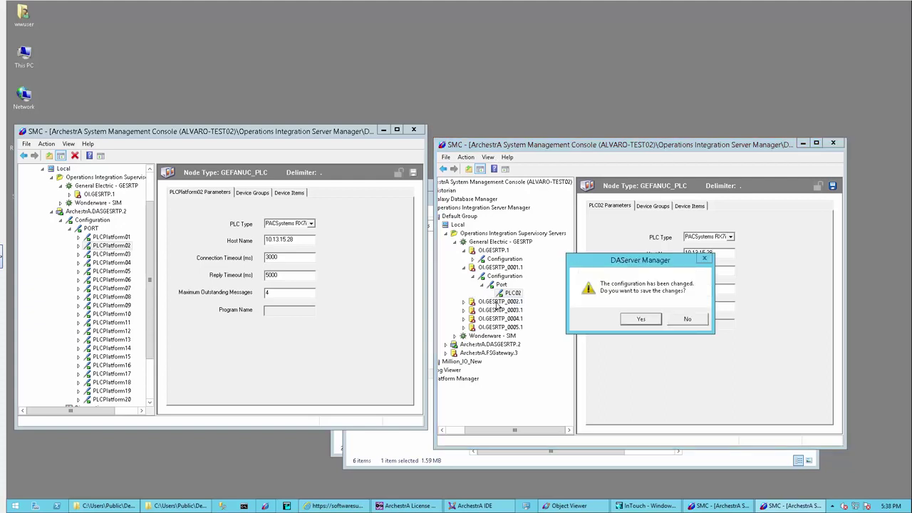
pyautogui.click(649, 323)
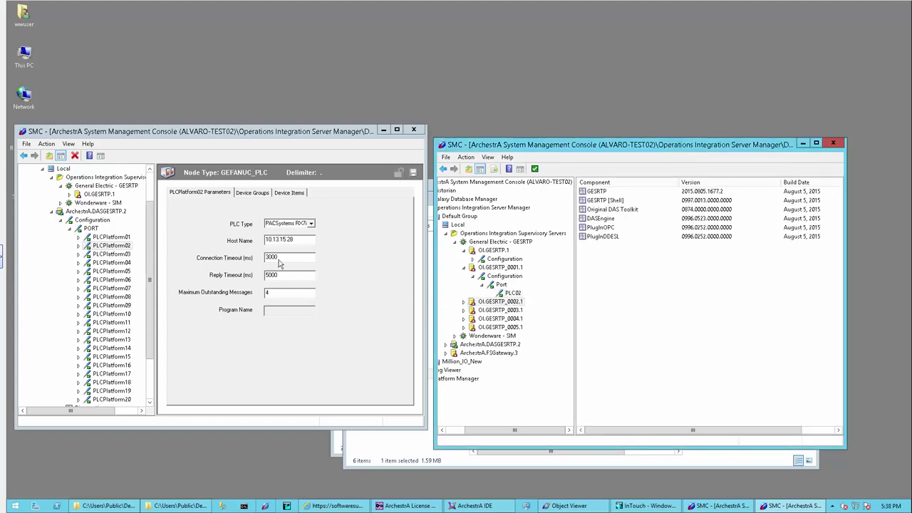
# Rename OI.GESRTP_0002.1's PLC to PLC03 with PLCPlatform03's host 10.13.14.188.
pyautogui.click(113, 254)
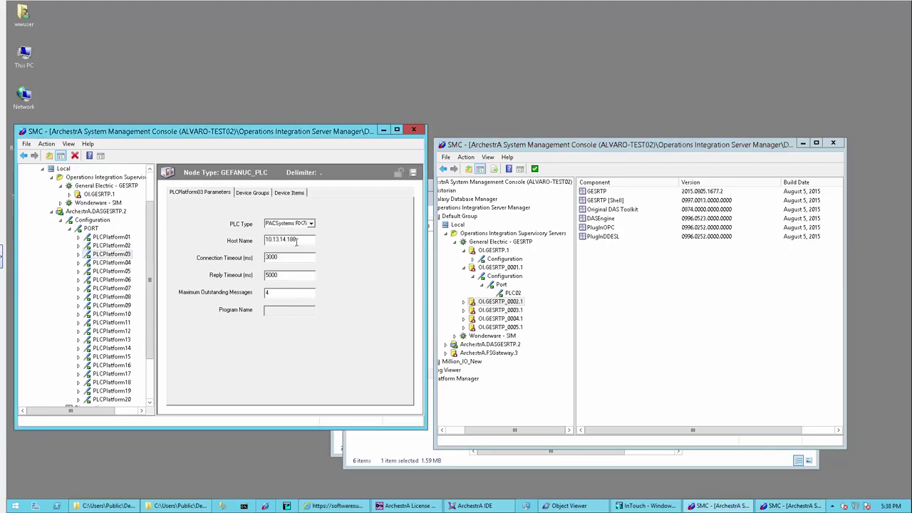
pyautogui.moveTo(300, 239); pyautogui.dragTo(242, 241)
pyautogui.hotkey('ctrl', 'c')
pyautogui.click(463, 303)
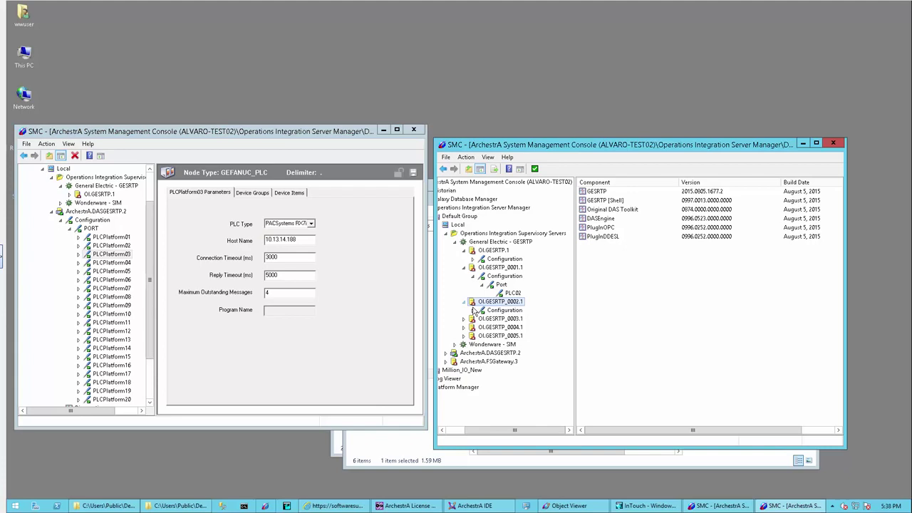
pyautogui.click(491, 319)
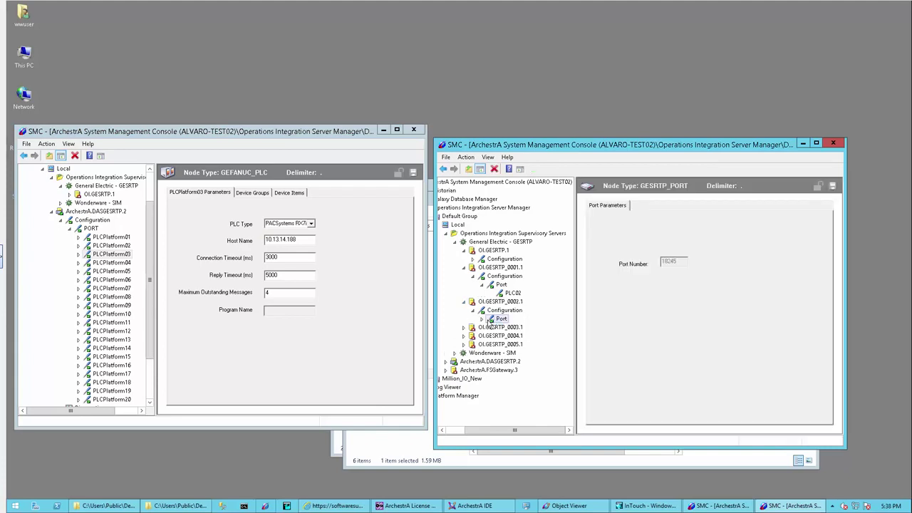
pyautogui.click(491, 318)
pyautogui.click(513, 328)
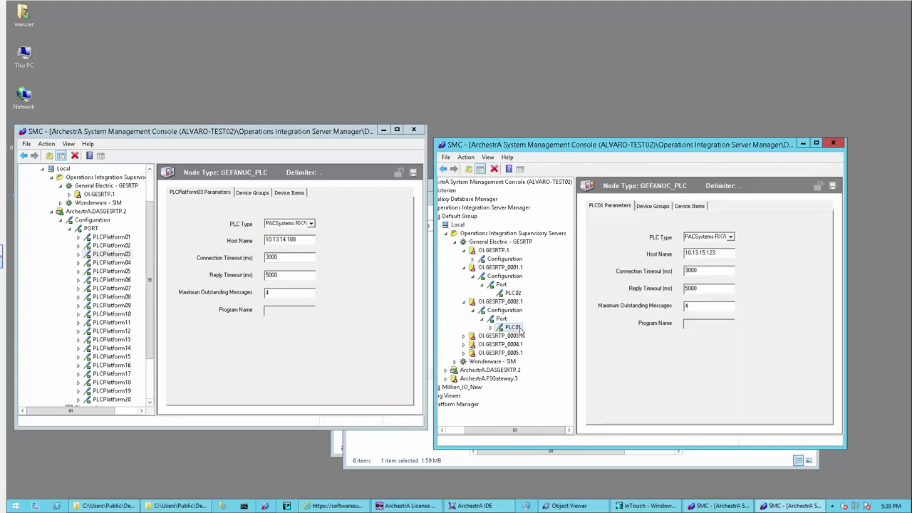
pyautogui.click(514, 328)
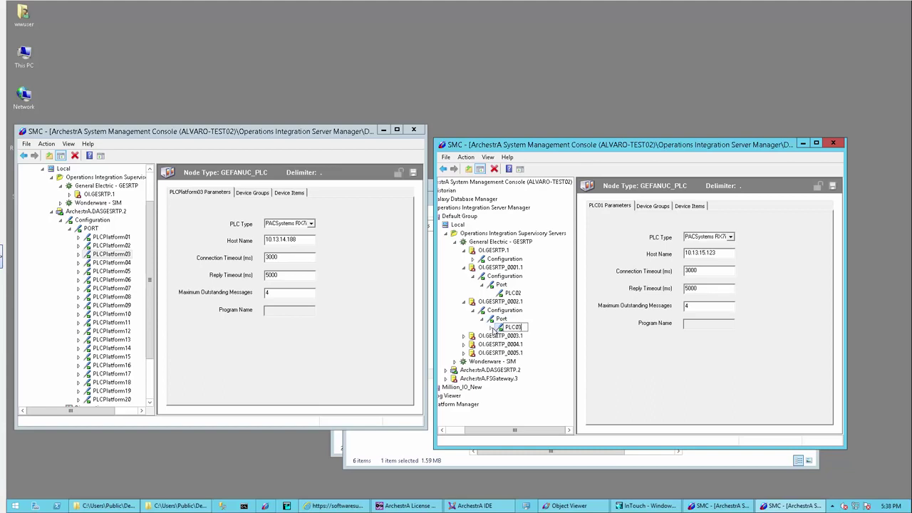
pyautogui.press('Return')
pyautogui.moveTo(719, 252); pyautogui.dragTo(684, 253)
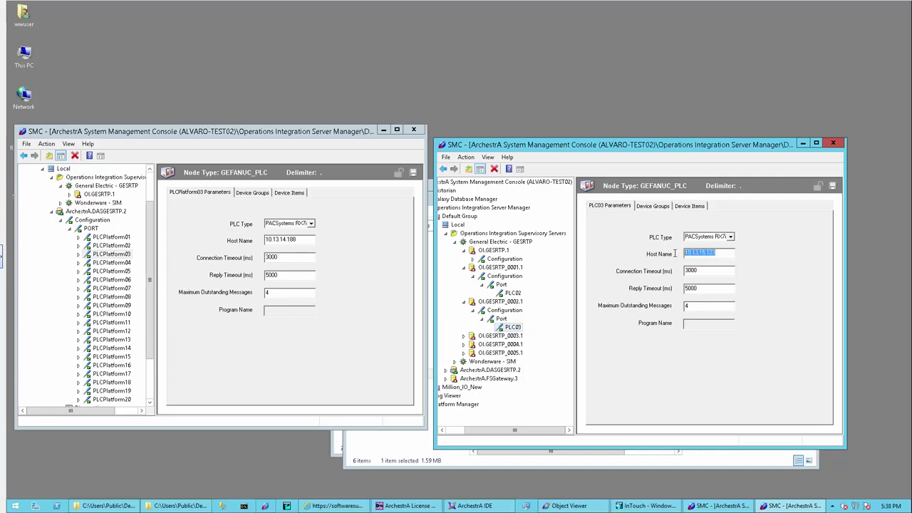
pyautogui.hotkey('ctrl', 'v')
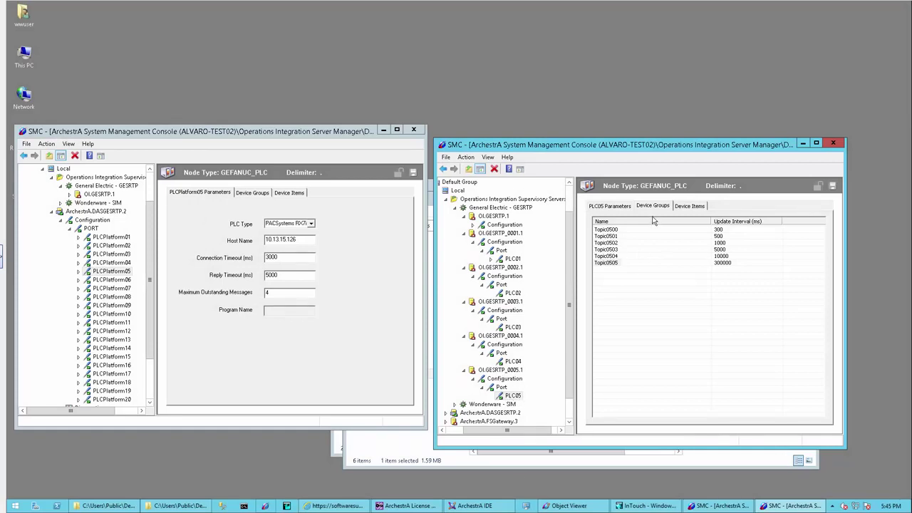
# Review PLC05's parameters and Topic0500–Topic0505 groups, then collapse OI.GESRTP_0005.1.
pyautogui.click(615, 206)
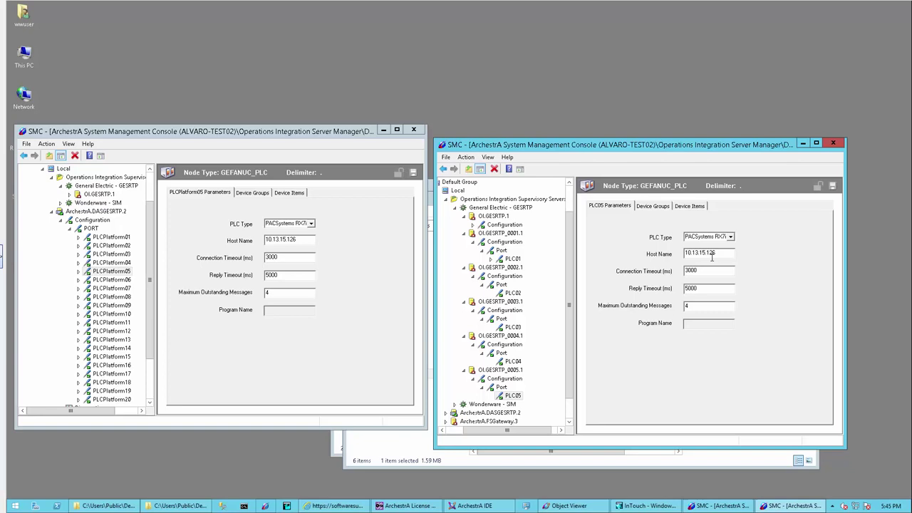
pyautogui.click(653, 207)
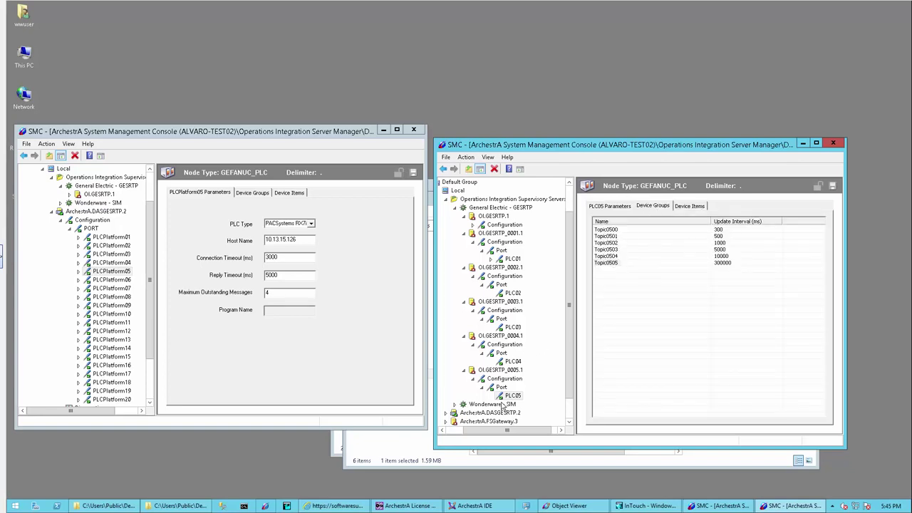
pyautogui.click(492, 371)
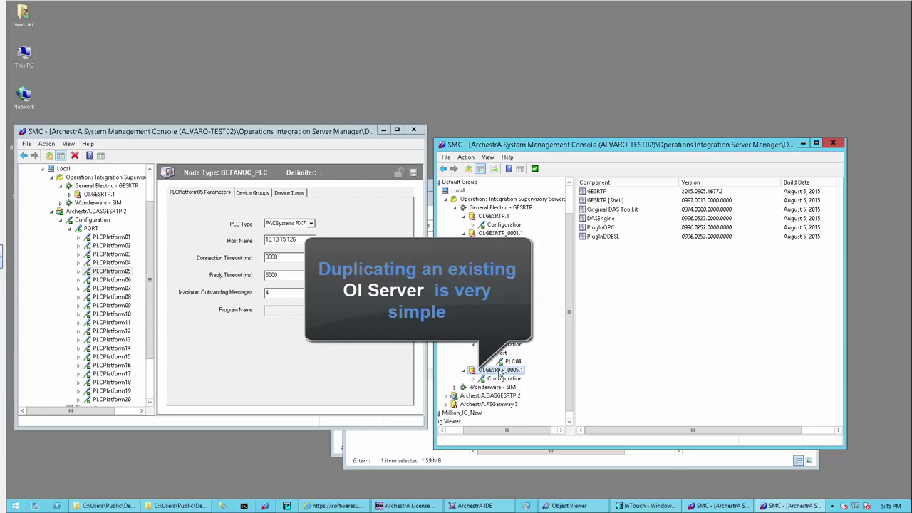
# Clone OI.GESRTP_0005.1 with custom instance name 0006.
pyautogui.rightClick(500, 371)
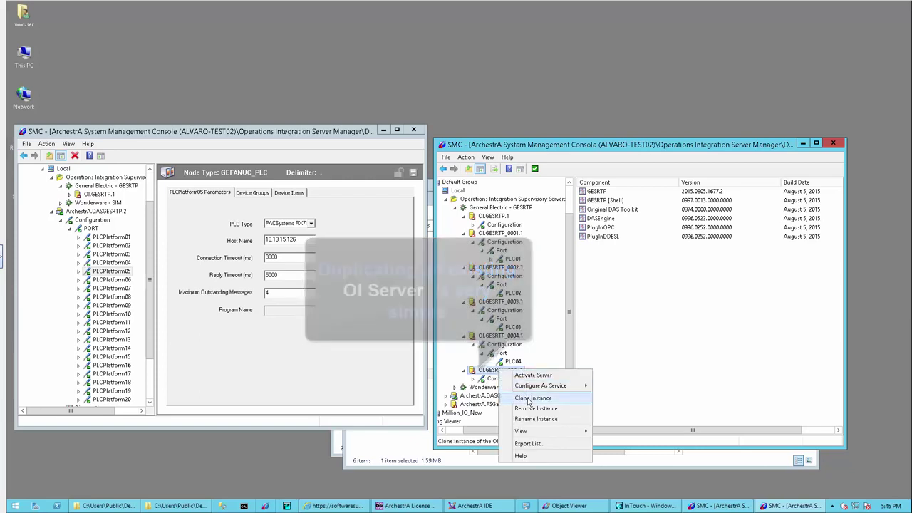
pyautogui.click(533, 399)
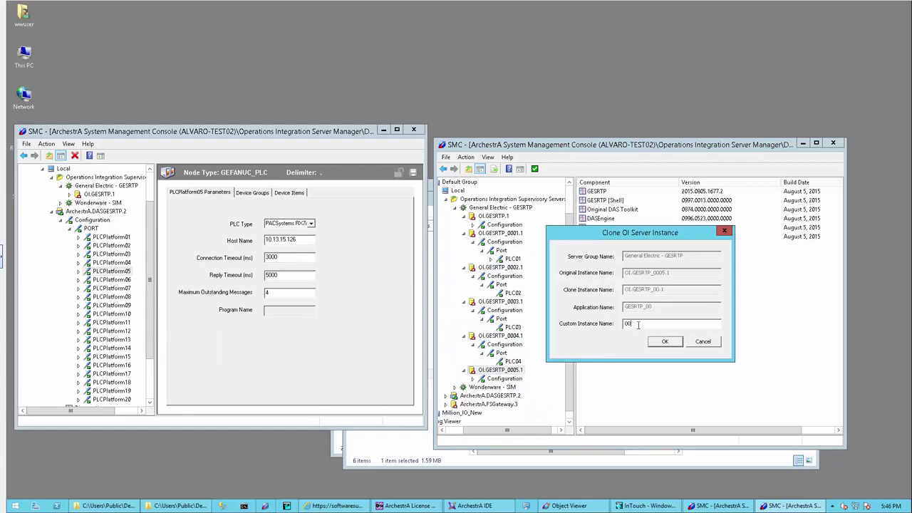
pyautogui.write('0006')
pyautogui.press('Return')
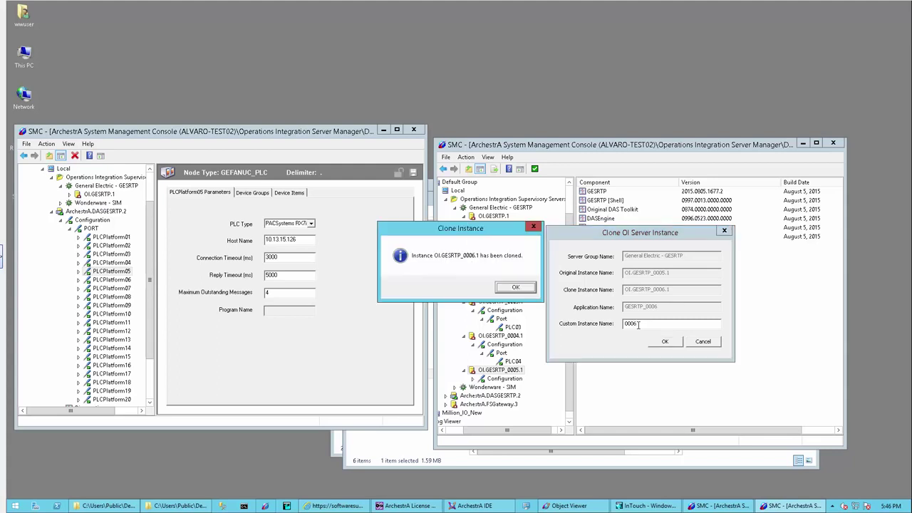
pyautogui.click(519, 292)
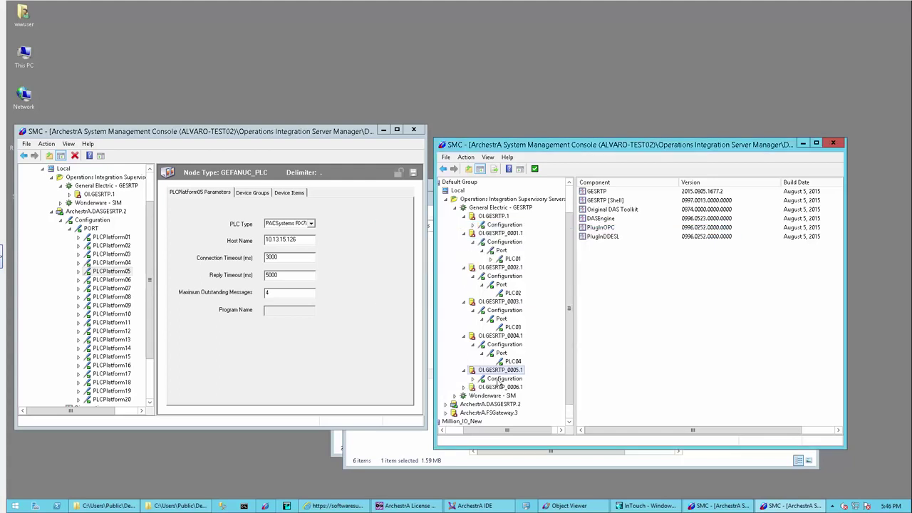
# Expand OI.GESRTP_0006.1 down to its Port and show the cloned PLC05's parameters.
pyautogui.click(472, 379)
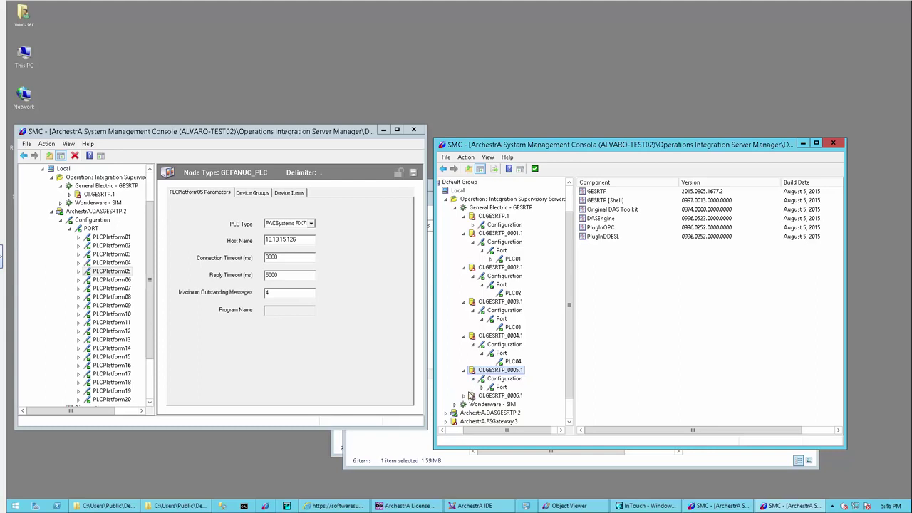
pyautogui.click(464, 395)
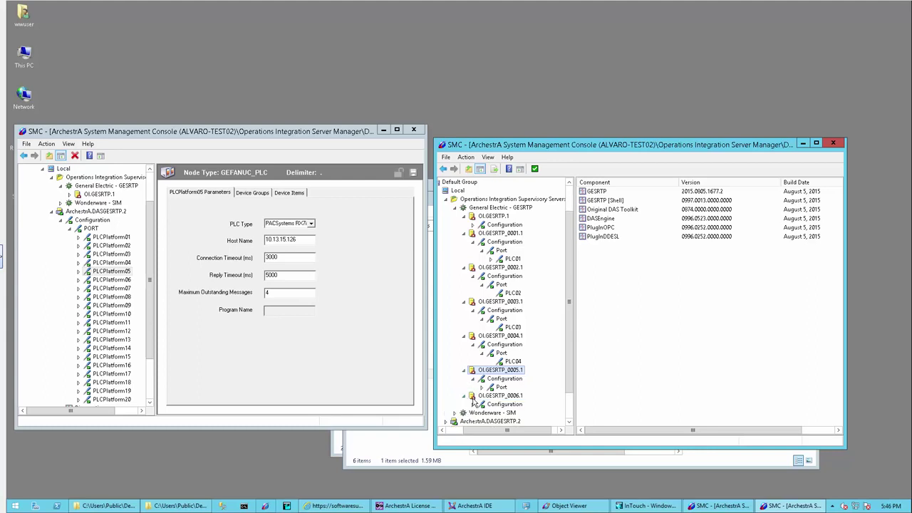
pyautogui.click(472, 404)
pyautogui.click(500, 414)
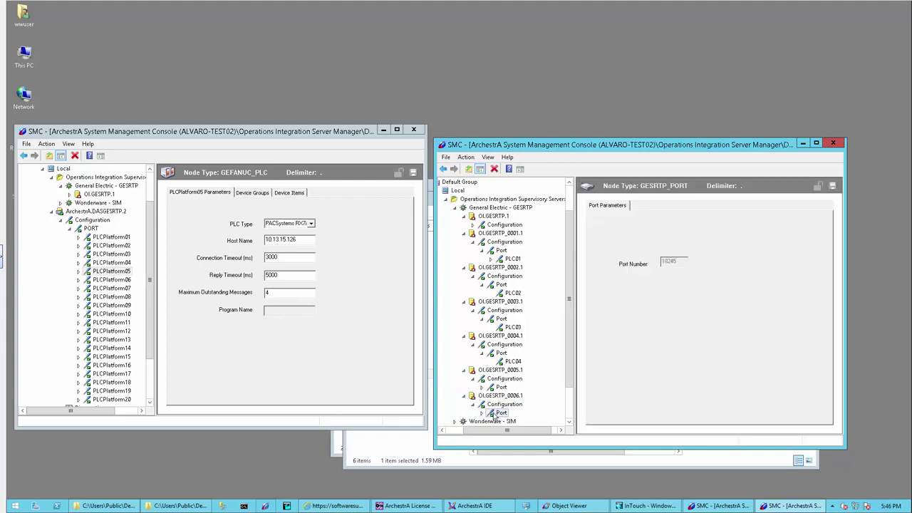
pyautogui.click(491, 413)
pyautogui.click(510, 421)
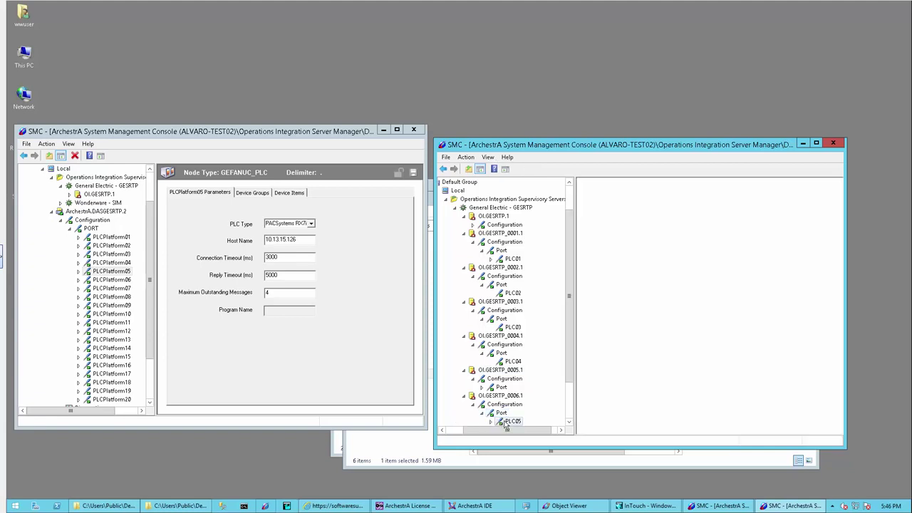
# Rename the cloned PLC to PLC06 and set its host name to 10.13.15.175.
pyautogui.scroll(-2, 568, 420)
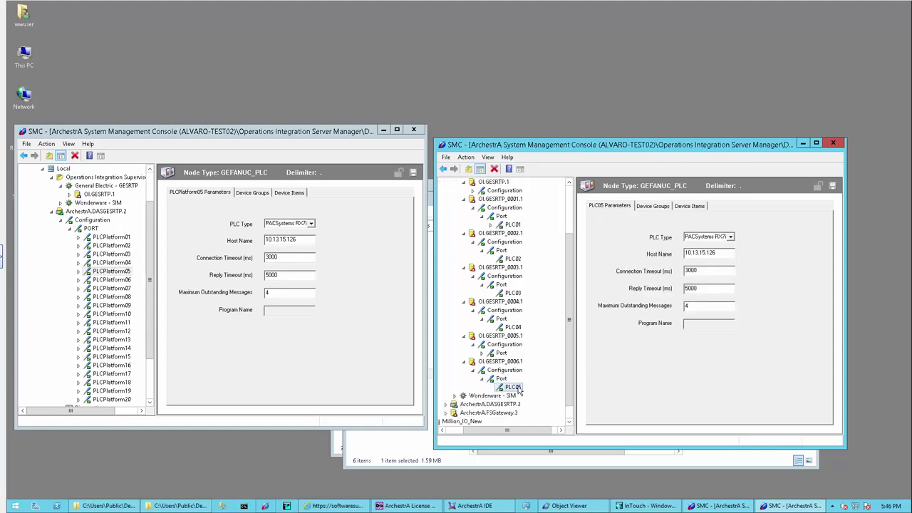
pyautogui.click(514, 387)
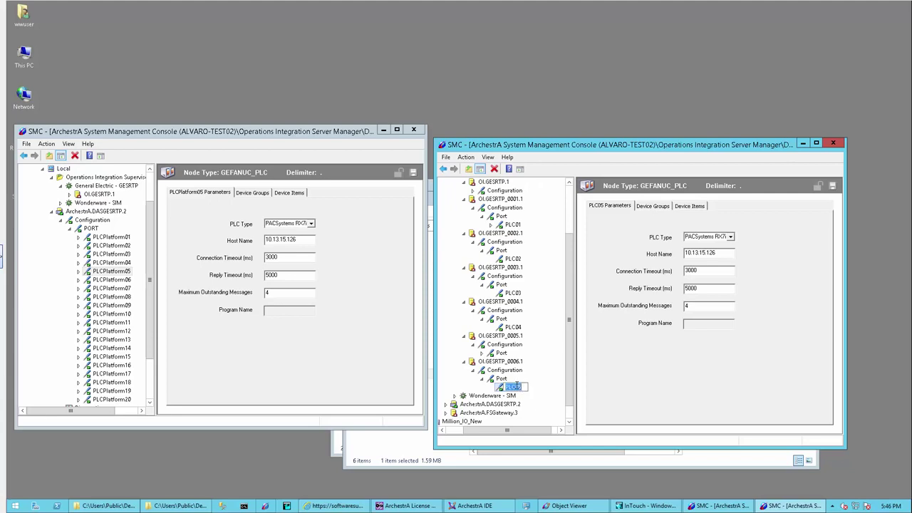
pyautogui.rightClick(518, 385)
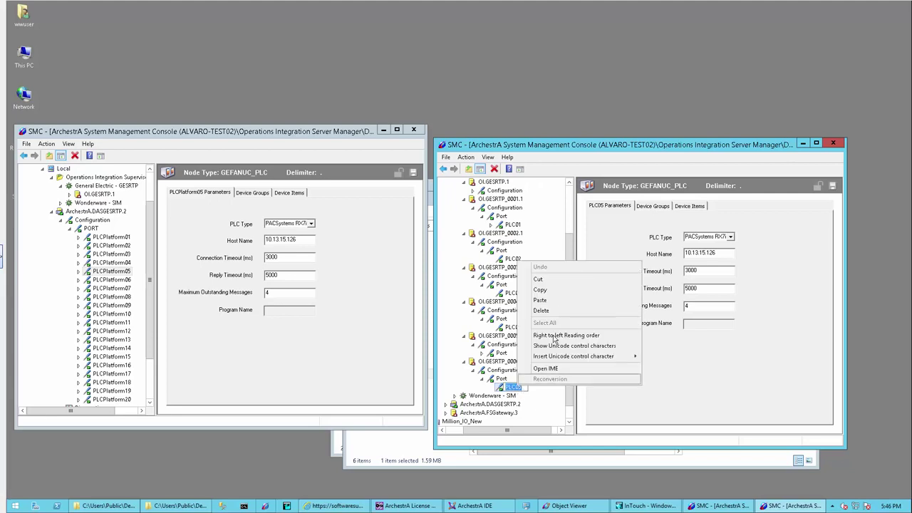
pyautogui.click(524, 387)
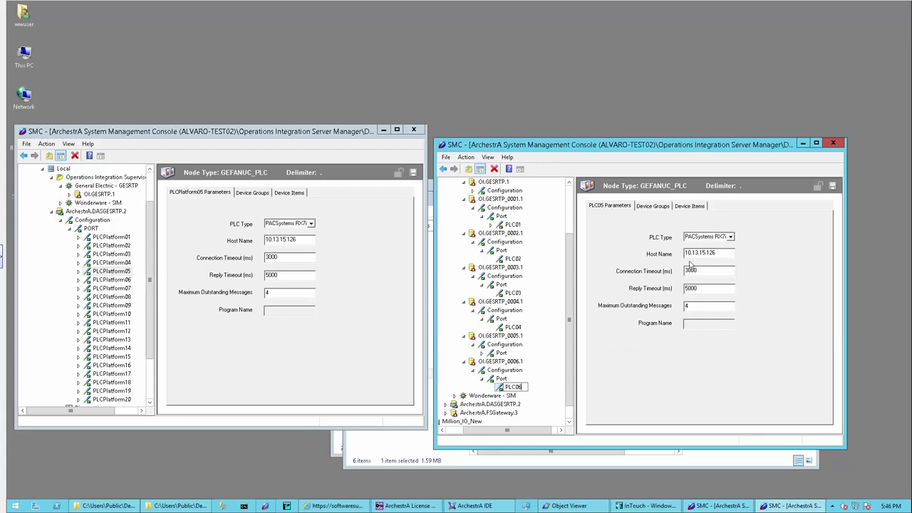
pyautogui.click(100, 282)
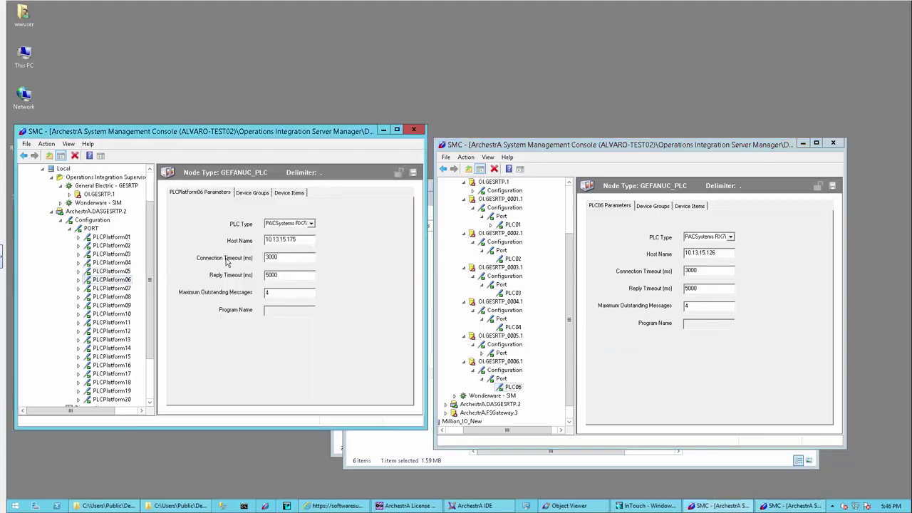
pyautogui.moveTo(305, 238); pyautogui.dragTo(262, 244)
pyautogui.hotkey('ctrl', 'c')
pyautogui.moveTo(729, 253); pyautogui.dragTo(681, 254)
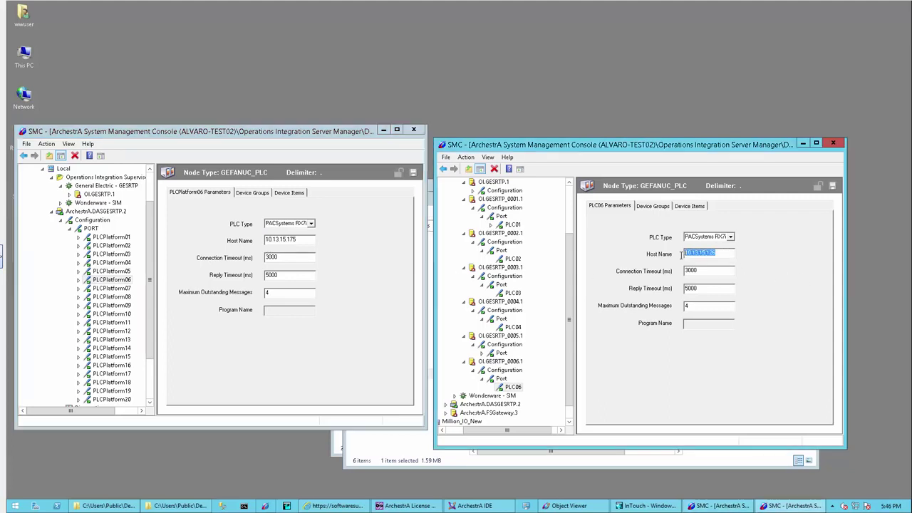
pyautogui.hotkey('ctrl', 'v')
# Rename PLC06's device groups Topic0500–Topic0505 to Topic0600–Topic0605 and save the configuration.
pyautogui.click(654, 207)
pyautogui.doubleClick(609, 231)
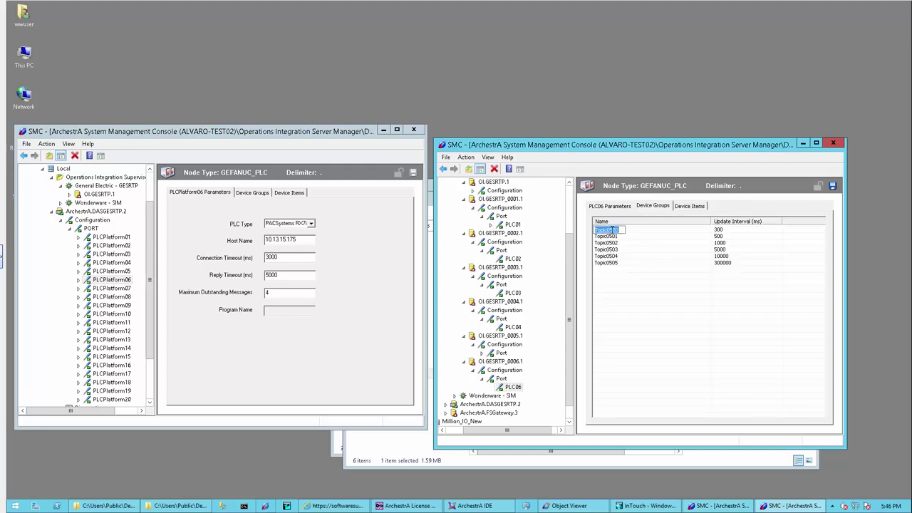
pyautogui.doubleClick(610, 237)
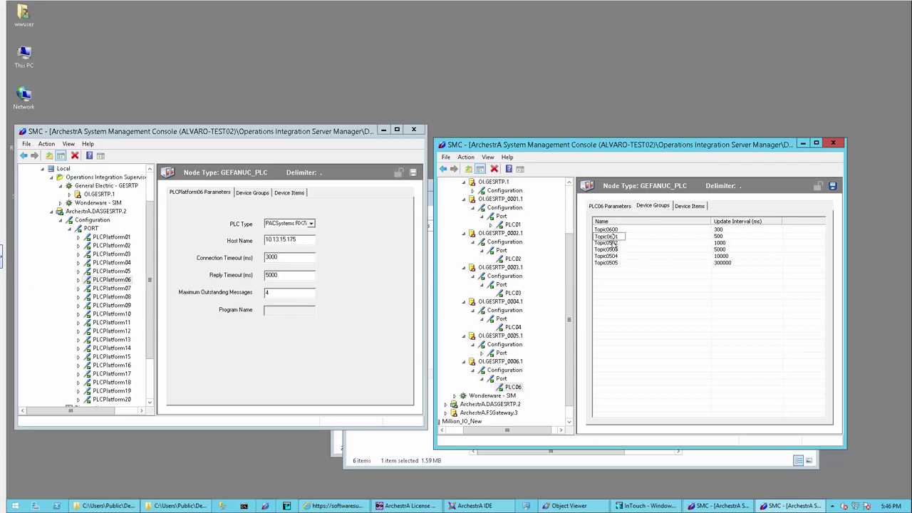
pyautogui.doubleClick(612, 243)
pyautogui.write('6')
pyautogui.doubleClick(611, 250)
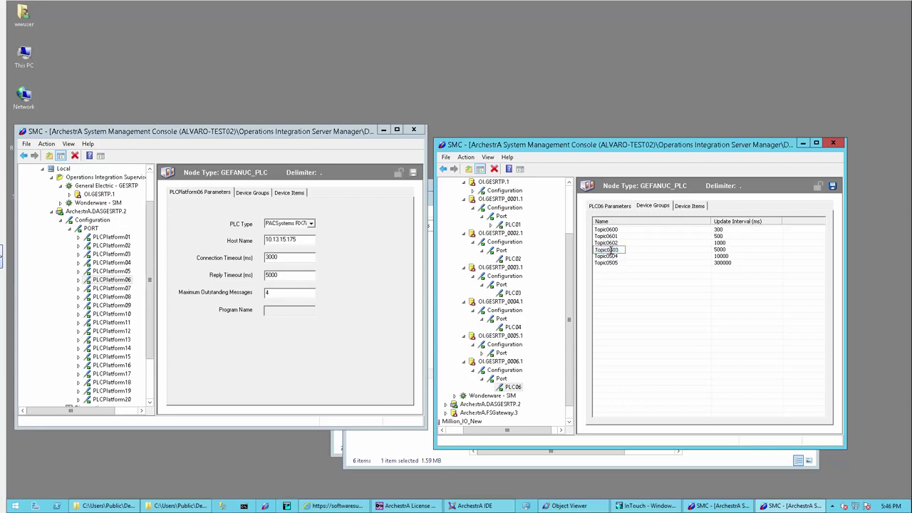
pyautogui.doubleClick(609, 256)
pyautogui.write('6')
pyautogui.doubleClick(610, 264)
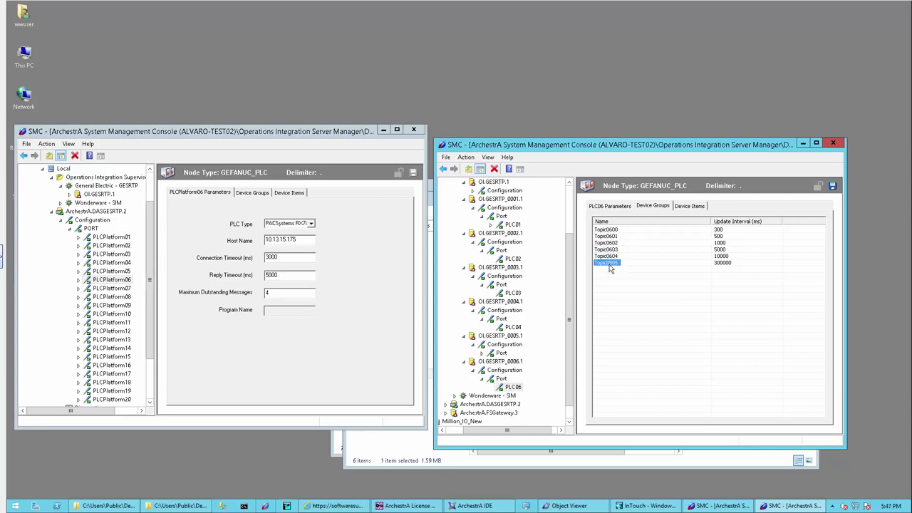
pyautogui.write('6')
pyautogui.scroll(2, 569, 262)
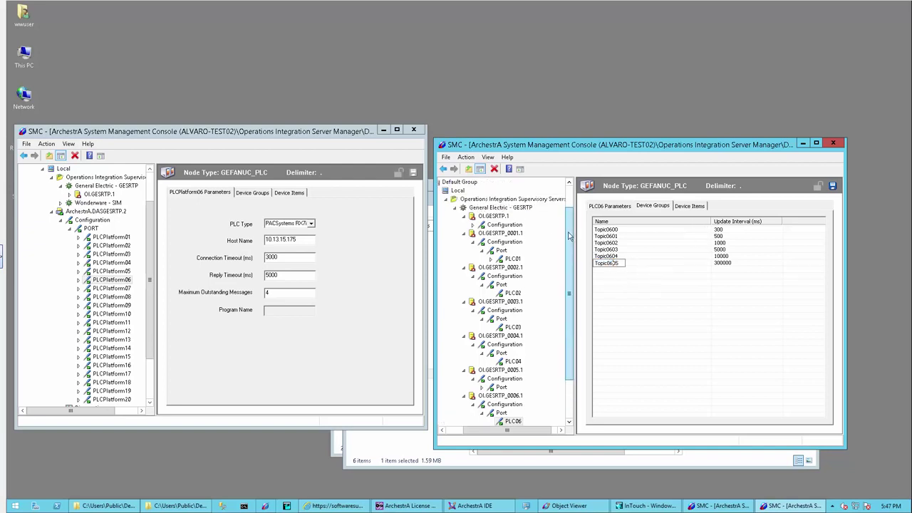
pyautogui.click(484, 219)
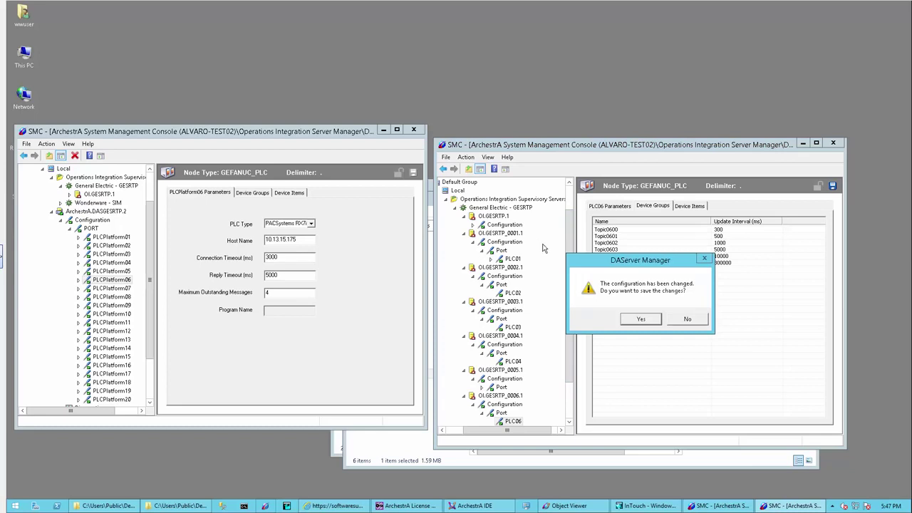
pyautogui.click(643, 322)
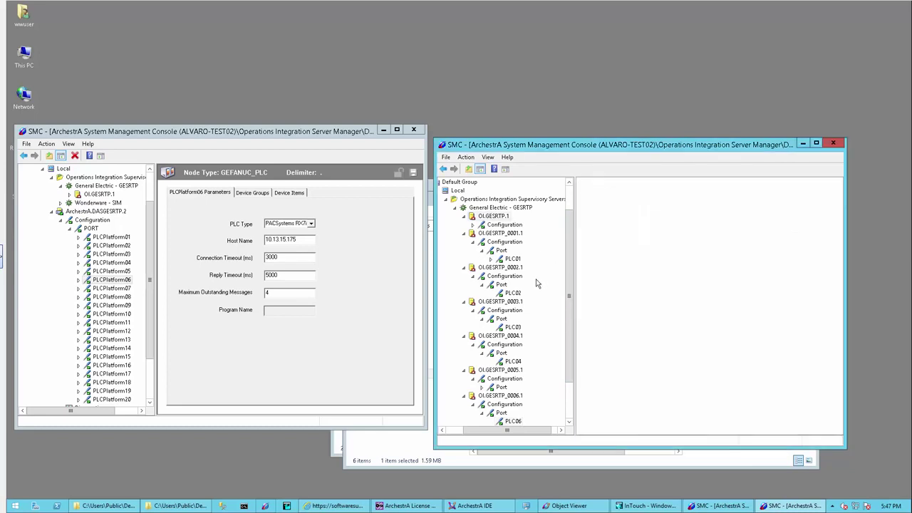
# Inspect the OI_Server license feature in ArchestrA License Manager, then return to the SMC.
pyautogui.scroll(-2, 572, 303)
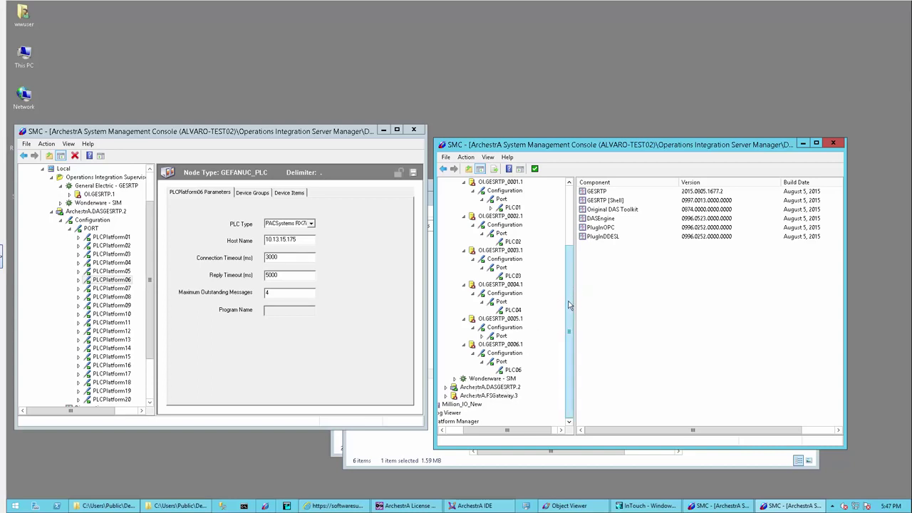
pyautogui.click(400, 504)
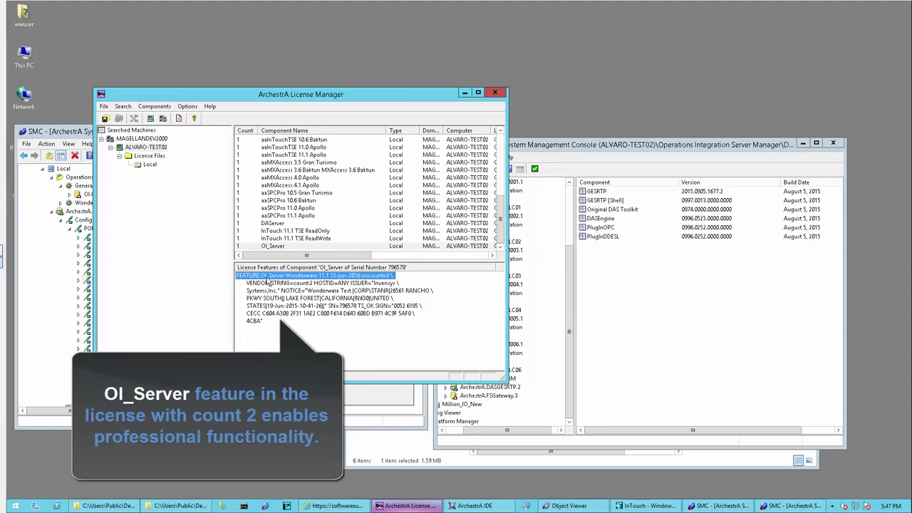
pyautogui.click(577, 146)
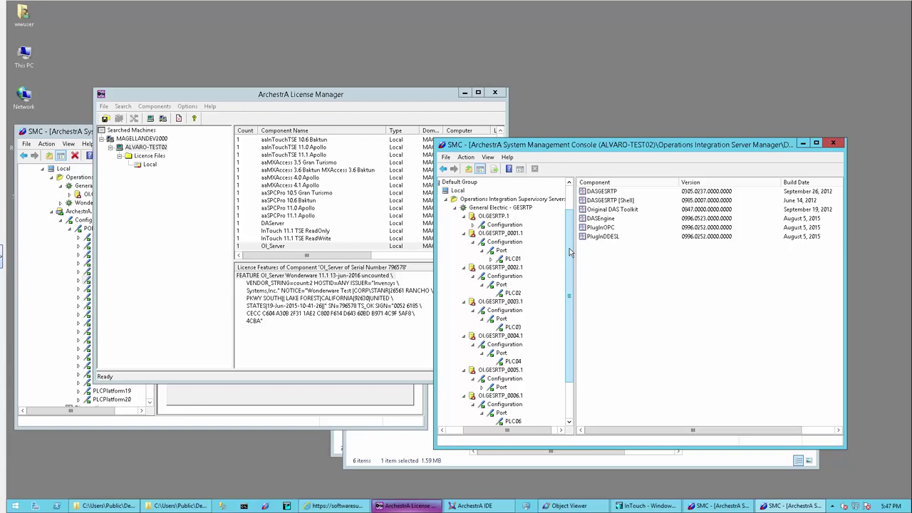
# Activate OI.GESRTP.1 and OI.GESRTP_0001.1, then collapse all GESRTP server branches.
pyautogui.rightClick(498, 216)
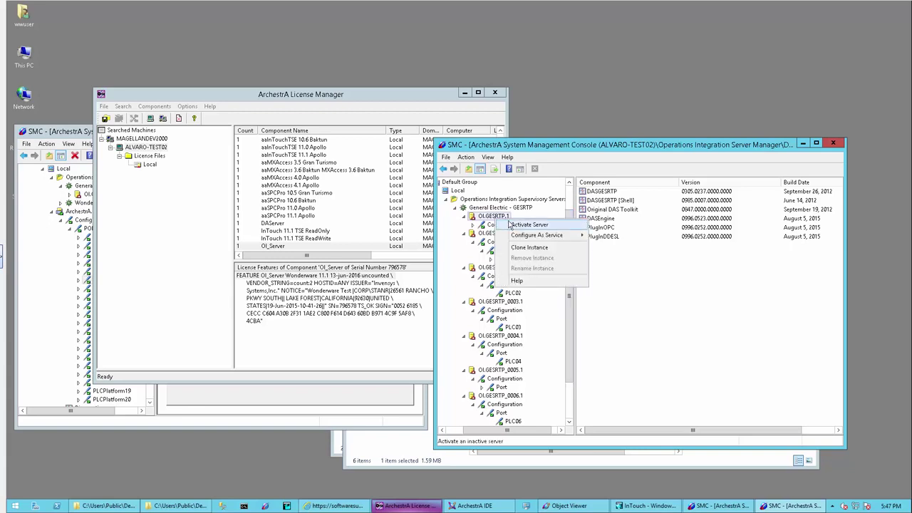
pyautogui.click(522, 227)
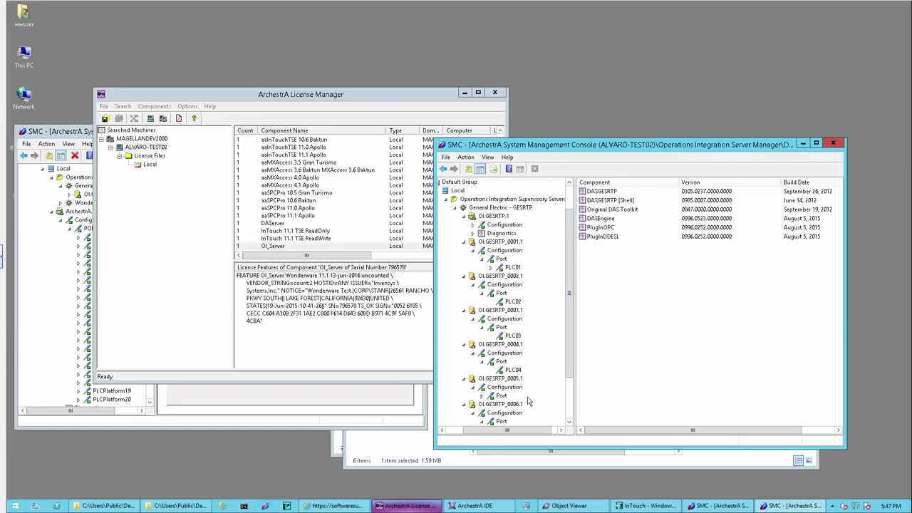
pyautogui.rightClick(490, 243)
pyautogui.click(517, 255)
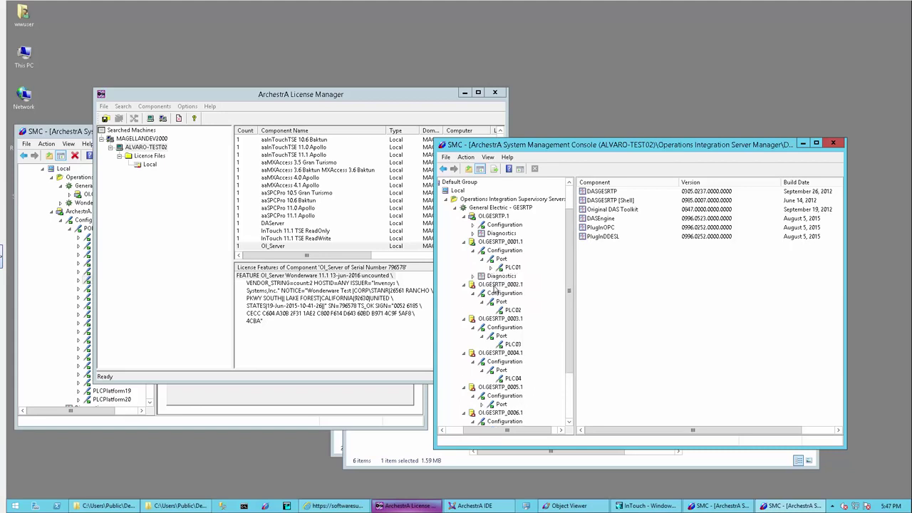
pyautogui.click(464, 216)
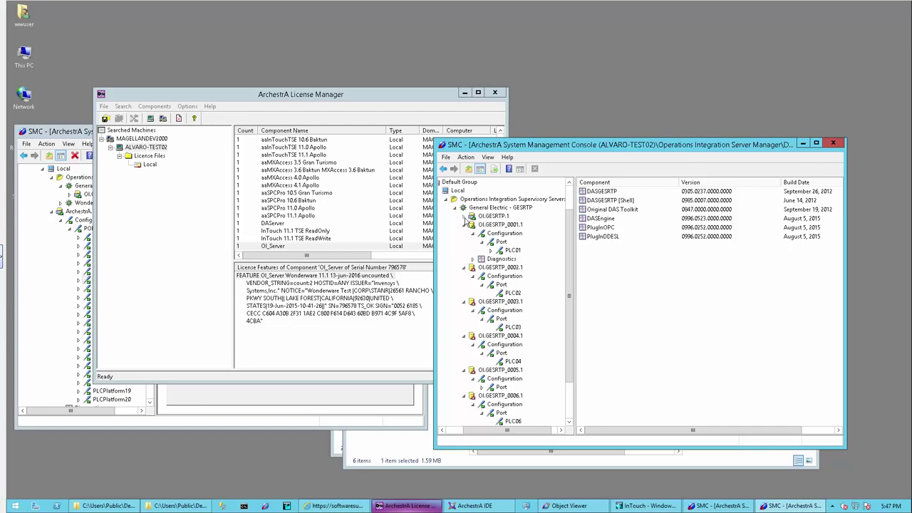
pyautogui.click(464, 225)
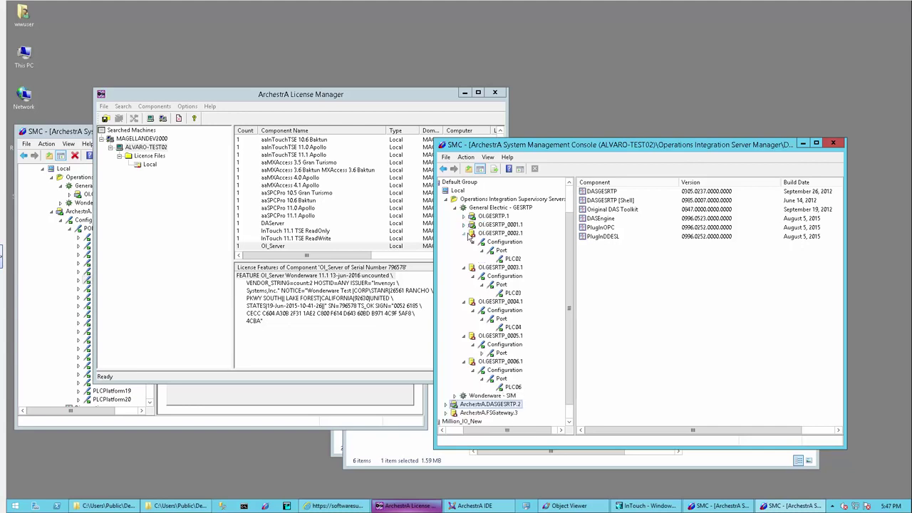
pyautogui.click(464, 234)
pyautogui.click(464, 266)
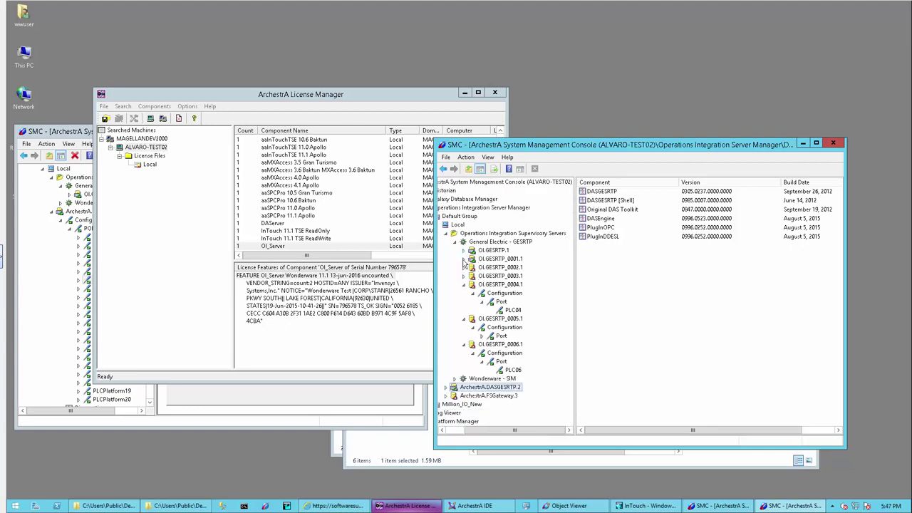
pyautogui.click(464, 284)
pyautogui.click(463, 293)
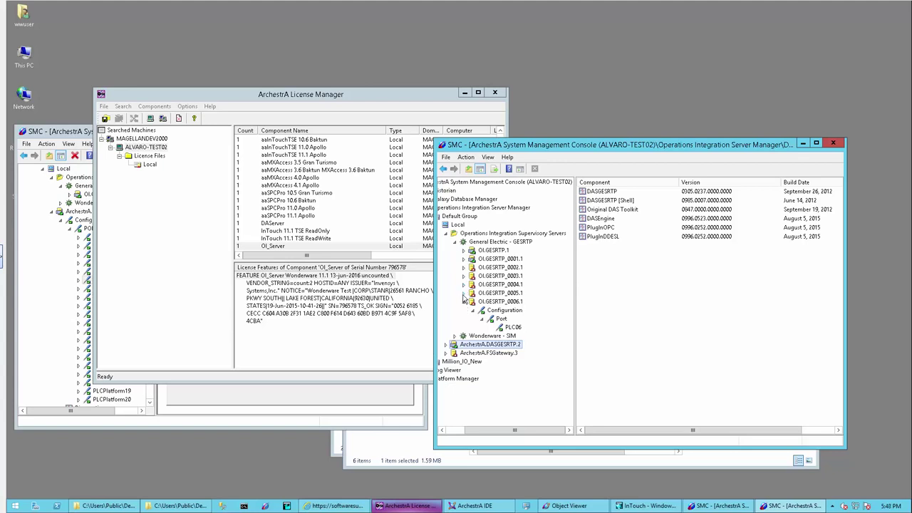
pyautogui.click(464, 301)
# Activate the OI.GESRTP_0002.1 through OI.GESRTP_0006.1 servers.
pyautogui.rightClick(493, 268)
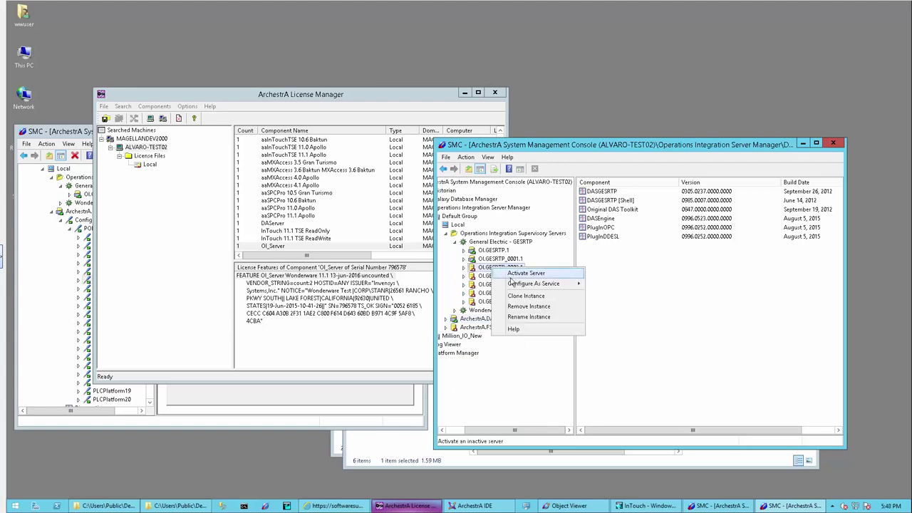
pyautogui.click(527, 279)
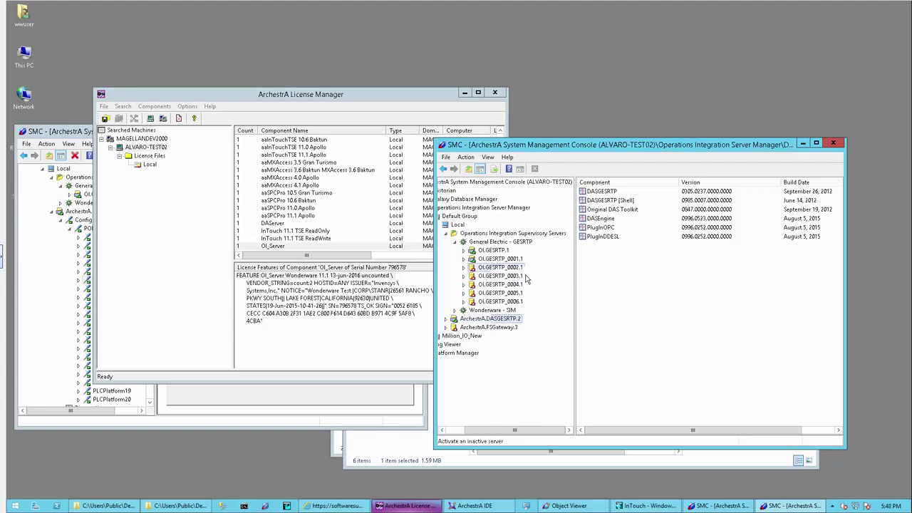
pyautogui.rightClick(501, 280)
pyautogui.click(507, 291)
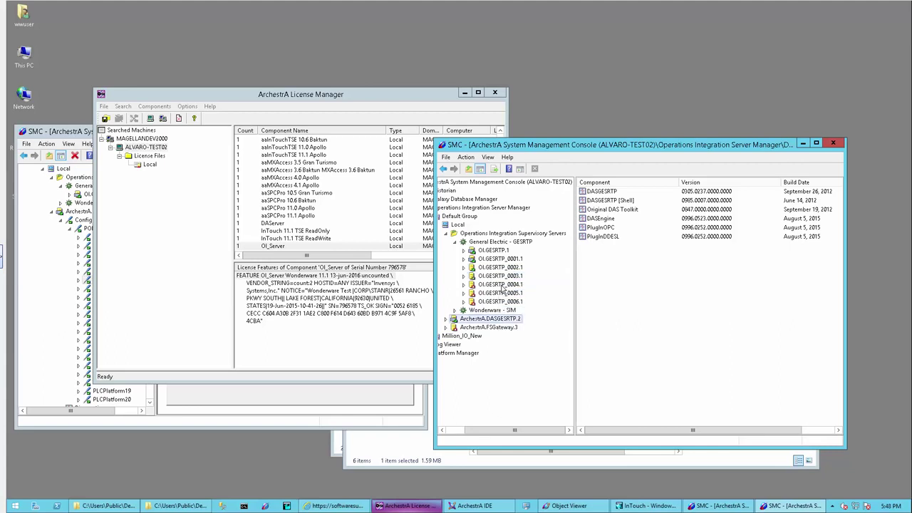
pyautogui.rightClick(503, 285)
pyautogui.click(514, 291)
pyautogui.rightClick(508, 293)
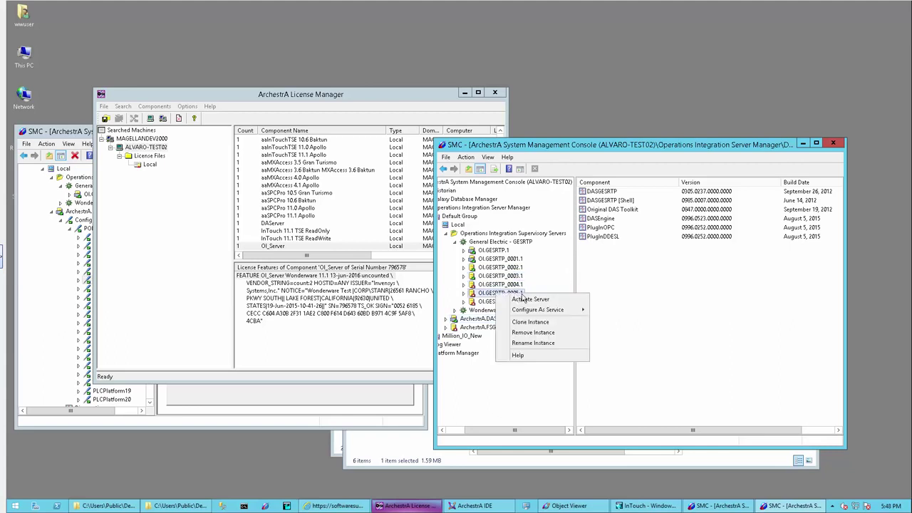
pyautogui.click(523, 299)
pyautogui.rightClick(502, 301)
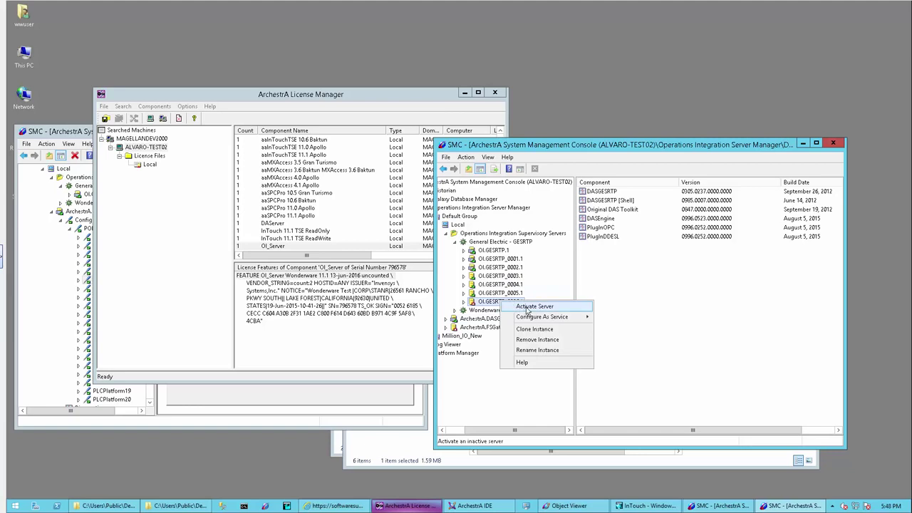
pyautogui.click(528, 308)
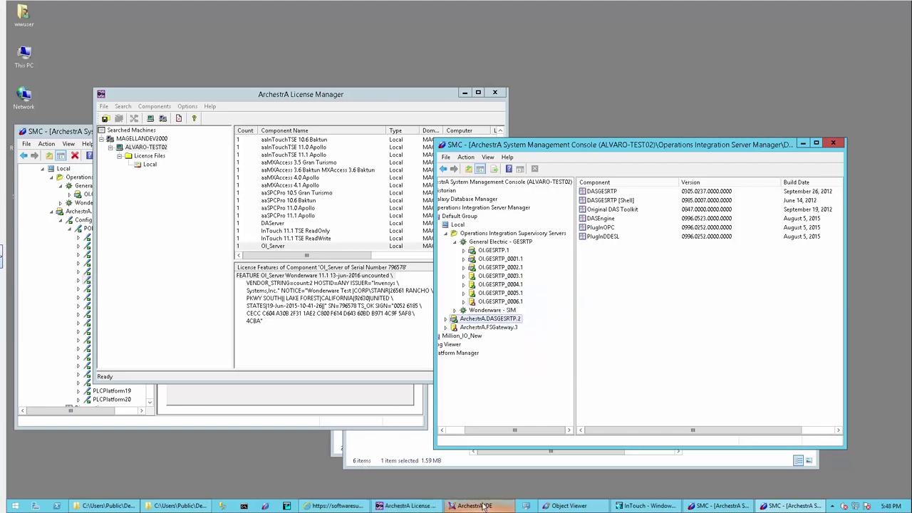
# Watch Object Viewer values refresh, view OI.GESRTP_0001.1 details, then switch to the IDE.
pyautogui.click(569, 506)
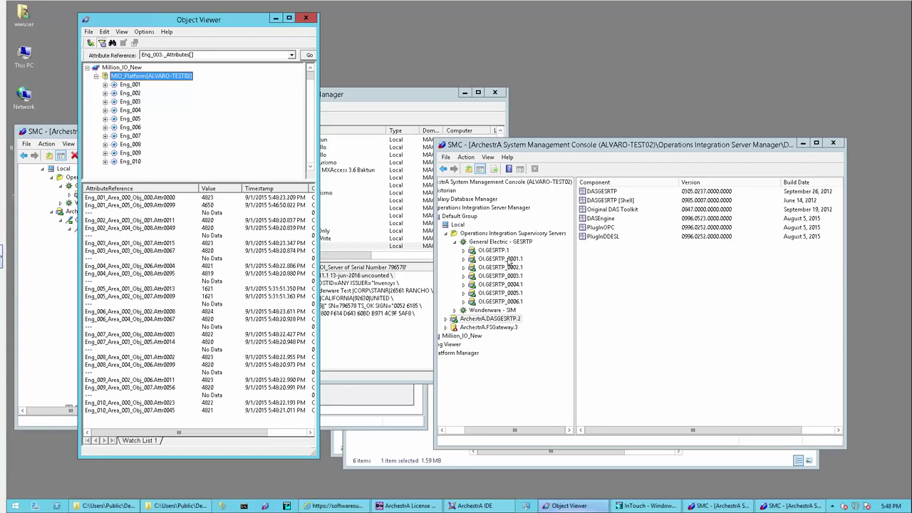
pyautogui.click(501, 261)
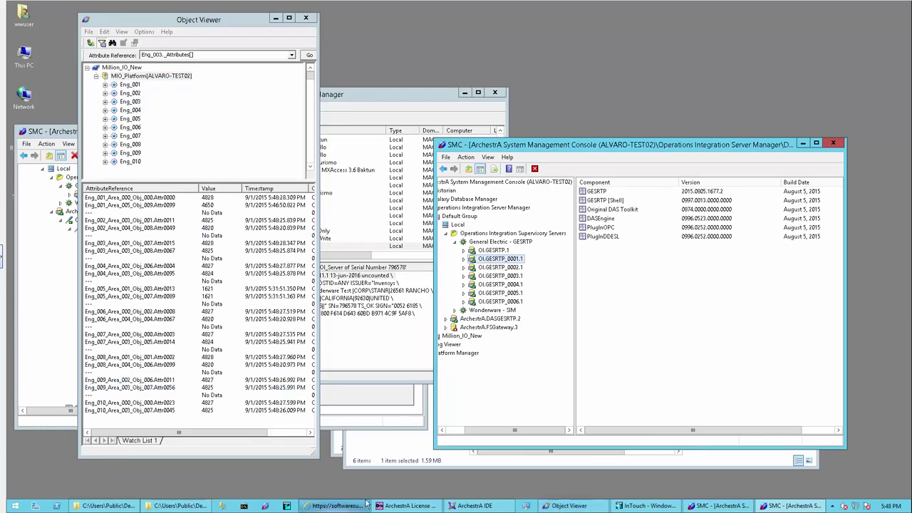
pyautogui.click(473, 505)
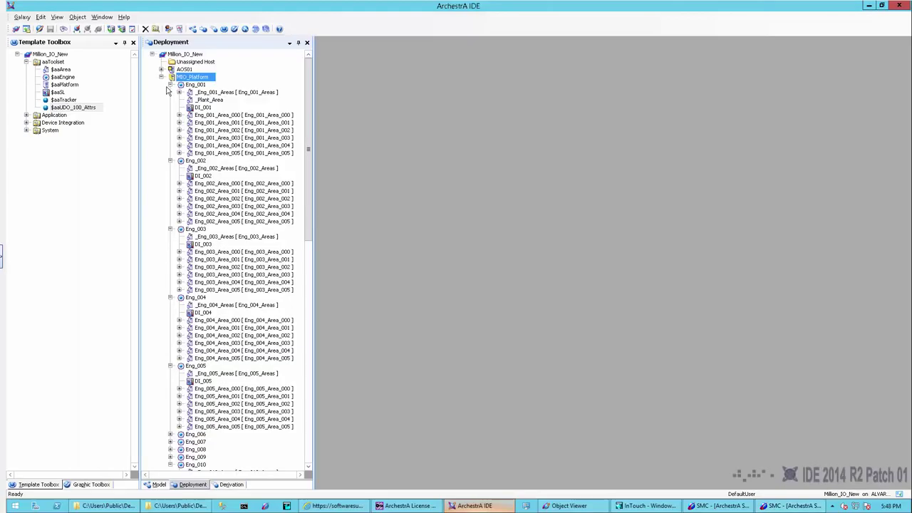
# Change DI_001's server name from DASGESRTP to GESRTP_0001 and save and close the editor.
pyautogui.click(199, 108)
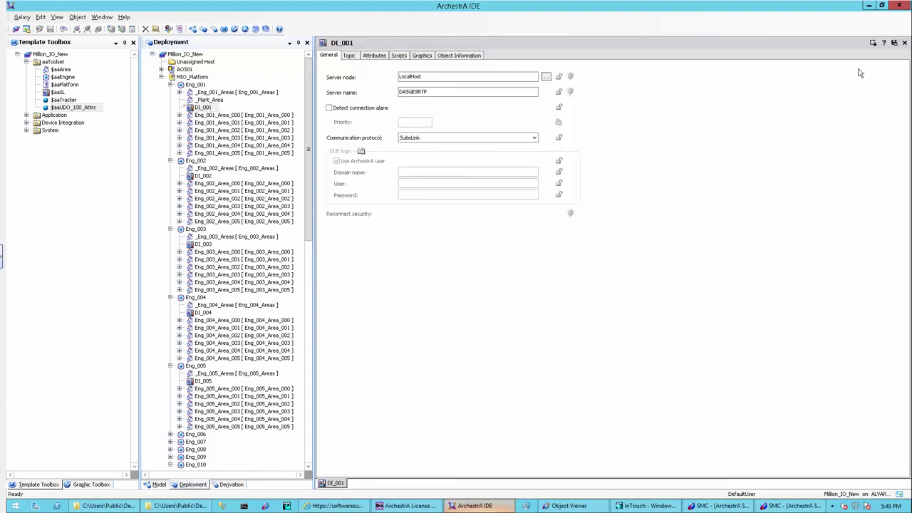
pyautogui.click(429, 92)
pyautogui.moveTo(427, 92); pyautogui.dragTo(399, 92)
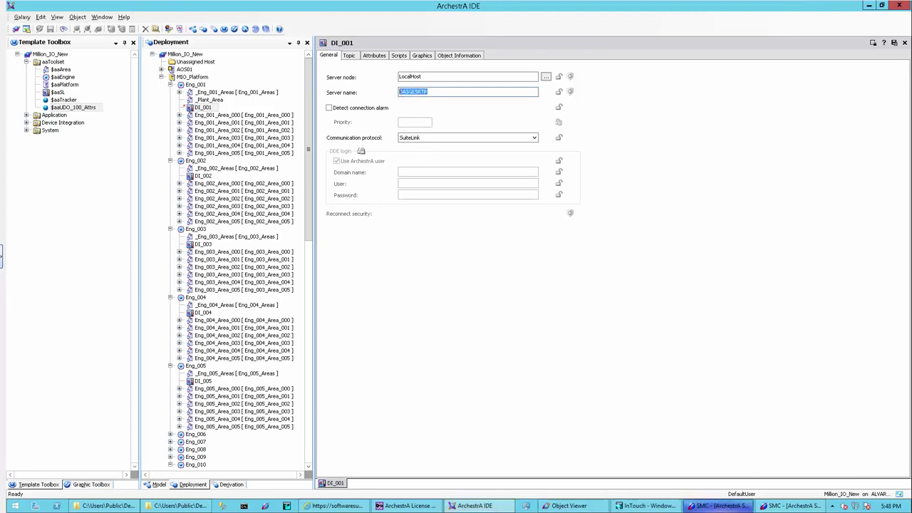
pyautogui.click(741, 507)
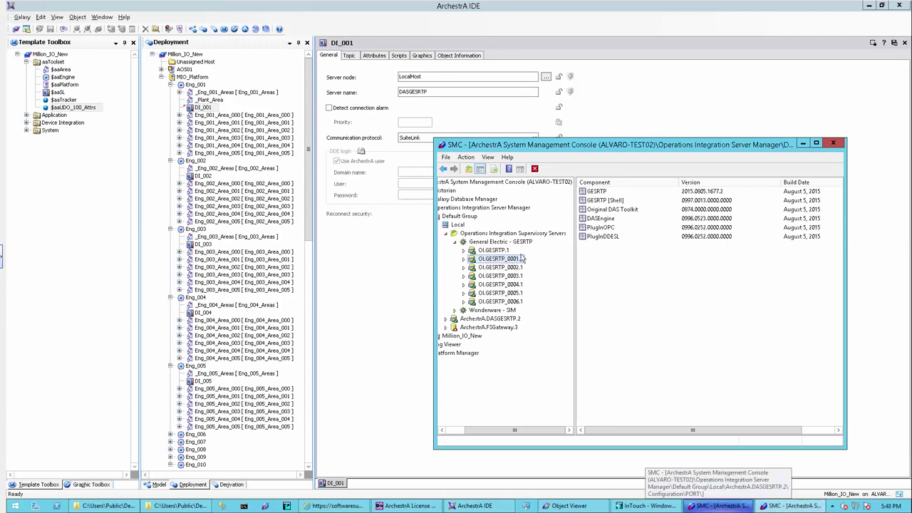
pyautogui.click(385, 93)
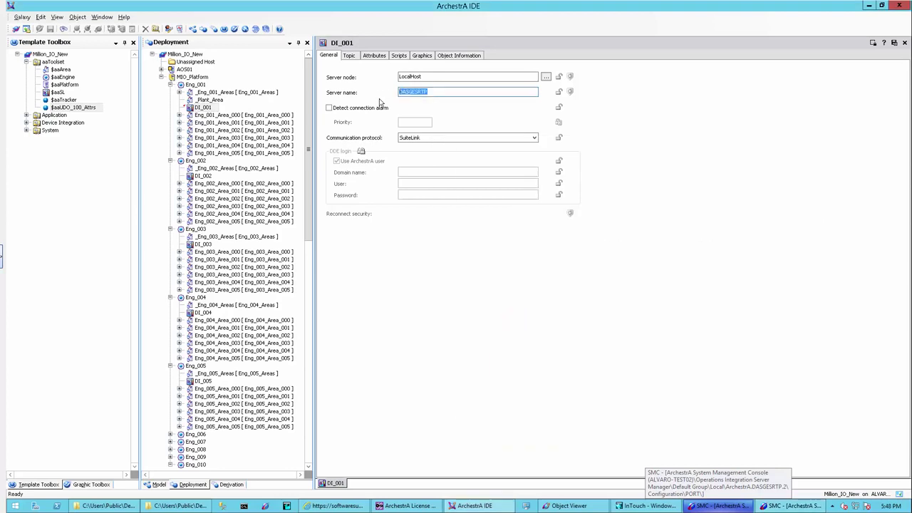
pyautogui.write('GE')
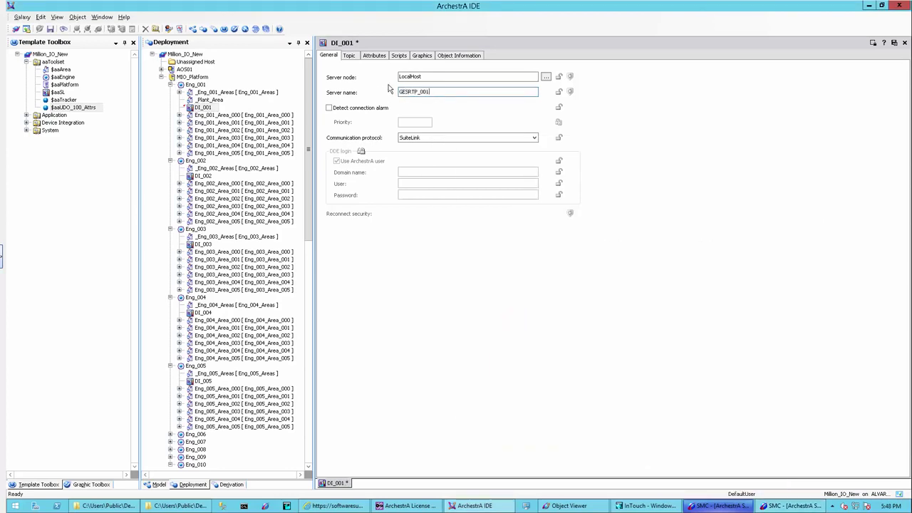
pyautogui.write('01')
pyautogui.click(798, 506)
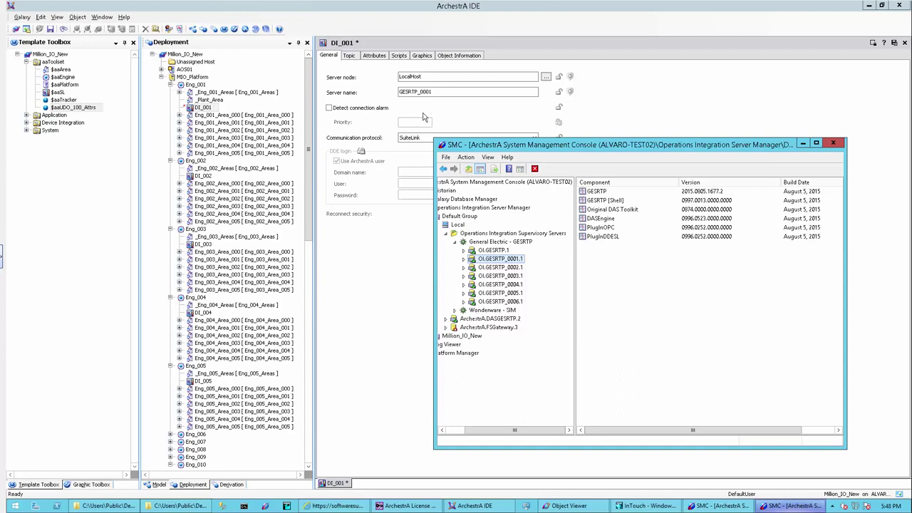
pyautogui.click(434, 91)
pyautogui.moveTo(434, 92); pyautogui.dragTo(403, 98)
pyautogui.hotkey('ctrl', 'c')
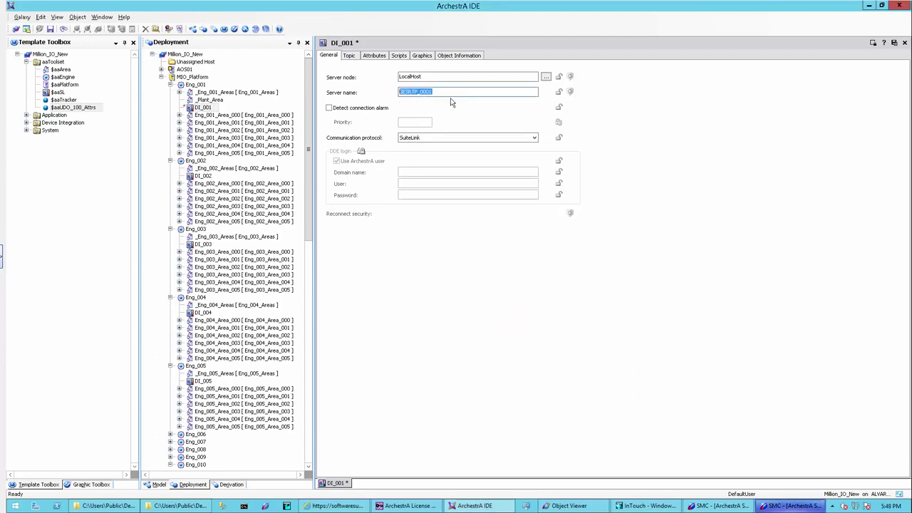
pyautogui.click(895, 43)
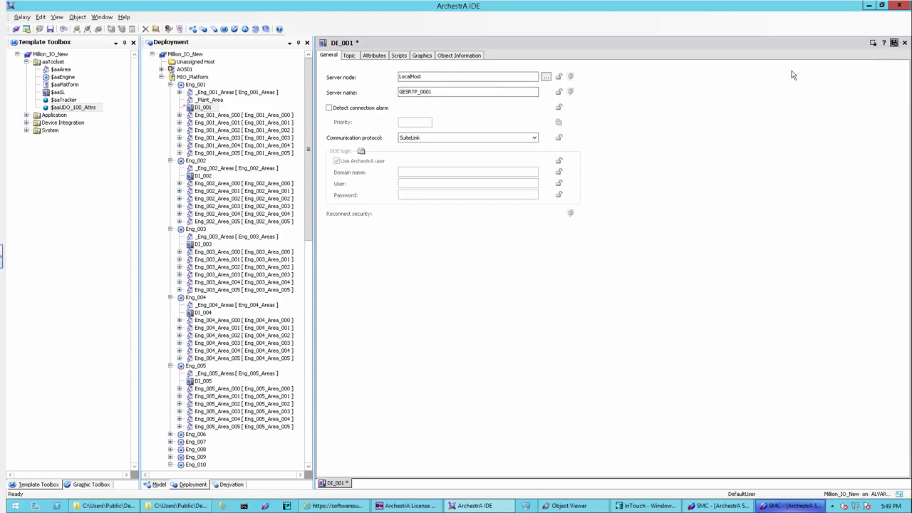
# Check in DI_001 and deploy its changes, watching Object Viewer until the deploy completes.
pyautogui.click(476, 297)
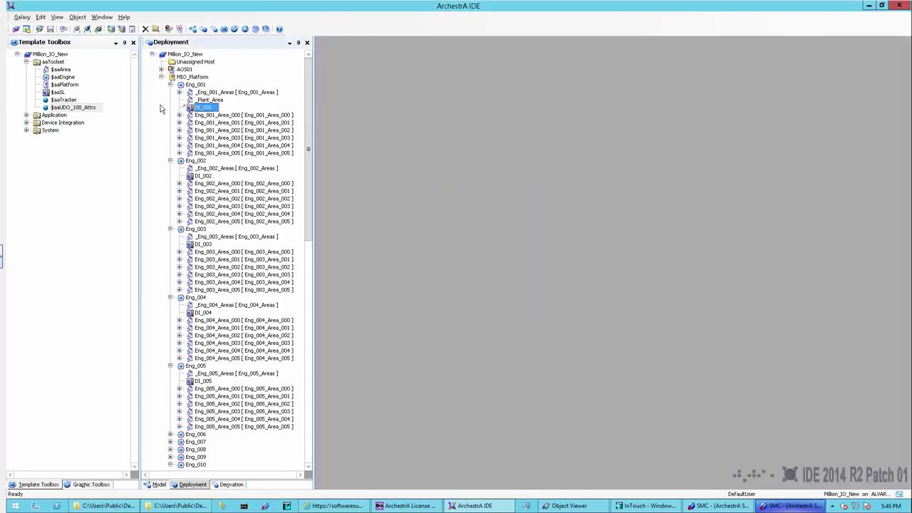
pyautogui.rightClick(203, 110)
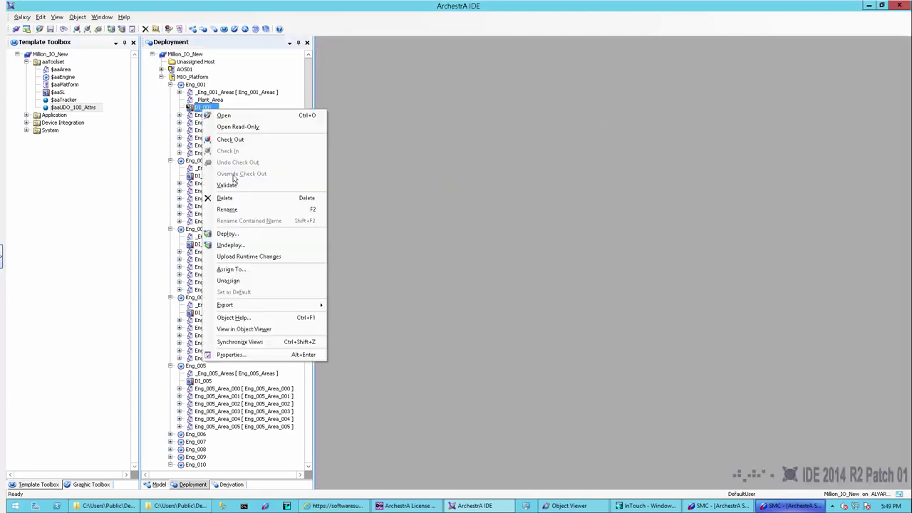
pyautogui.click(248, 236)
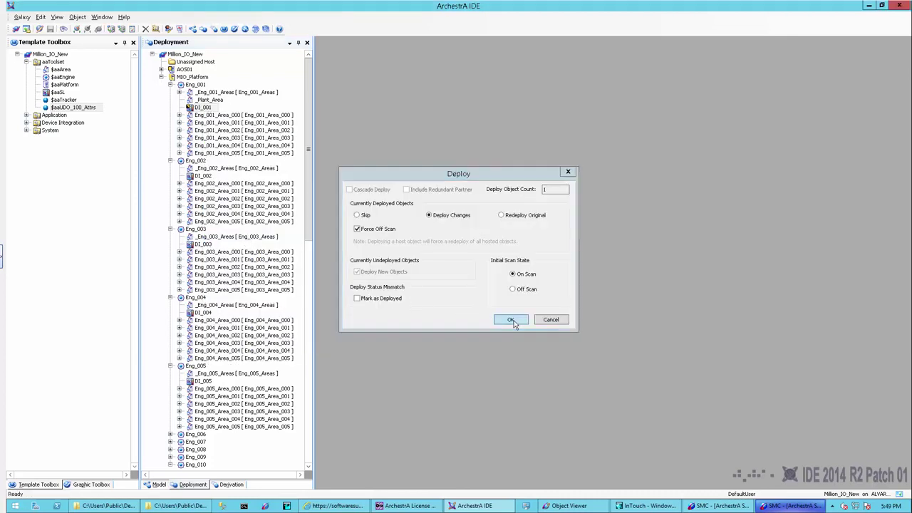
pyautogui.click(514, 321)
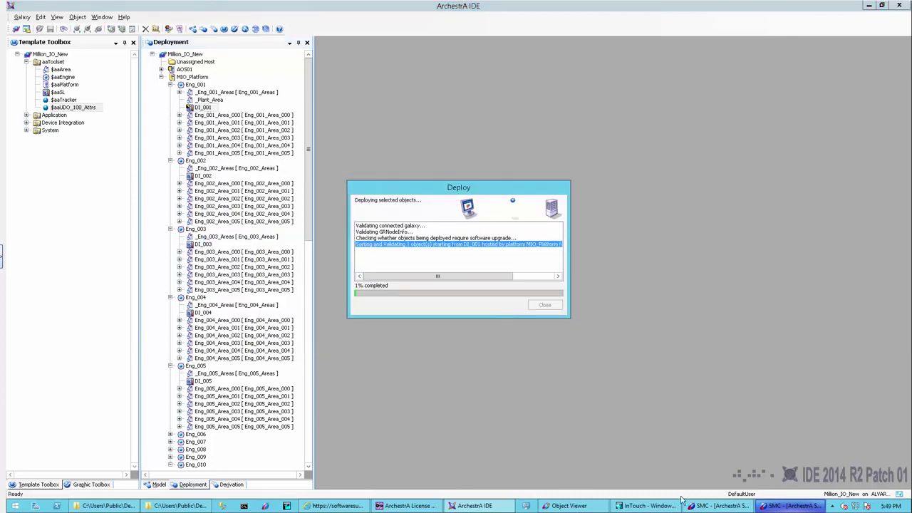
pyautogui.click(568, 505)
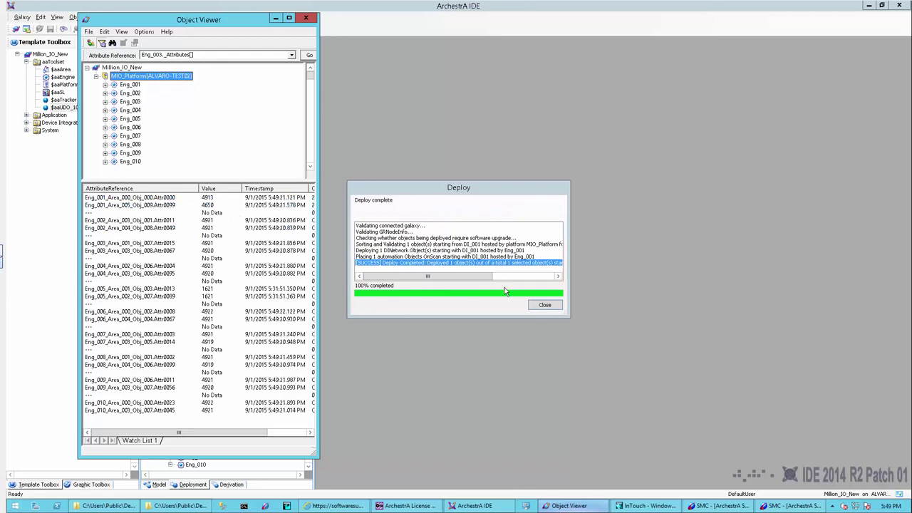
pyautogui.click(553, 308)
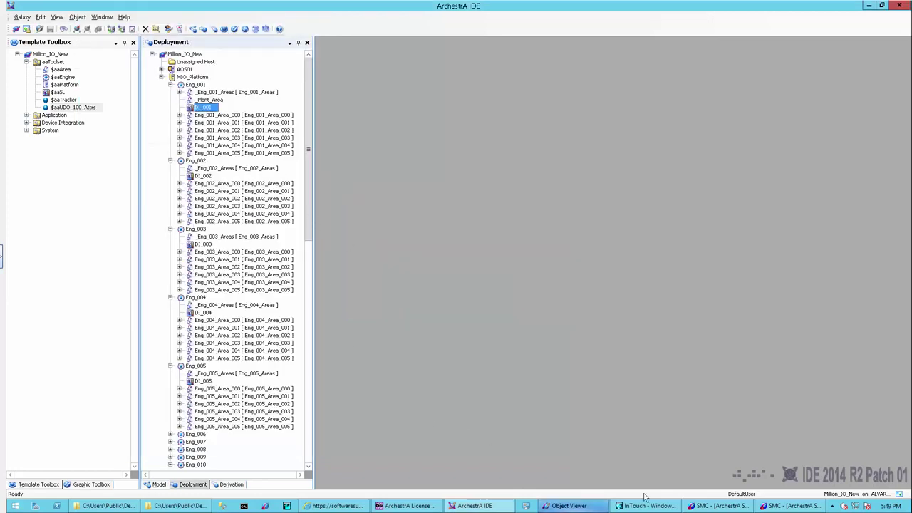
# Restore the IDE from full screen and move Object Viewer to the top right.
pyautogui.click(570, 506)
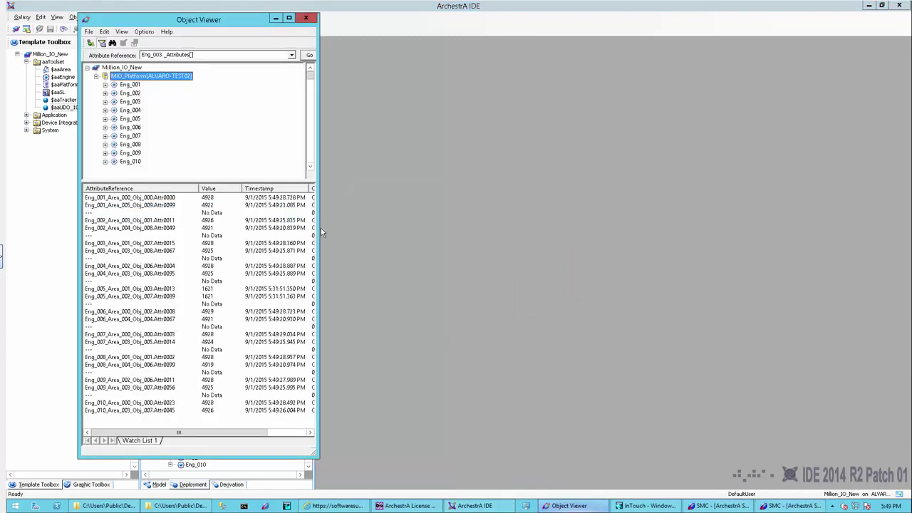
pyautogui.moveTo(198, 24); pyautogui.dragTo(523, 37)
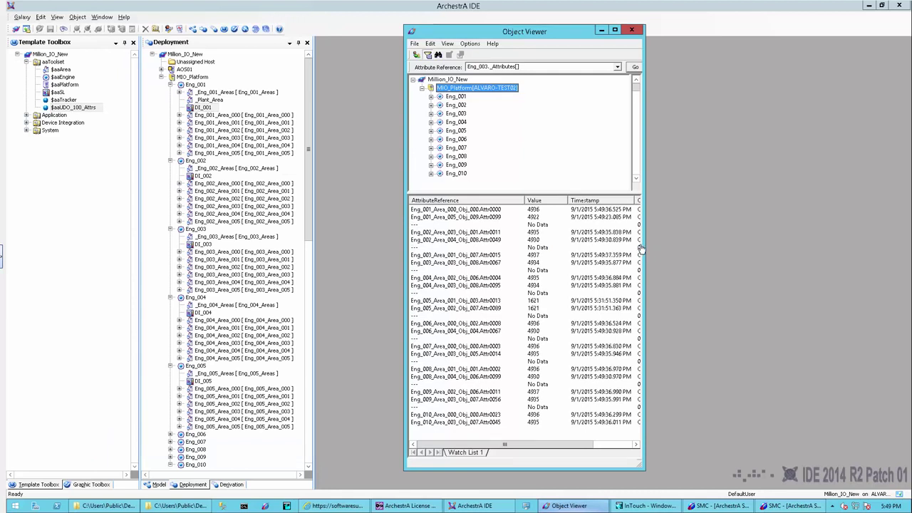
pyautogui.click(882, 5)
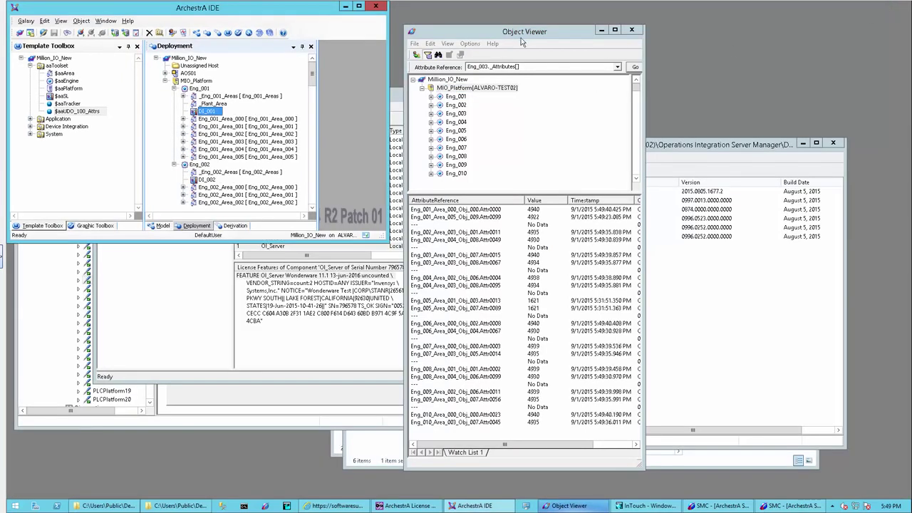
pyautogui.moveTo(508, 32); pyautogui.dragTo(744, 17)
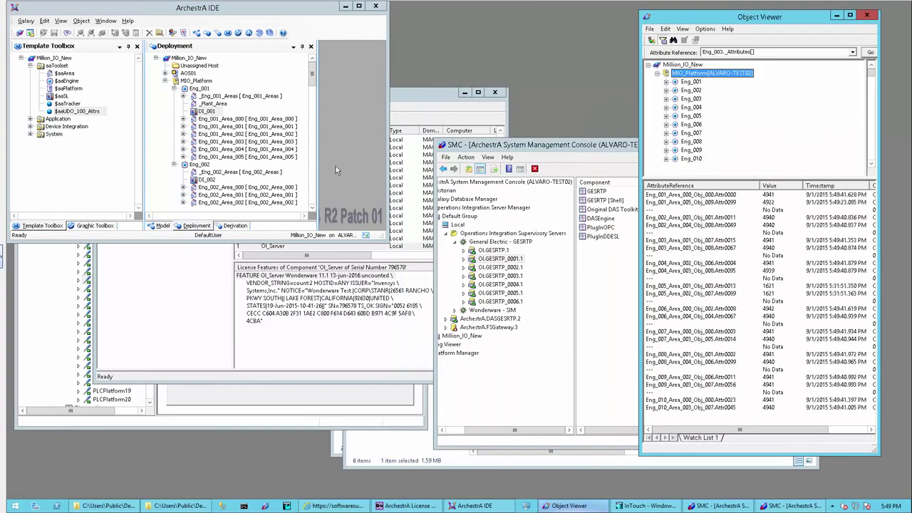
# Open DI_002's editor and minimize the extra SMC window and File Explorer.
pyautogui.click(207, 180)
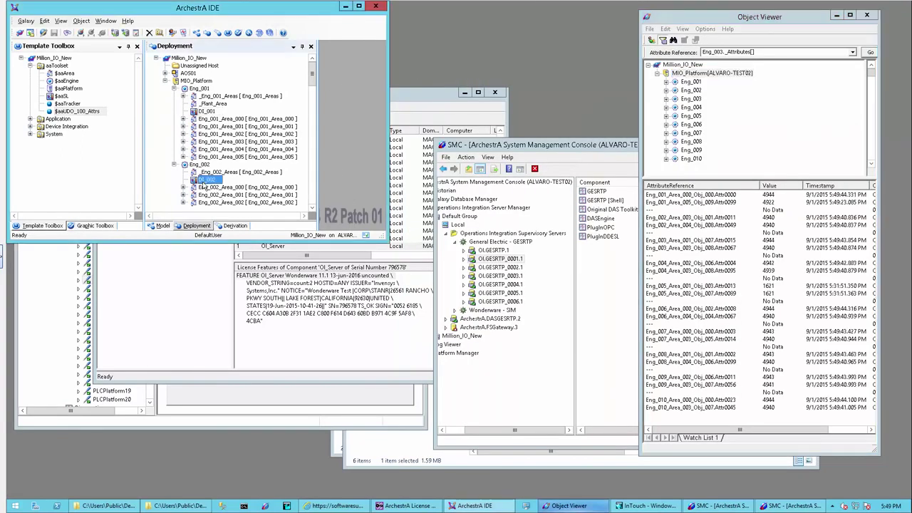
pyautogui.rightClick(204, 186)
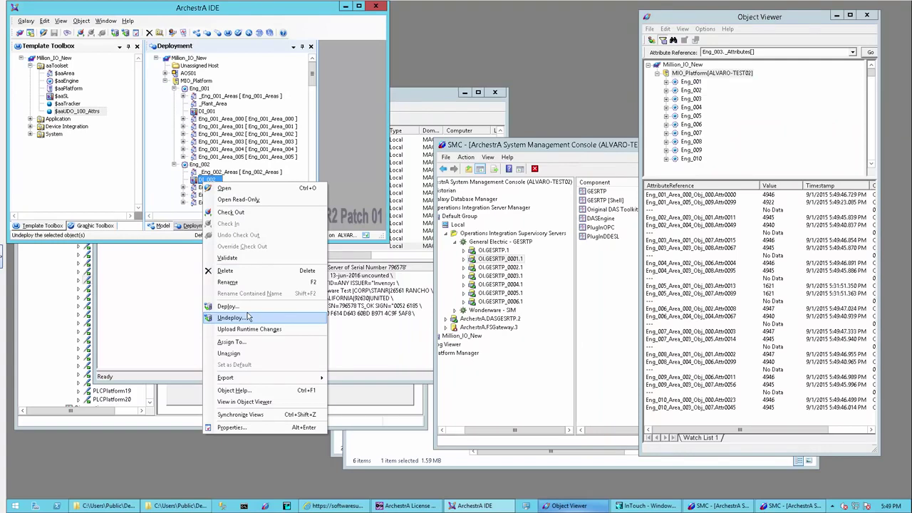
pyautogui.click(194, 180)
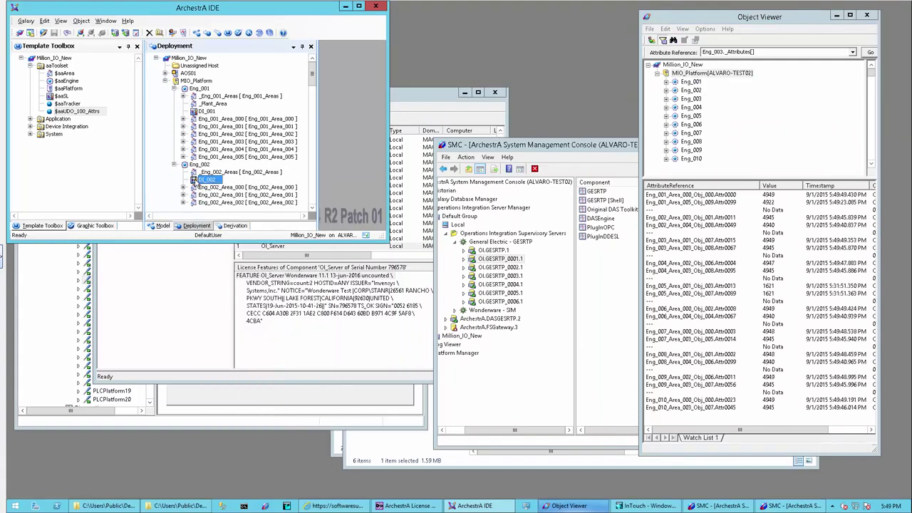
pyautogui.click(469, 95)
pyautogui.click(407, 148)
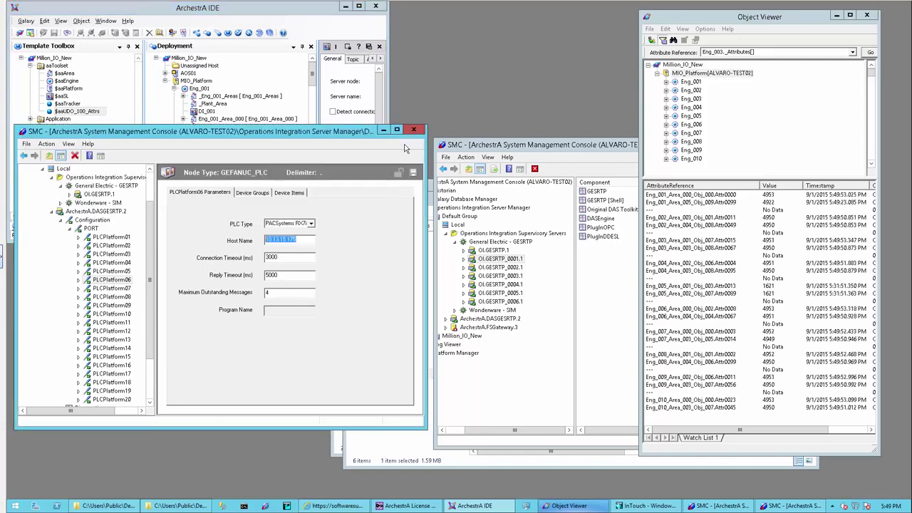
pyautogui.click(386, 135)
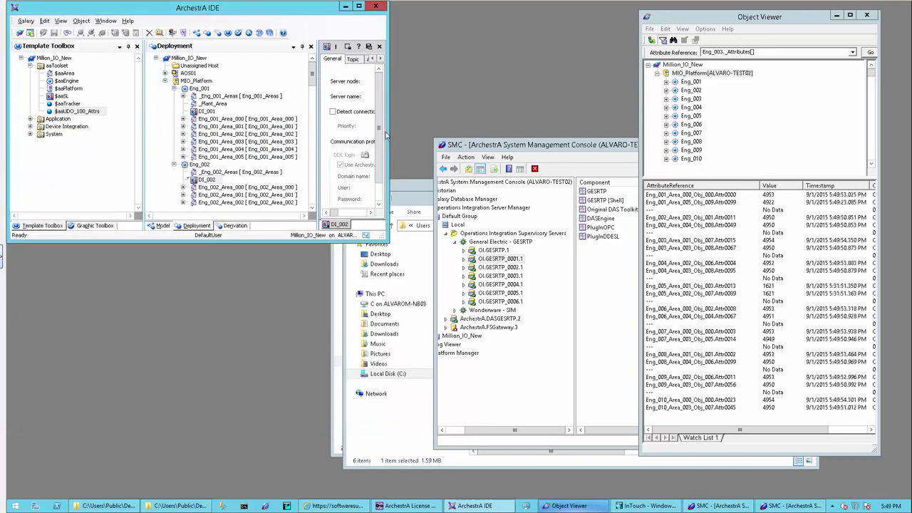
pyautogui.click(406, 193)
pyautogui.click(761, 182)
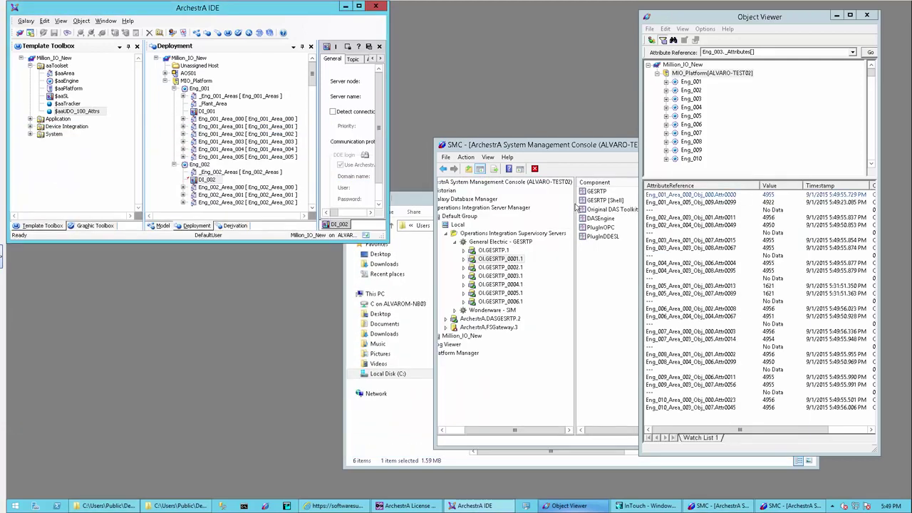
pyautogui.click(402, 205)
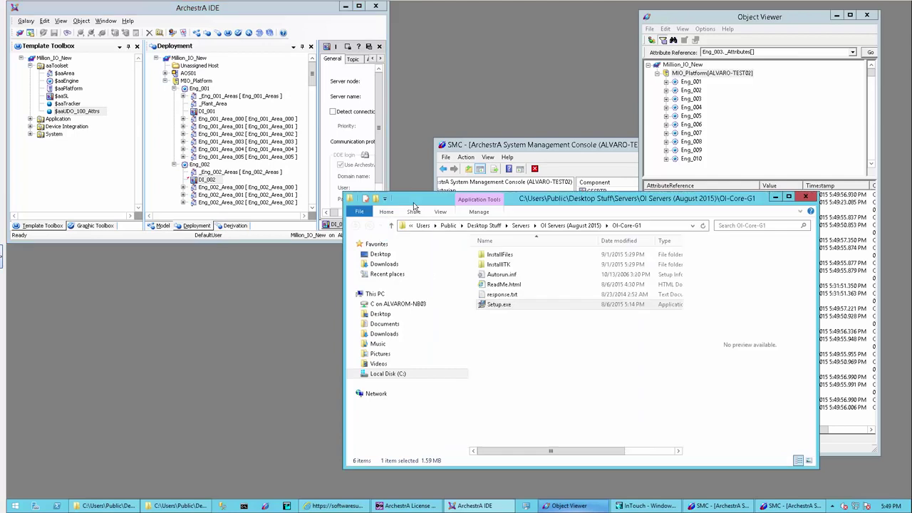
pyautogui.click(774, 197)
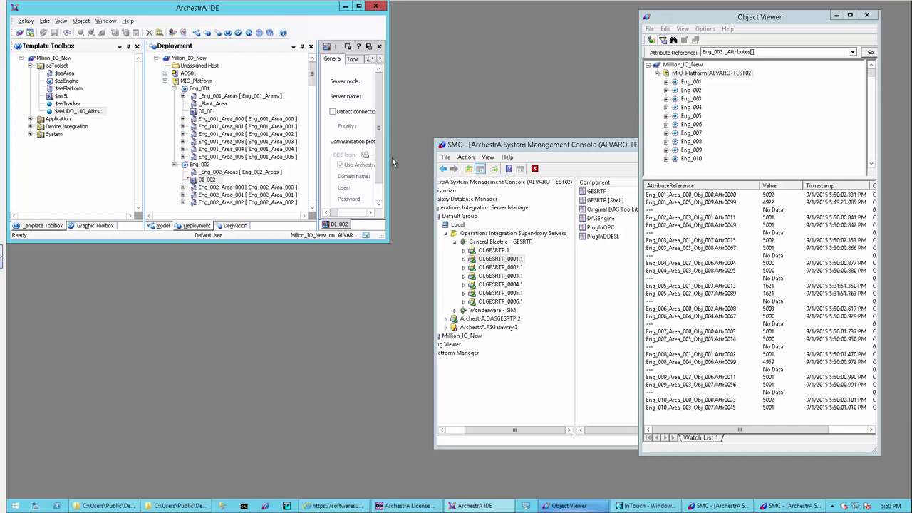
# Set DI_002's server name to GESRTP_0002, then save, close and check it in.
pyautogui.moveTo(385, 241); pyautogui.dragTo(634, 374)
pyautogui.moveTo(436, 96); pyautogui.dragTo(385, 96)
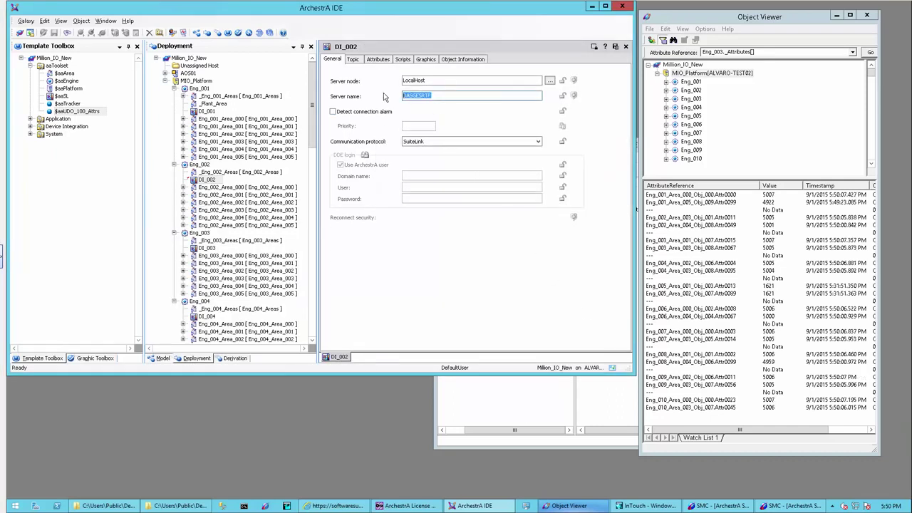
pyautogui.hotkey('ctrl', 'v')
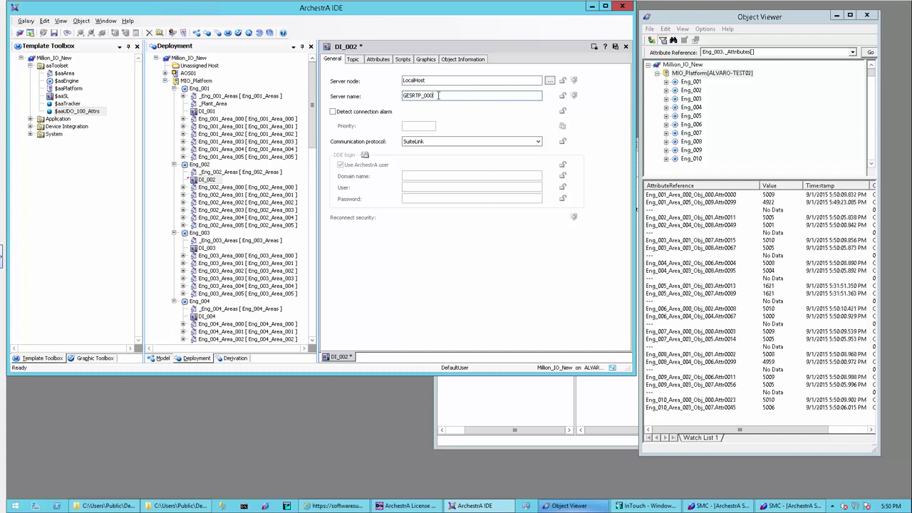
pyautogui.write('2')
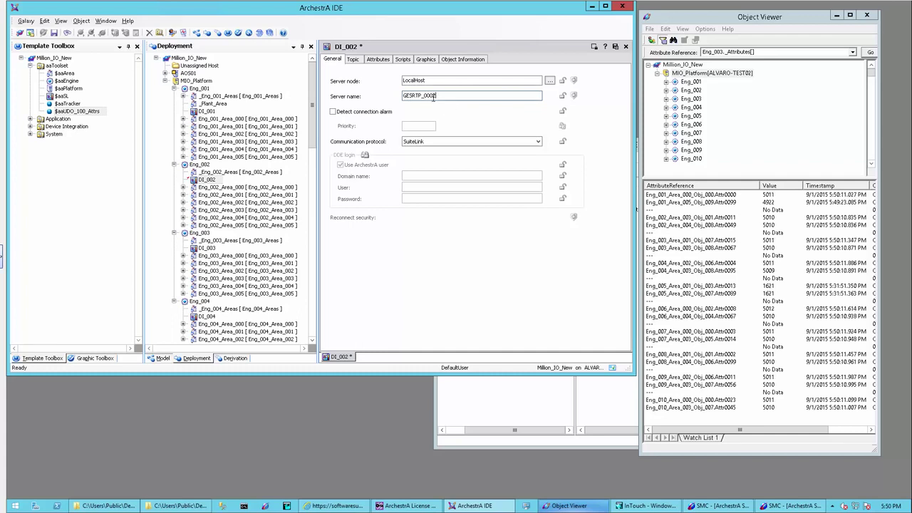
pyautogui.click(355, 60)
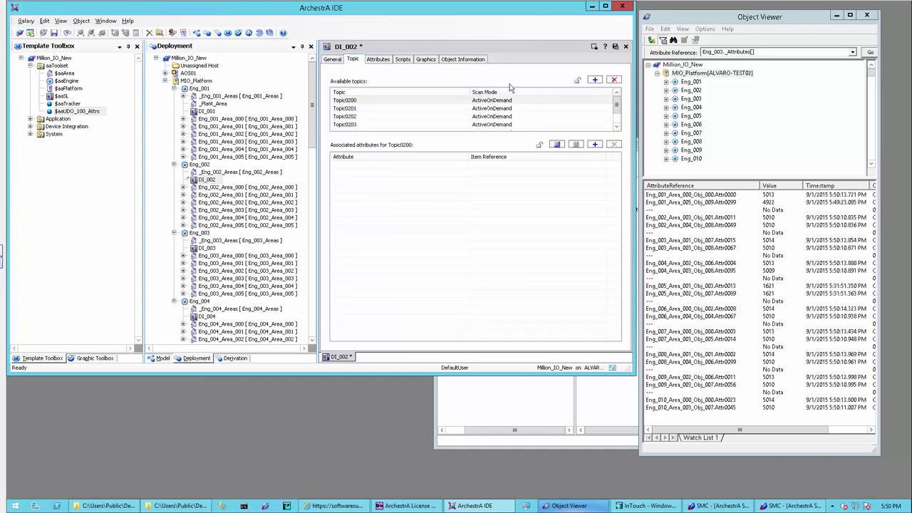
pyautogui.click(615, 46)
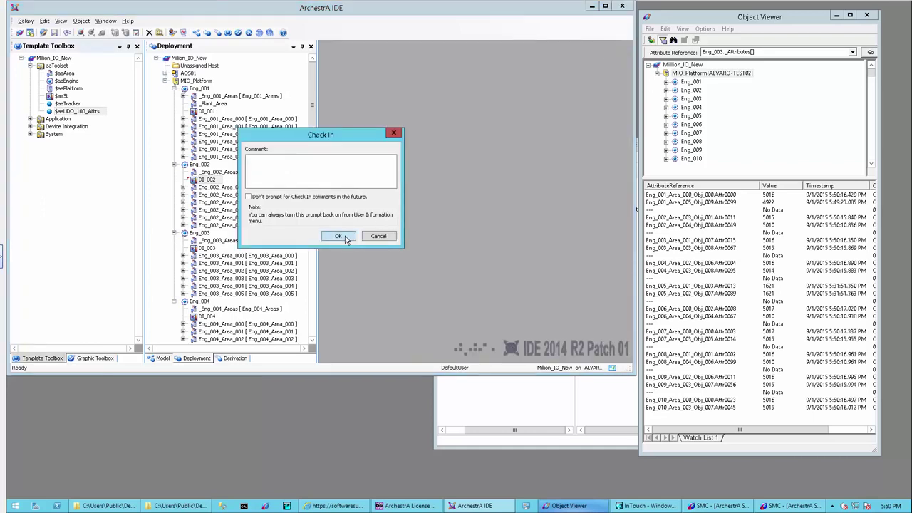
pyautogui.click(345, 236)
# Deploy DI_002's changes and close the completed deploy report.
pyautogui.rightClick(210, 183)
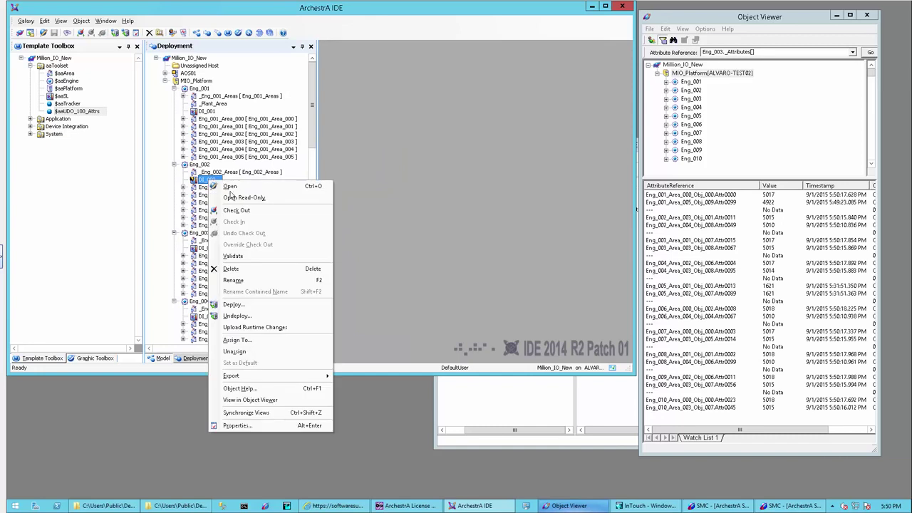
pyautogui.click(259, 306)
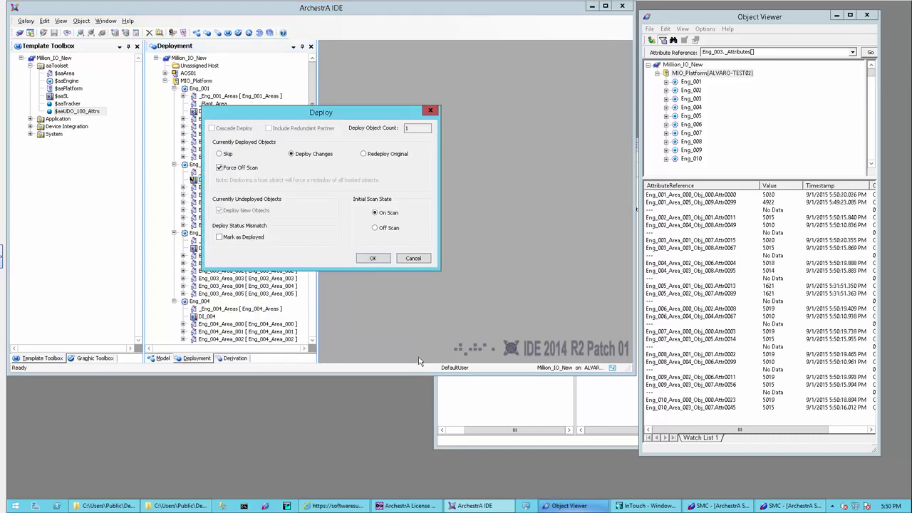
pyautogui.click(371, 258)
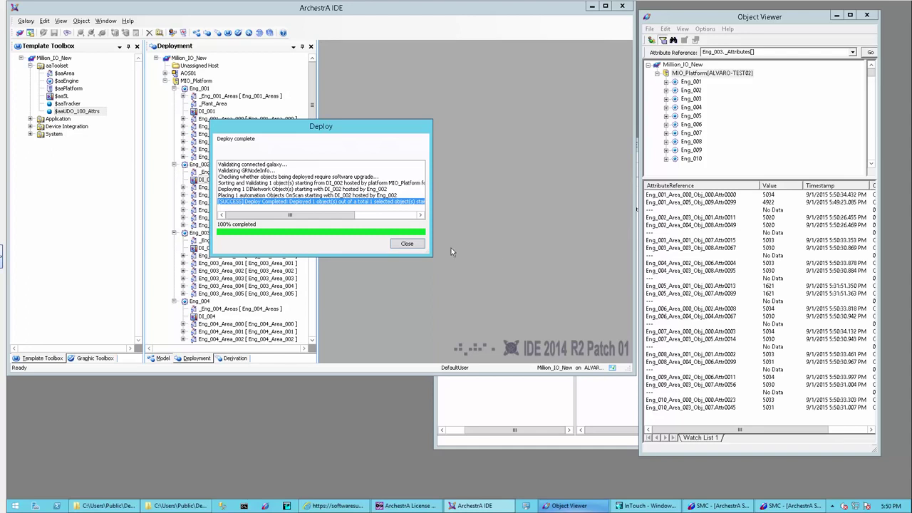
pyautogui.click(396, 244)
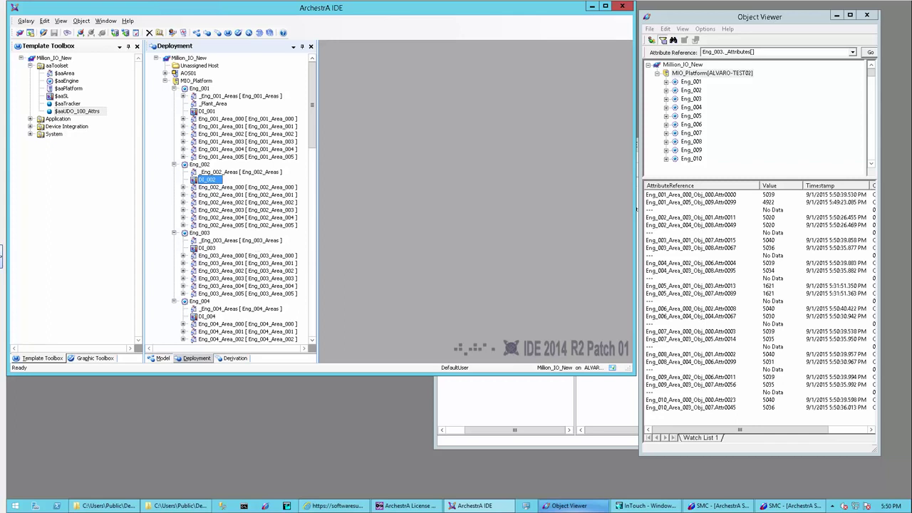
# Check Object Viewer values, then show ArchestrA.DASGESRTP.2's diagnostic device groups in SMC.
pyautogui.click(210, 433)
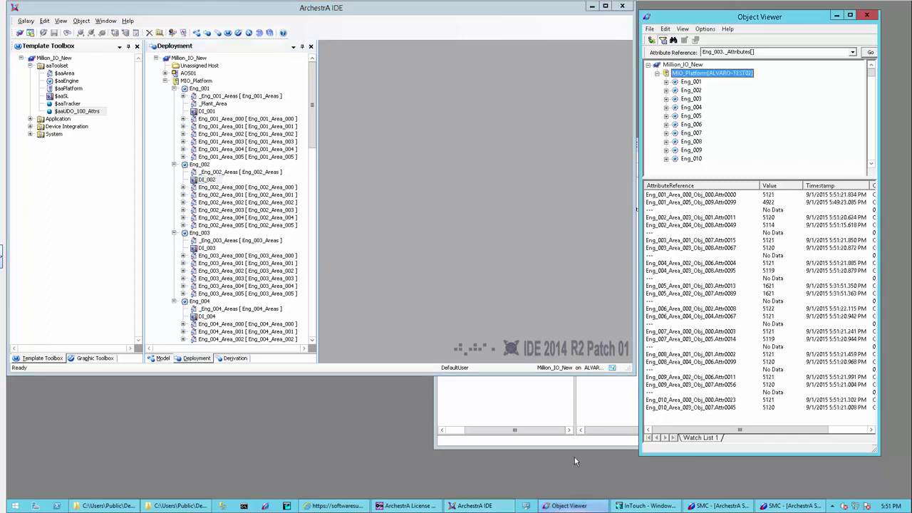
pyautogui.click(567, 444)
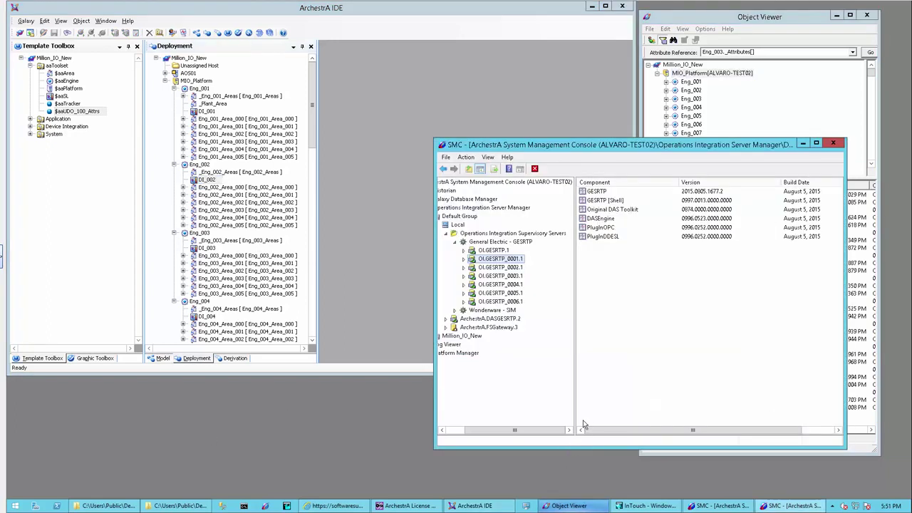
pyautogui.click(447, 320)
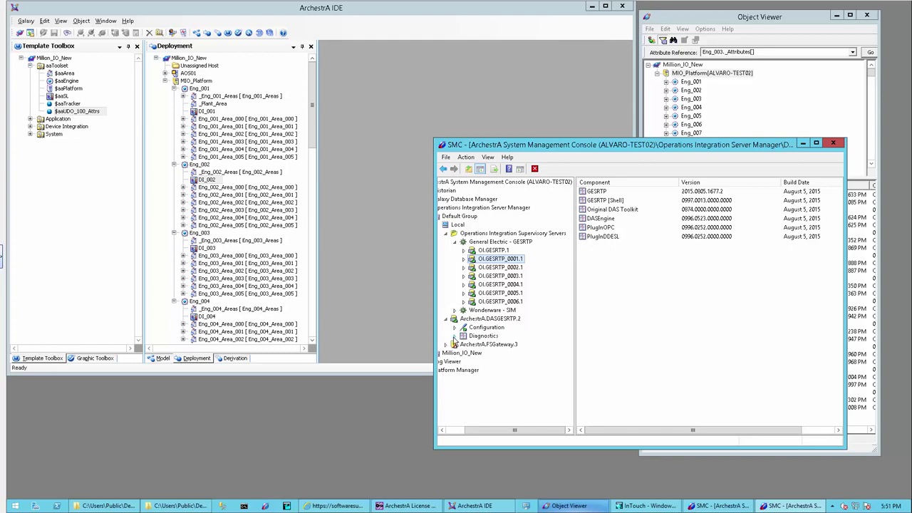
pyautogui.click(455, 336)
pyautogui.click(464, 387)
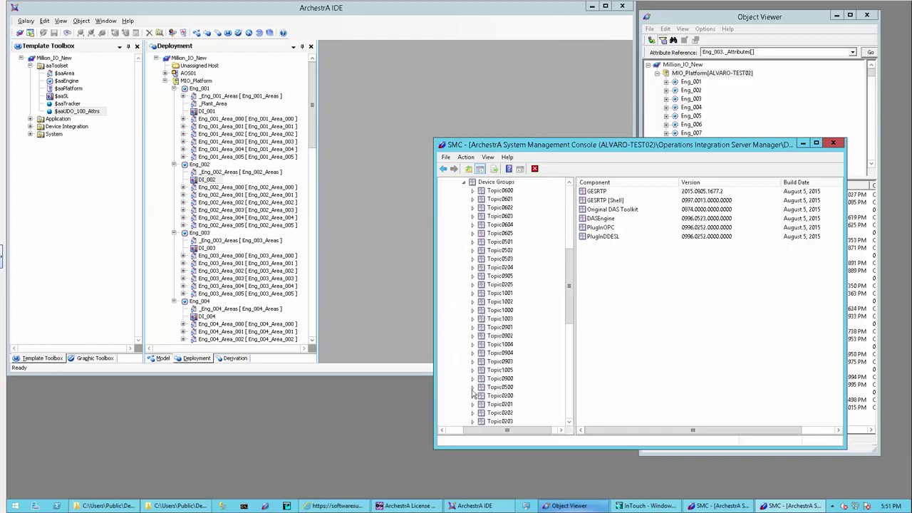
pyautogui.moveTo(571, 293); pyautogui.dragTo(570, 221)
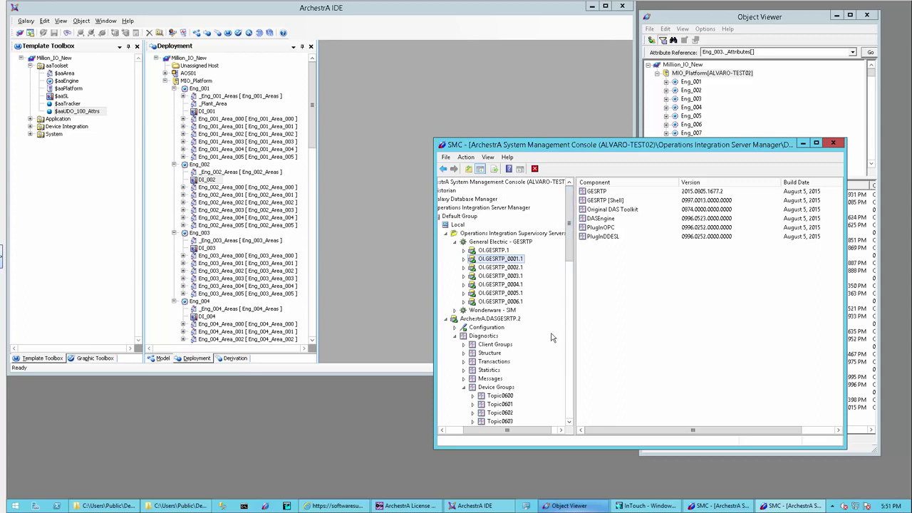
# Expand the diagnostic device groups of OI.GESRTP_0001.1 and OI.GESRTP_0002.1.
pyautogui.click(463, 259)
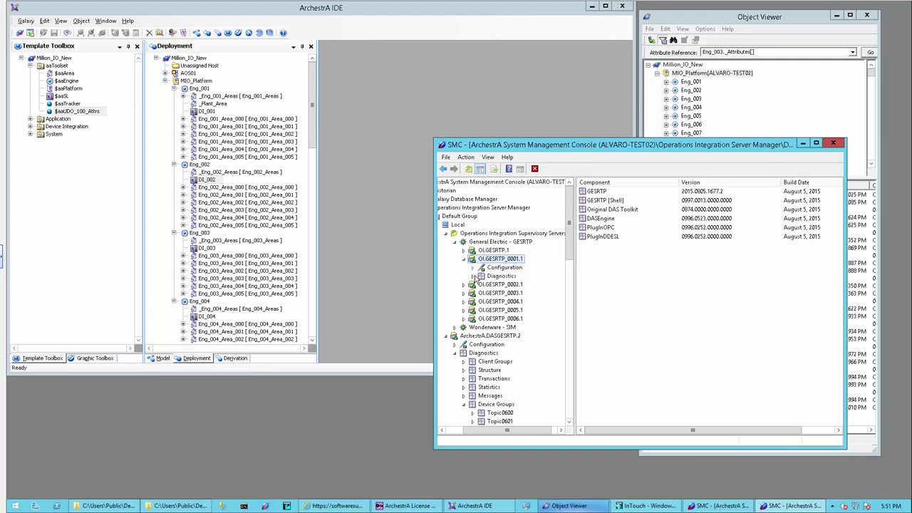
pyautogui.click(473, 276)
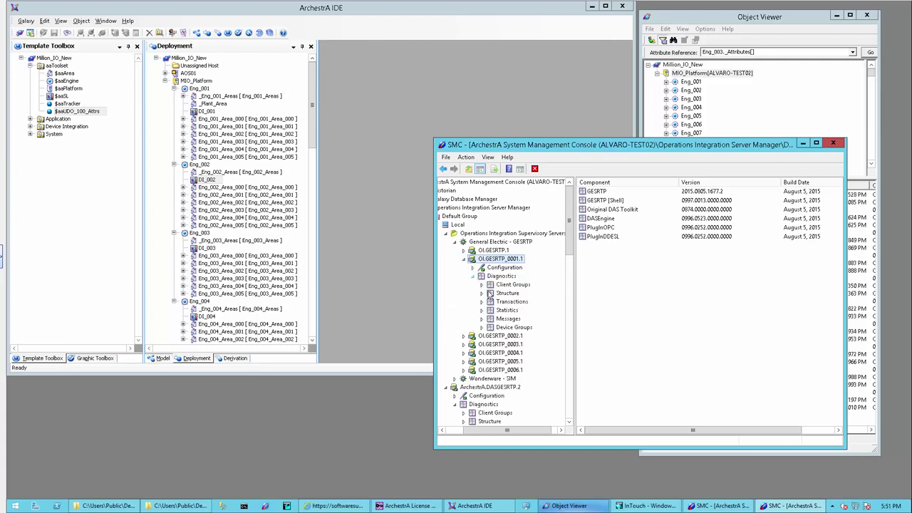
pyautogui.click(482, 328)
pyautogui.click(509, 328)
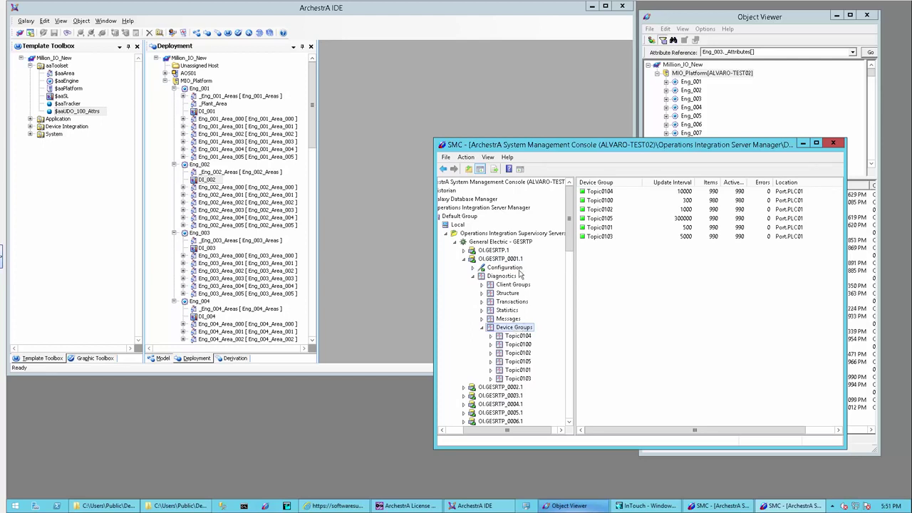
pyautogui.click(507, 260)
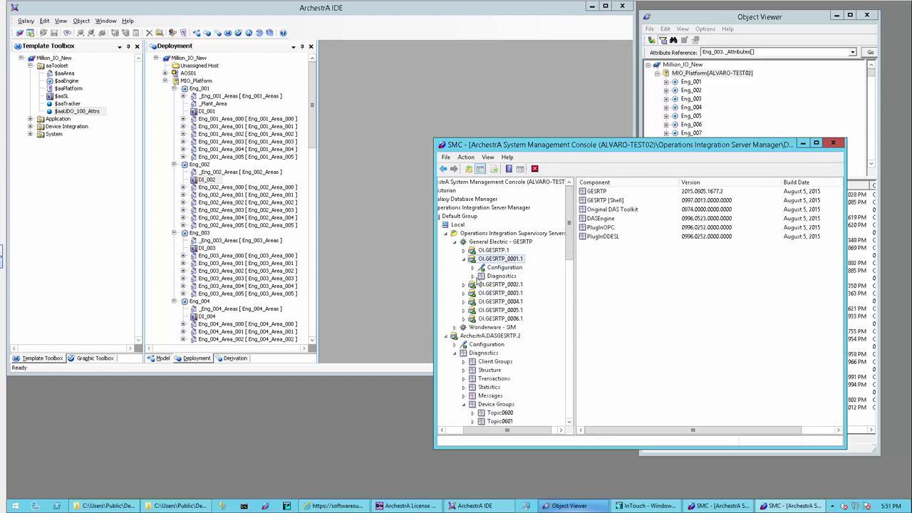
pyautogui.click(473, 276)
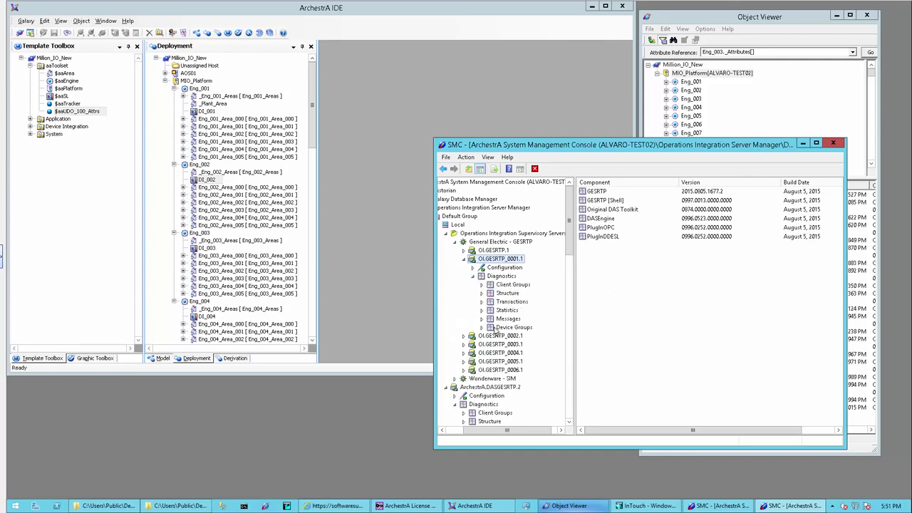
pyautogui.click(482, 327)
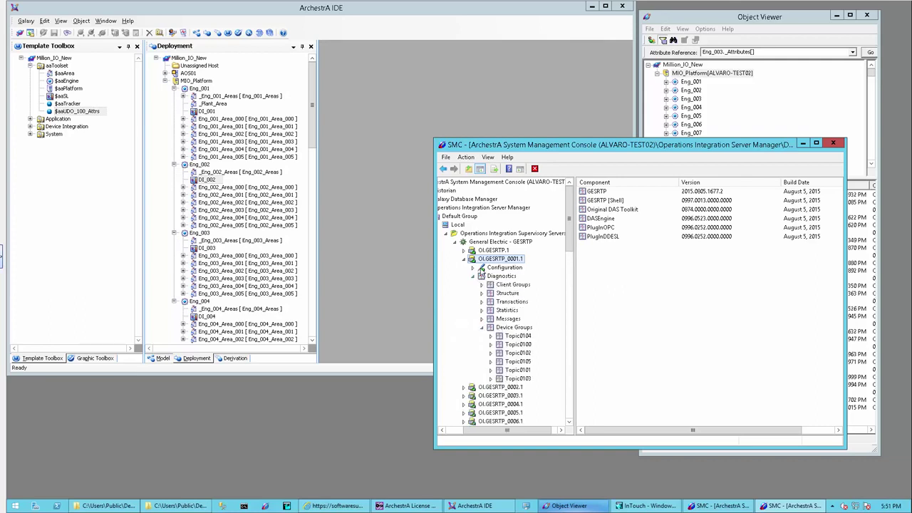
pyautogui.click(464, 387)
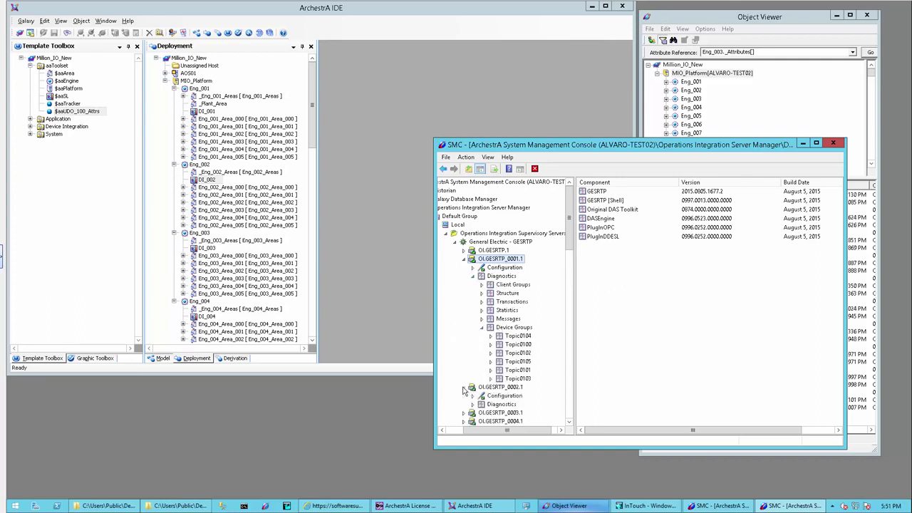
pyautogui.click(473, 404)
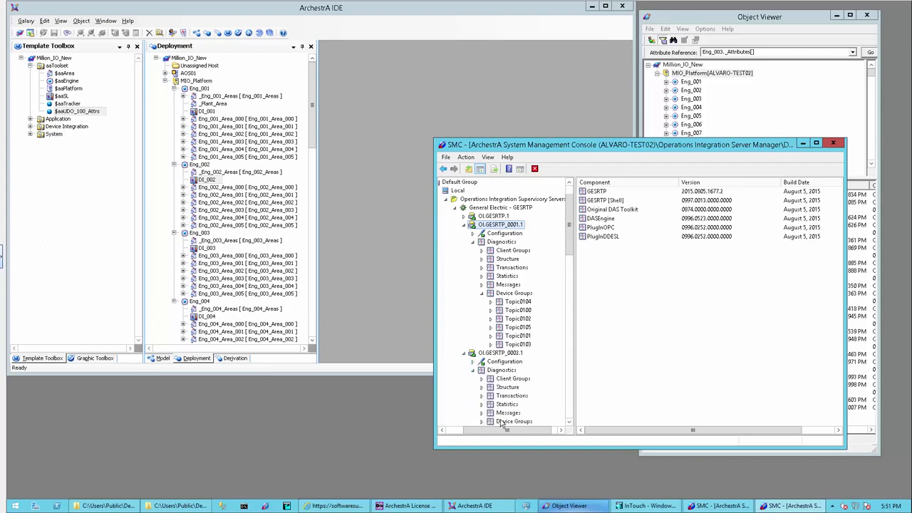
pyautogui.click(481, 421)
# Confirm OI.GESRTP_0003.1 has no device groups, then select DI_003 in the IDE.
pyautogui.scroll(-1, 511, 415)
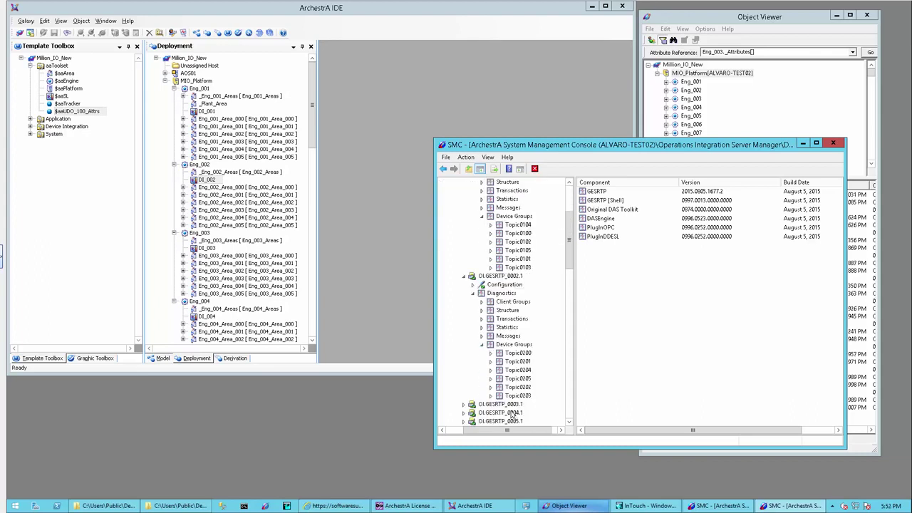
pyautogui.scroll(-2, 511, 416)
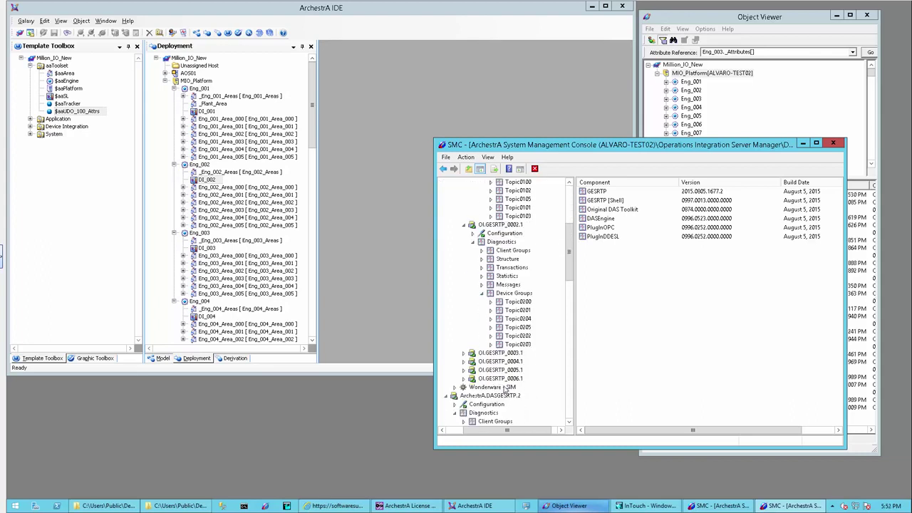
pyautogui.click(464, 353)
pyautogui.click(472, 370)
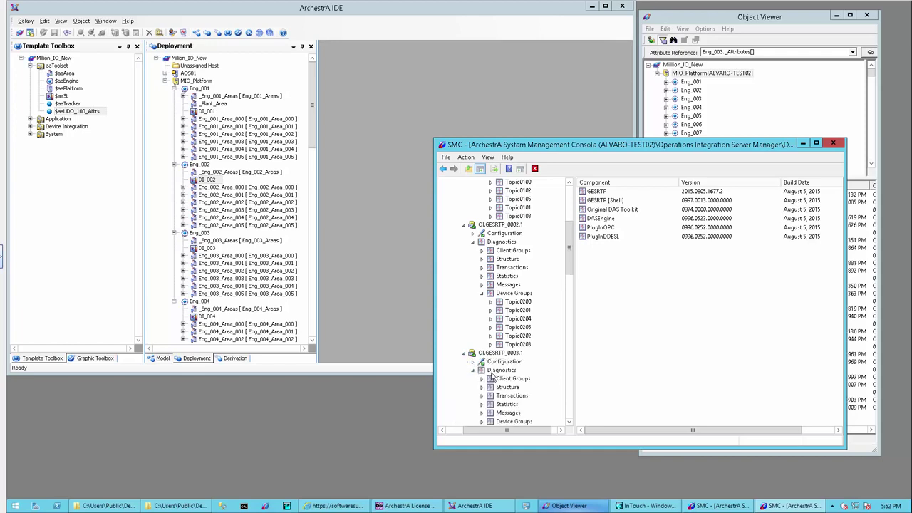
pyautogui.scroll(-2, 508, 381)
pyautogui.click(508, 371)
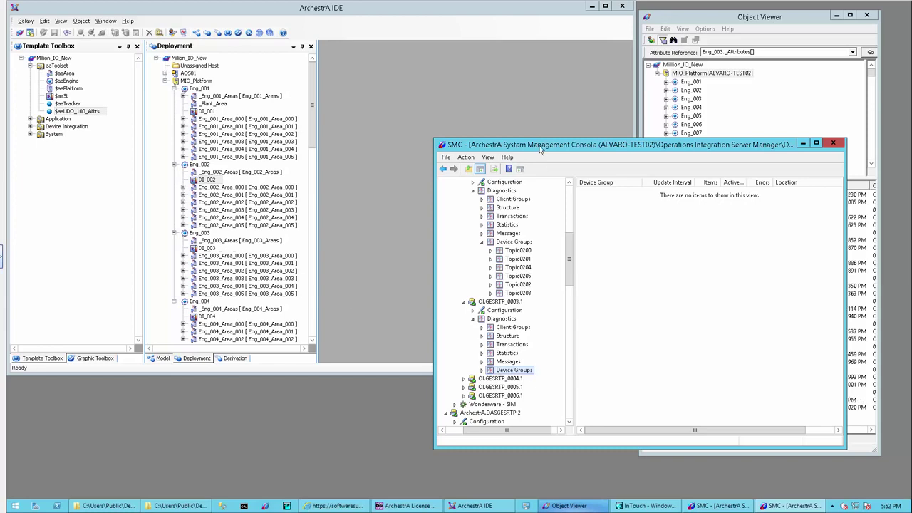
pyautogui.moveTo(540, 148); pyautogui.dragTo(543, 200)
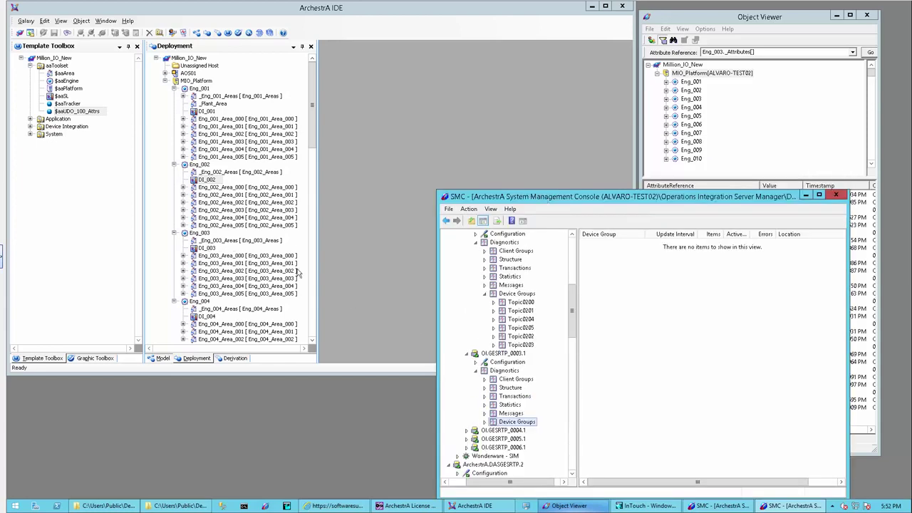
pyautogui.click(204, 248)
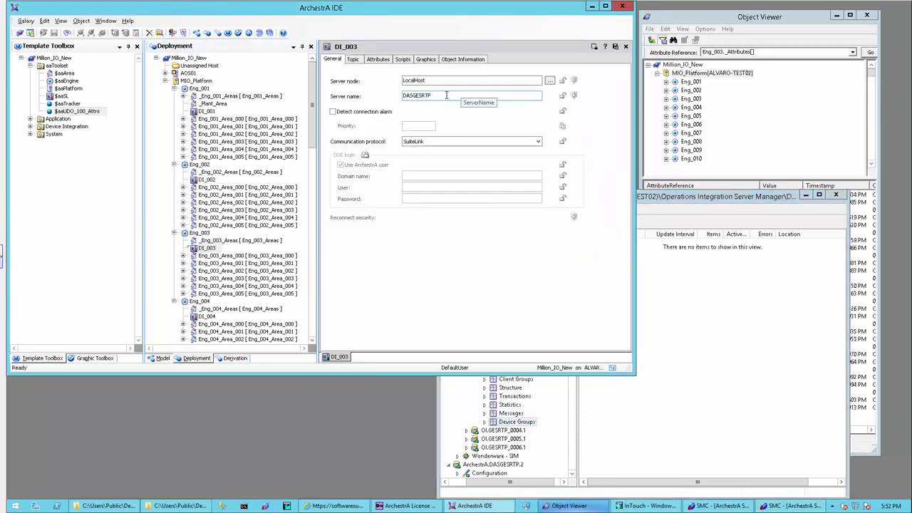
# Set DI_003's server name to GESRTP_0003, then save, close and check it in.
pyautogui.moveTo(440, 96); pyautogui.dragTo(383, 93)
pyautogui.write('GESRTP_0001')
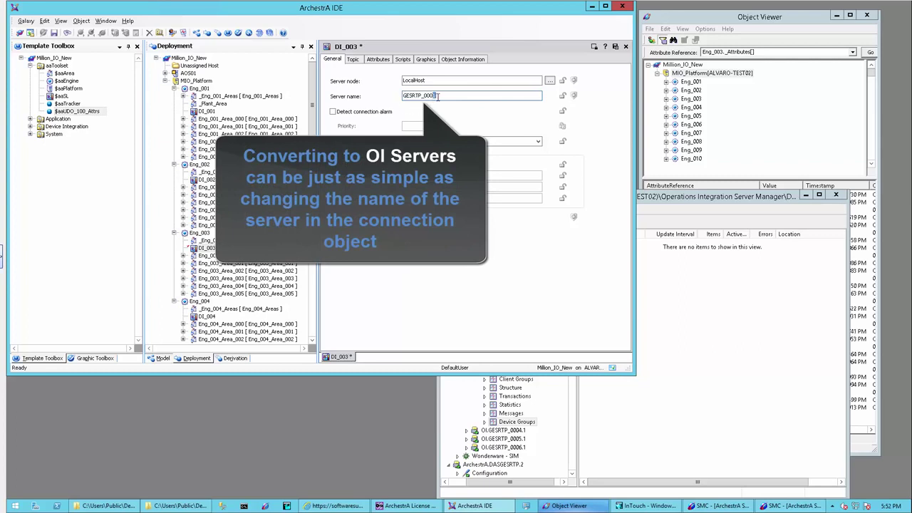
pyautogui.write('3')
pyautogui.click(616, 47)
pyautogui.click(340, 236)
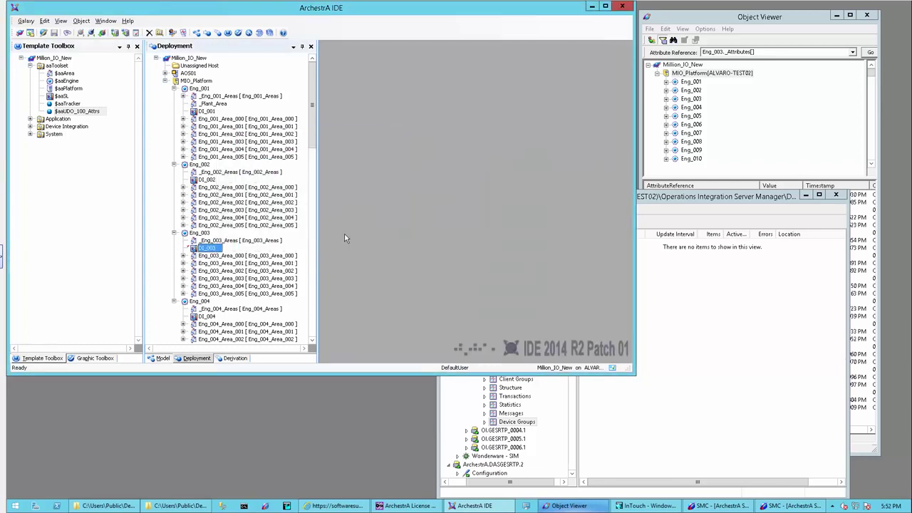
# Deploy DI_003 with default options, then check OI.GESRTP_0003.1's device groups Topic0300–Topic0305 in the SMC.
pyautogui.rightClick(208, 249)
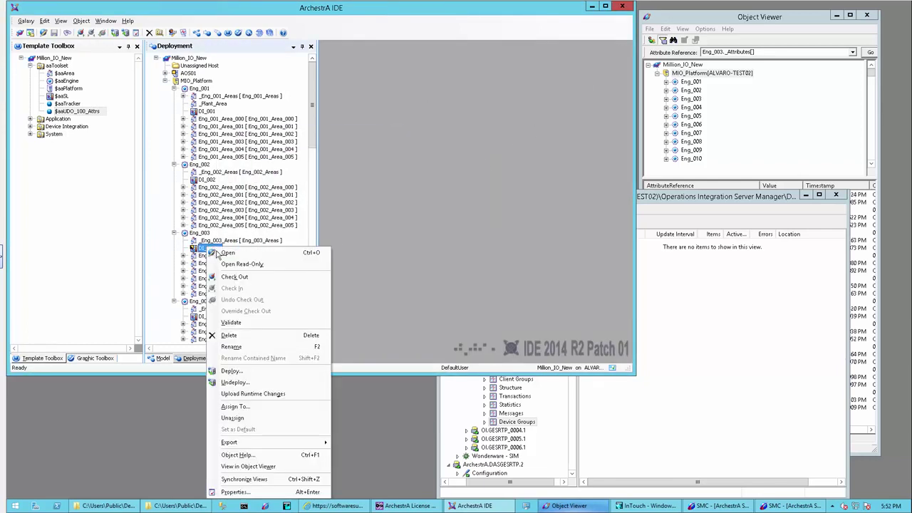
pyautogui.click(252, 372)
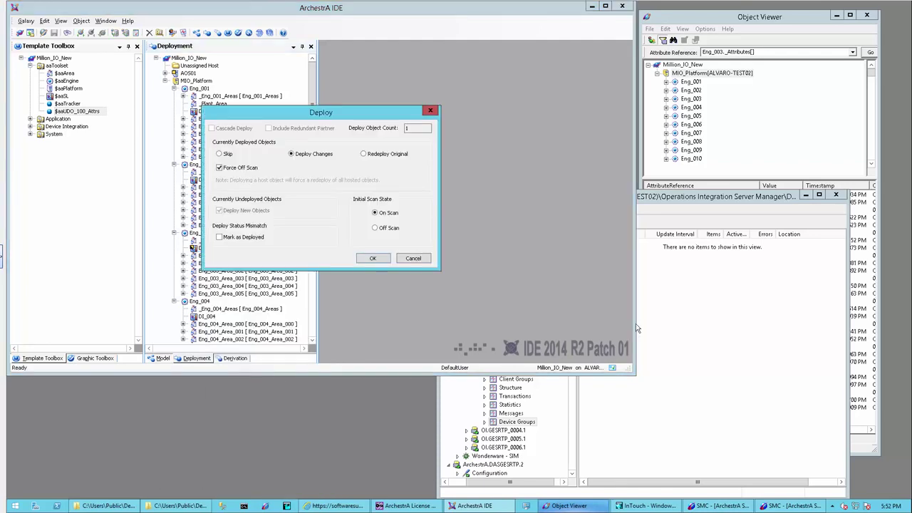
pyautogui.click(372, 258)
pyautogui.click(680, 203)
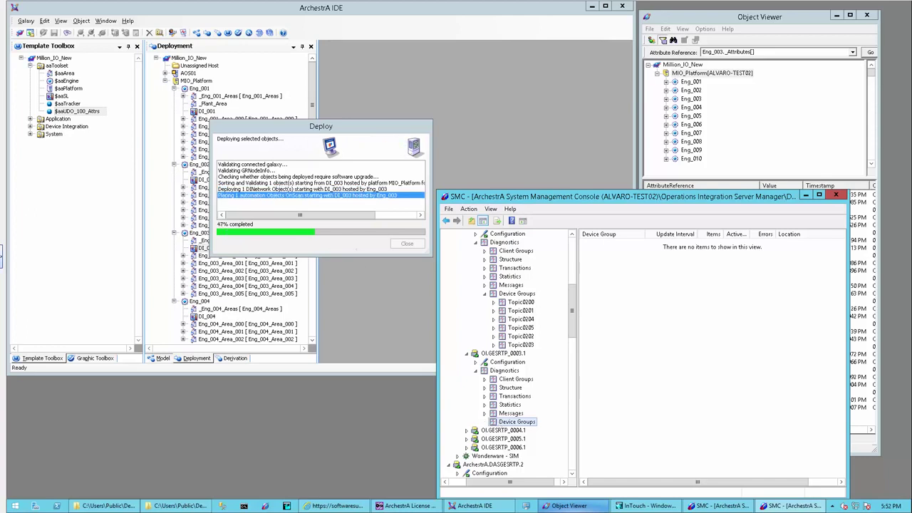
pyautogui.click(358, 253)
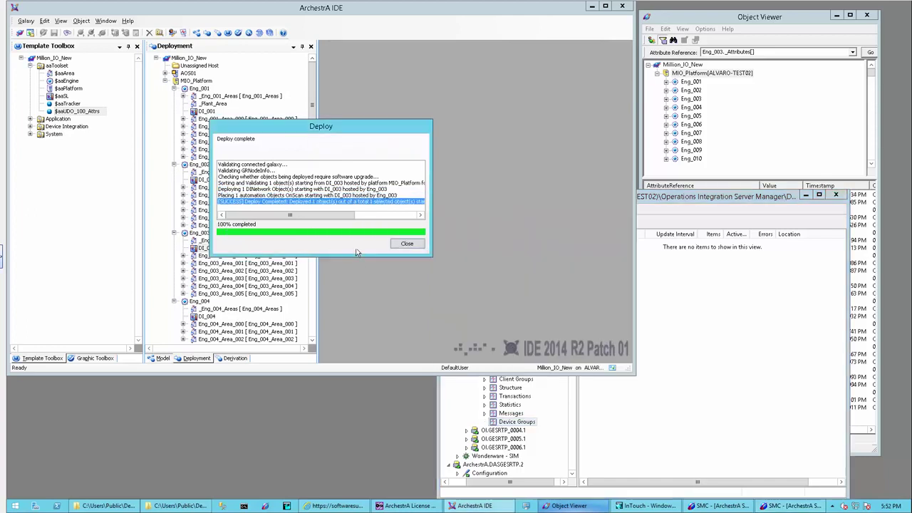
pyautogui.click(407, 244)
pyautogui.click(645, 200)
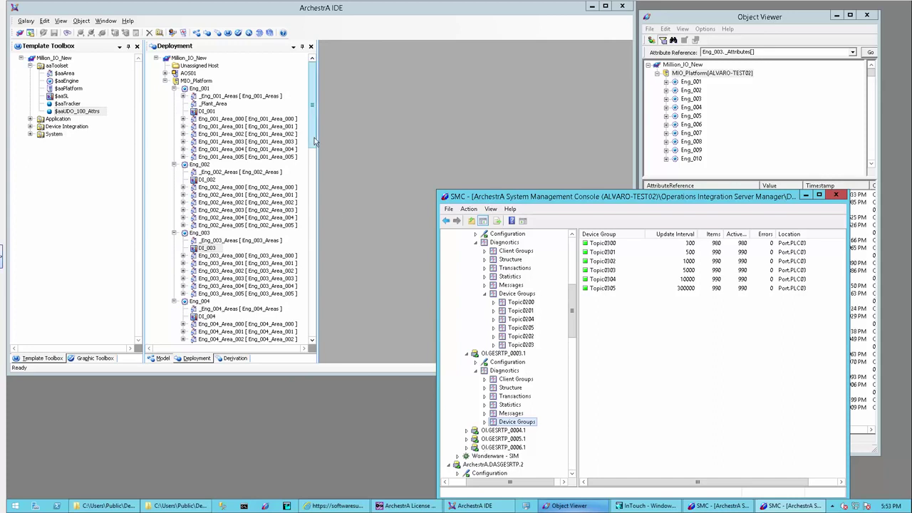
# Show the component versions of the OI.GESRTP_0003.1 server in the SMC.
pyautogui.moveTo(314, 141); pyautogui.dragTo(320, 161)
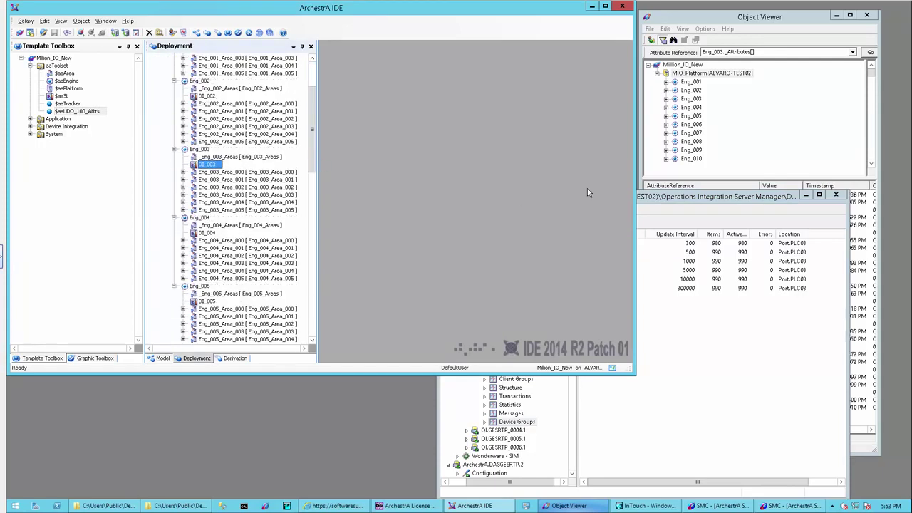
pyautogui.click(656, 198)
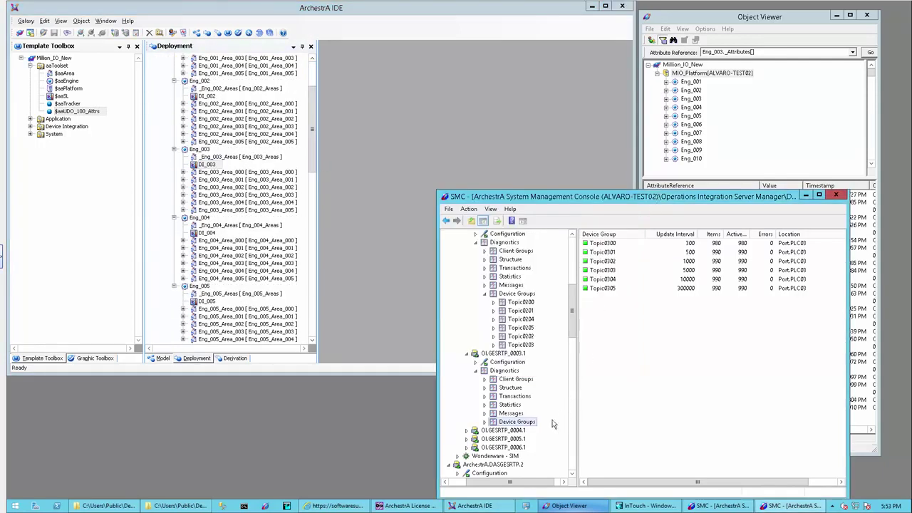
pyautogui.click(467, 354)
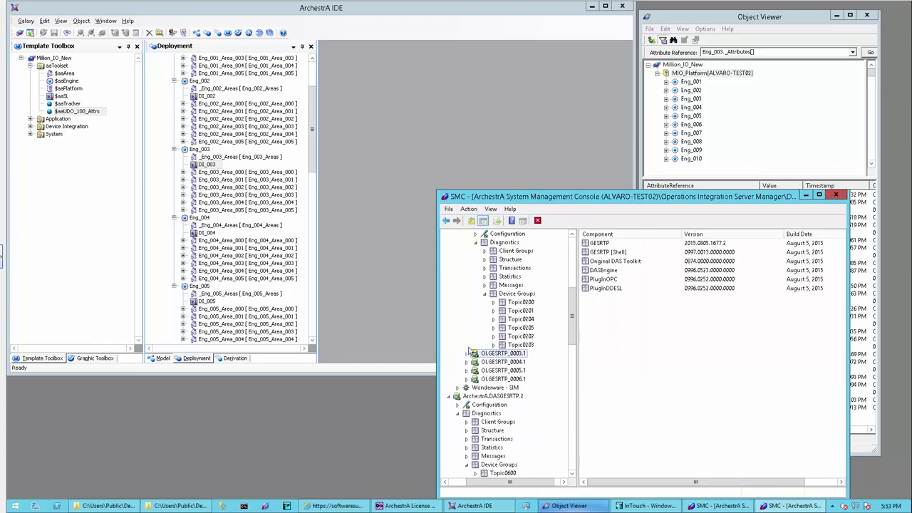
# Collapse the OI.GESRTP_0002.1 and OI.GESRTP_0001.1 branches and scroll up the server tree.
pyautogui.scroll(3, 574, 305)
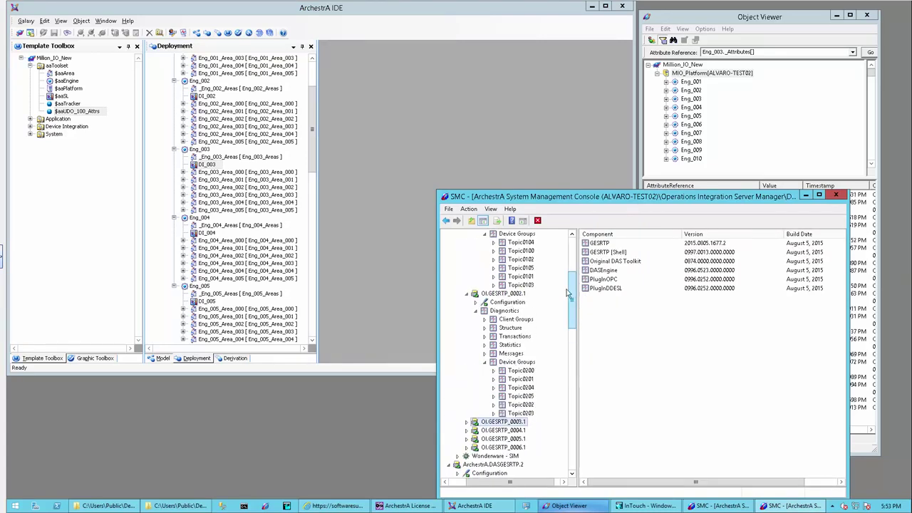
pyautogui.click(467, 293)
pyautogui.scroll(3, 575, 301)
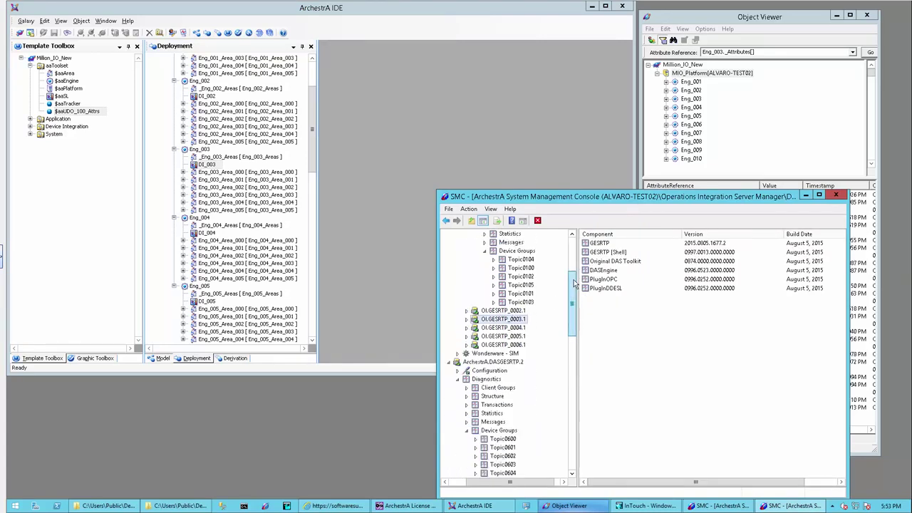
pyautogui.click(468, 236)
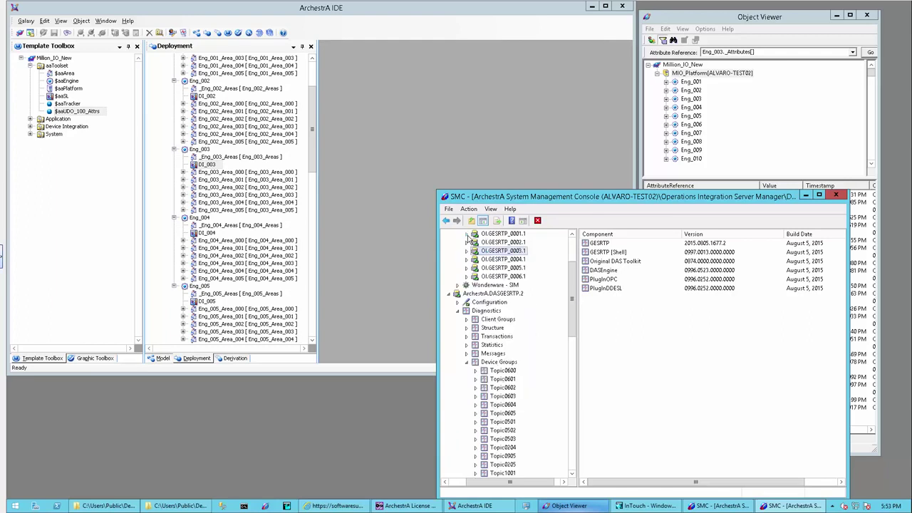
pyautogui.scroll(2, 570, 263)
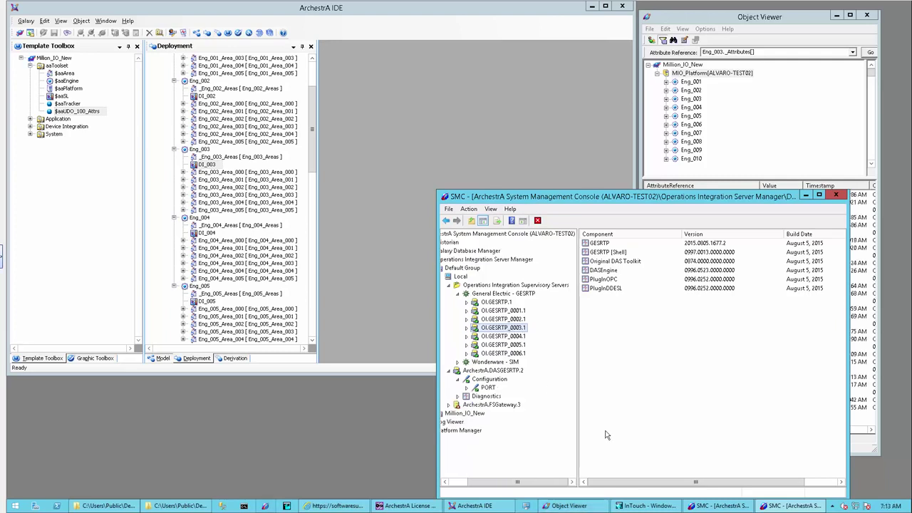
# Deactivate the ArchestrA.DASGESRTP.2 server and confirm with Yes.
pyautogui.rightClick(517, 371)
pyautogui.click(532, 379)
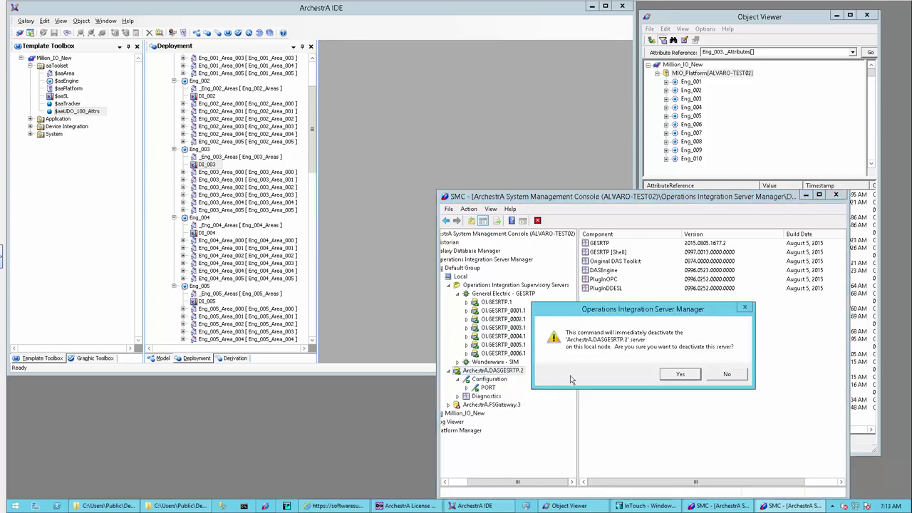
pyautogui.click(677, 382)
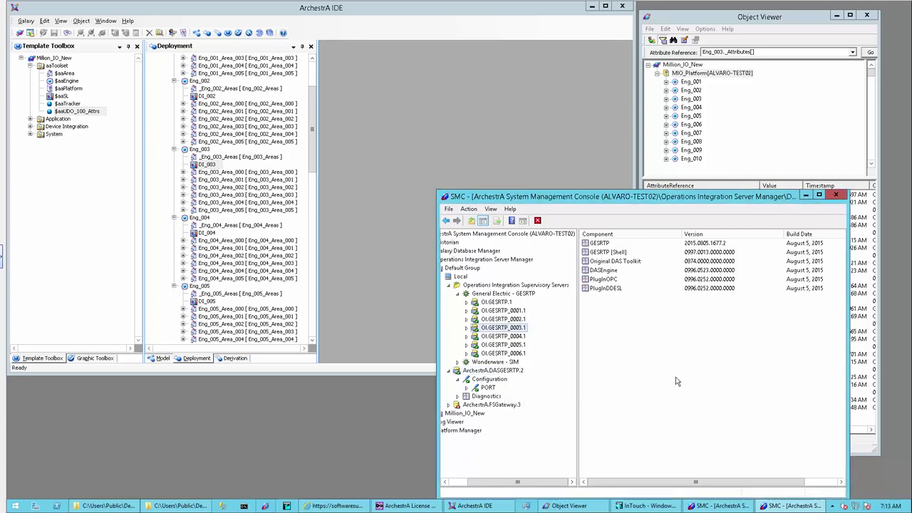
pyautogui.click(821, 39)
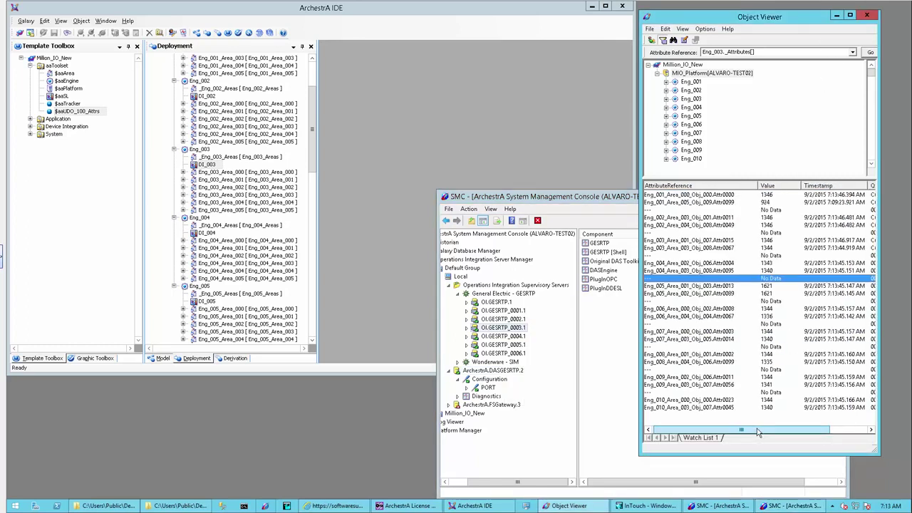
pyautogui.moveTo(756, 428); pyautogui.dragTo(699, 432)
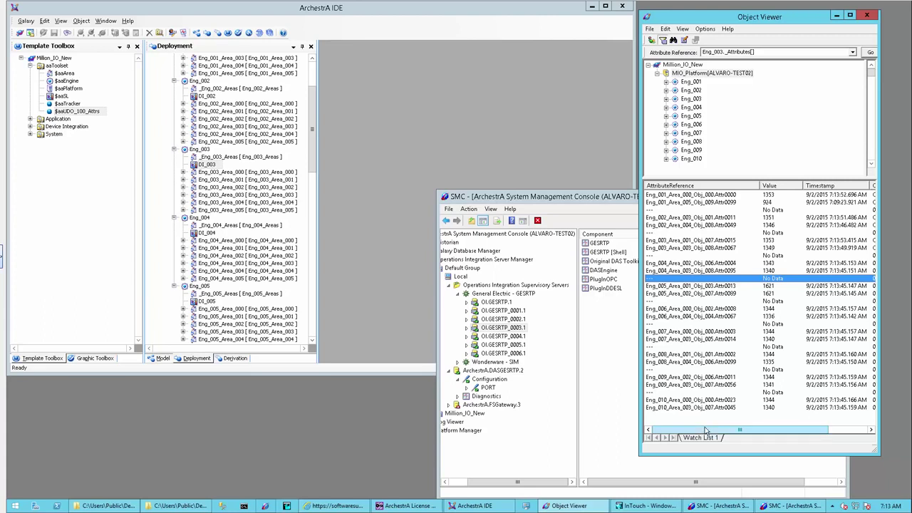
pyautogui.hscroll(3, 709, 432)
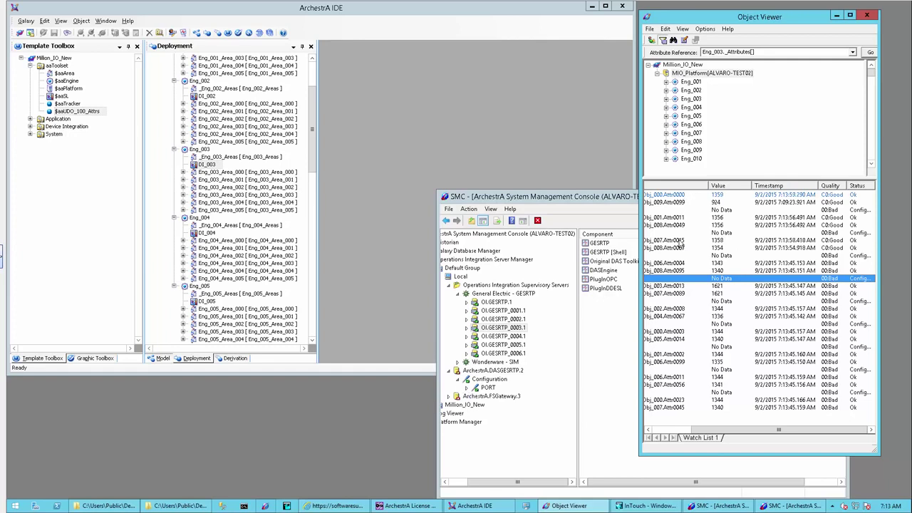
pyautogui.moveTo(757, 434); pyautogui.dragTo(713, 426)
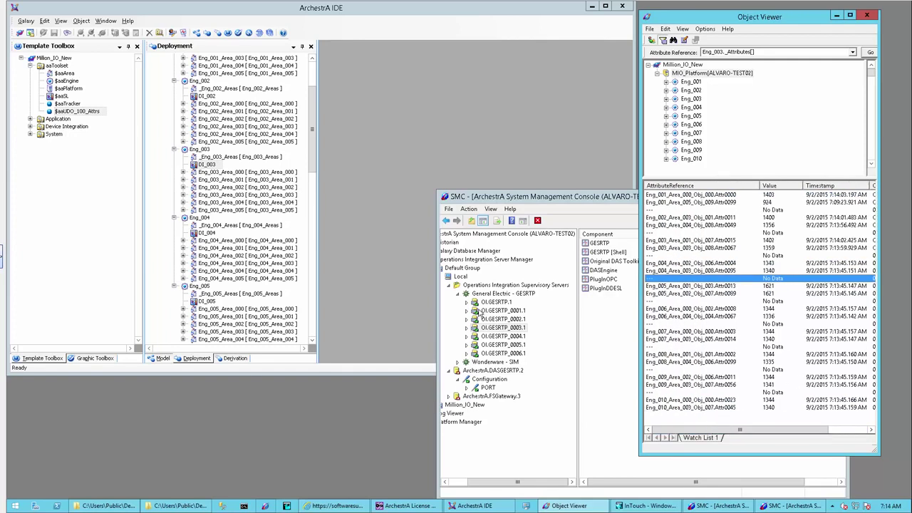
pyautogui.click(501, 322)
# Deactivate OI.GESRTP_0002.1 and check its effect on Object Viewer's Quality and Status columns.
pyautogui.rightClick(501, 322)
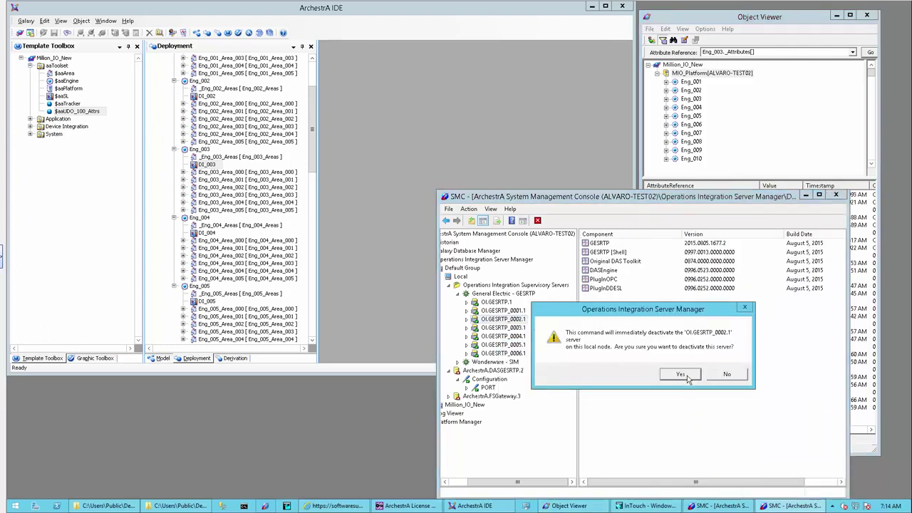
pyautogui.click(681, 375)
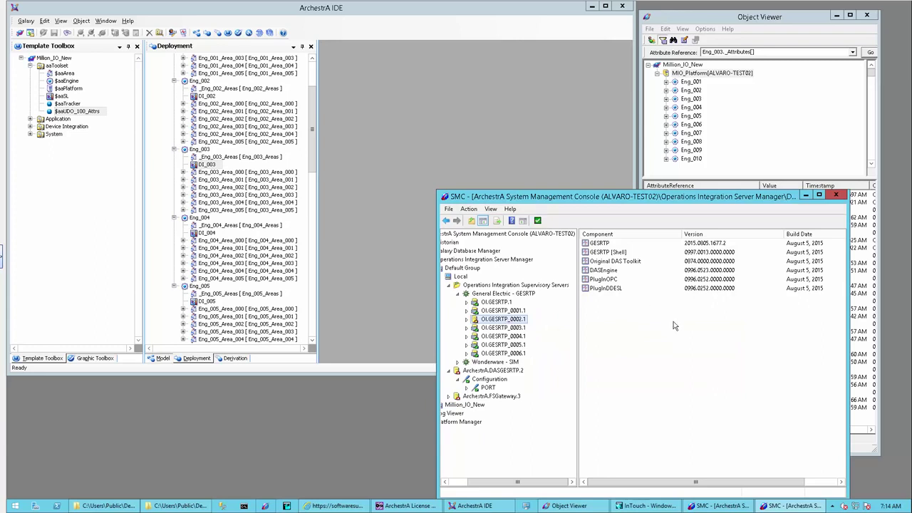
pyautogui.click(816, 165)
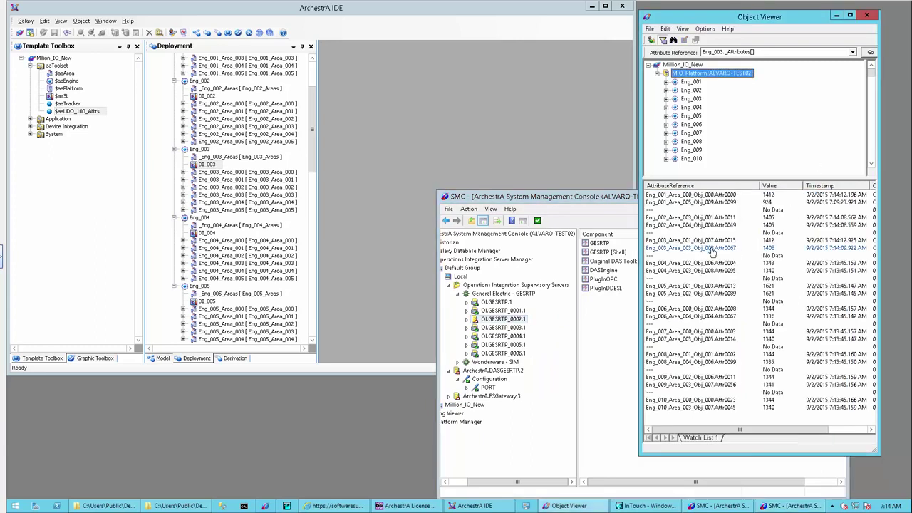
pyautogui.moveTo(734, 430); pyautogui.dragTo(770, 431)
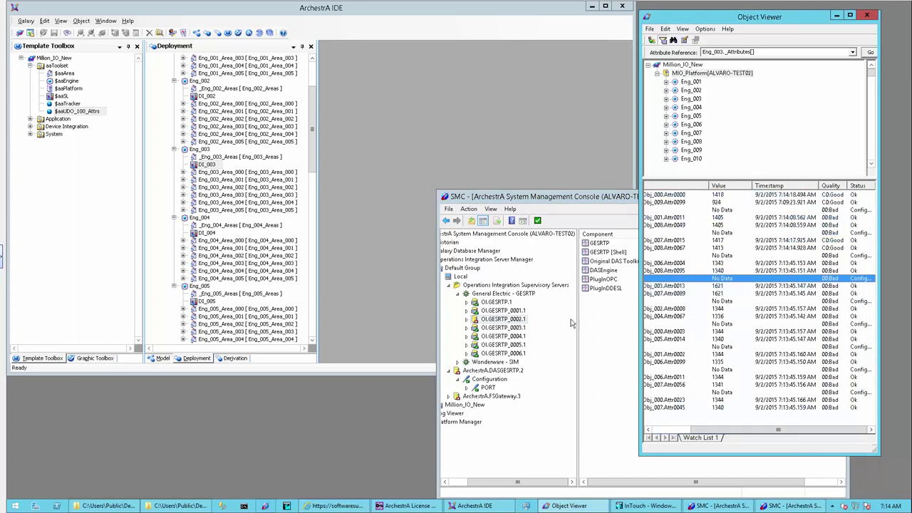
# Review the OI.GESRTP_0002.1 and ArchestrA.DASGESRTP.2 actions, then recheck Object Viewer's updating values.
pyautogui.rightClick(489, 320)
pyautogui.click(515, 332)
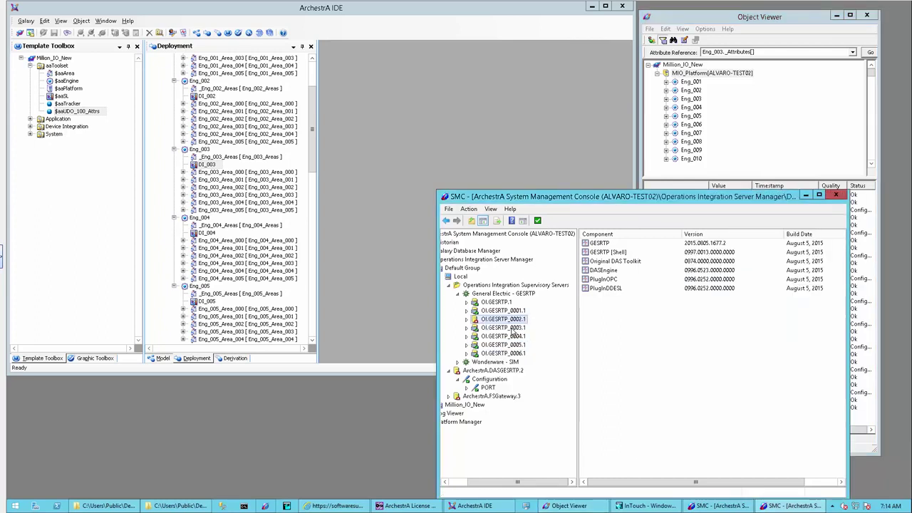
pyautogui.rightClick(502, 370)
pyautogui.click(530, 384)
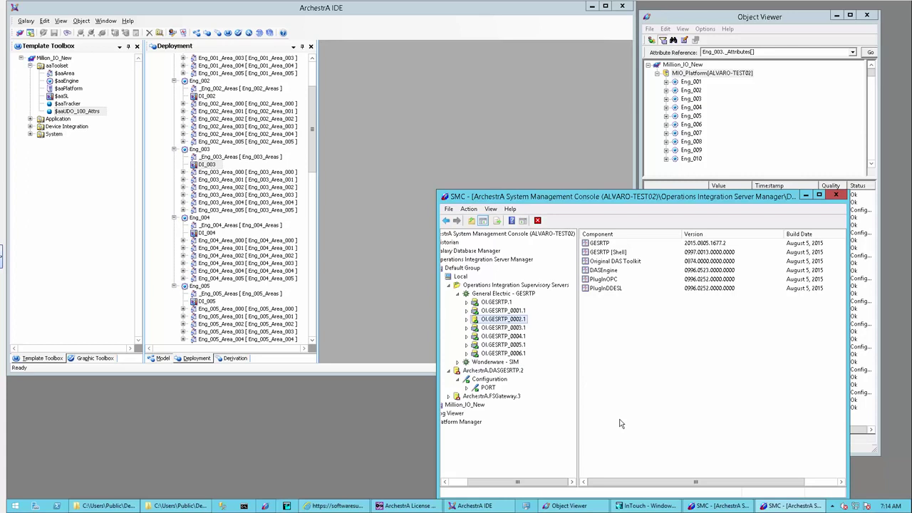
pyautogui.click(799, 140)
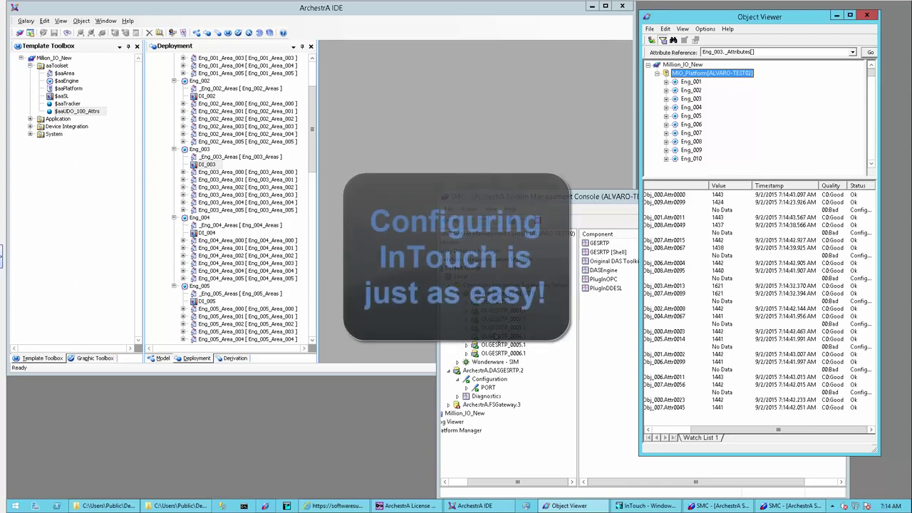
# In WindowMaker, change access name P01_T0100's application from DASGESRTP to GESRTP_0001.
pyautogui.click(611, 446)
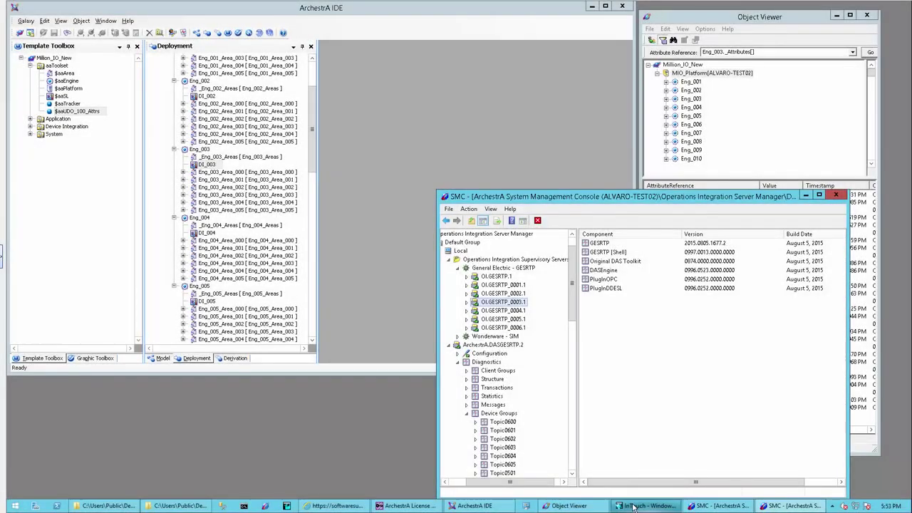
pyautogui.click(634, 505)
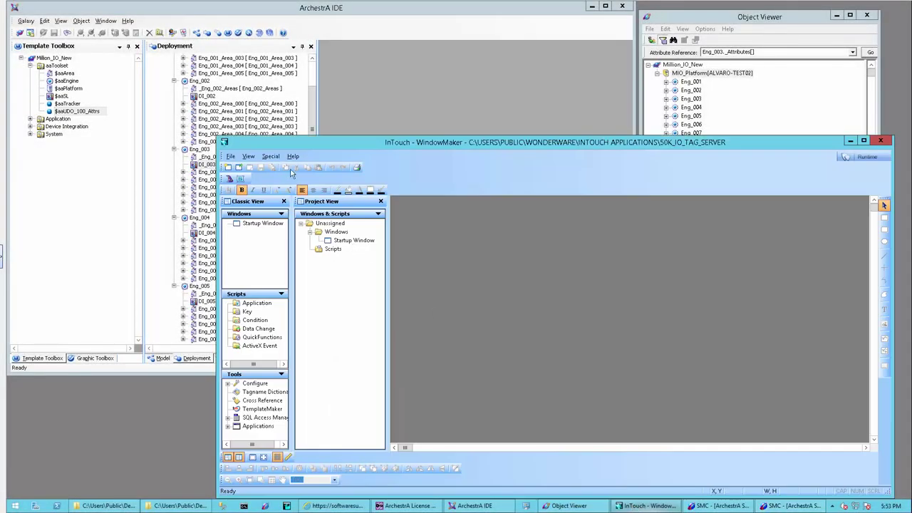
pyautogui.click(271, 156)
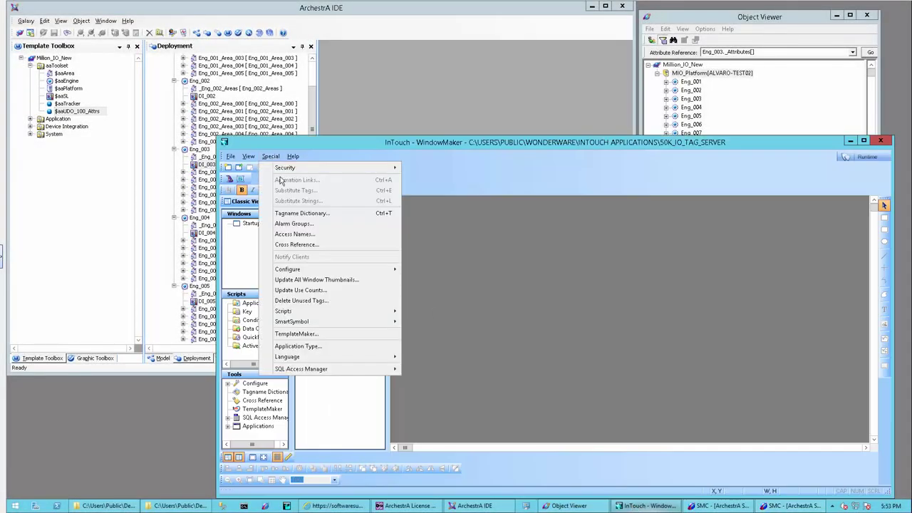
pyautogui.click(315, 235)
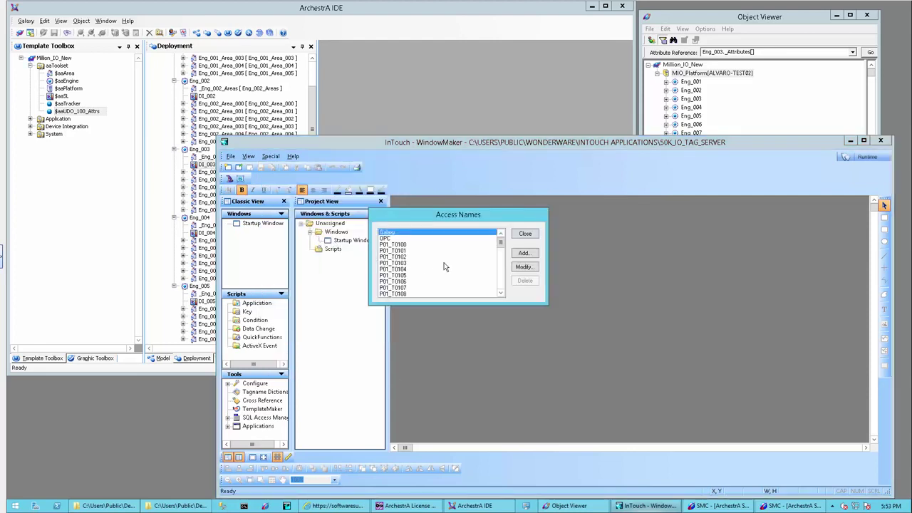
pyautogui.doubleClick(394, 246)
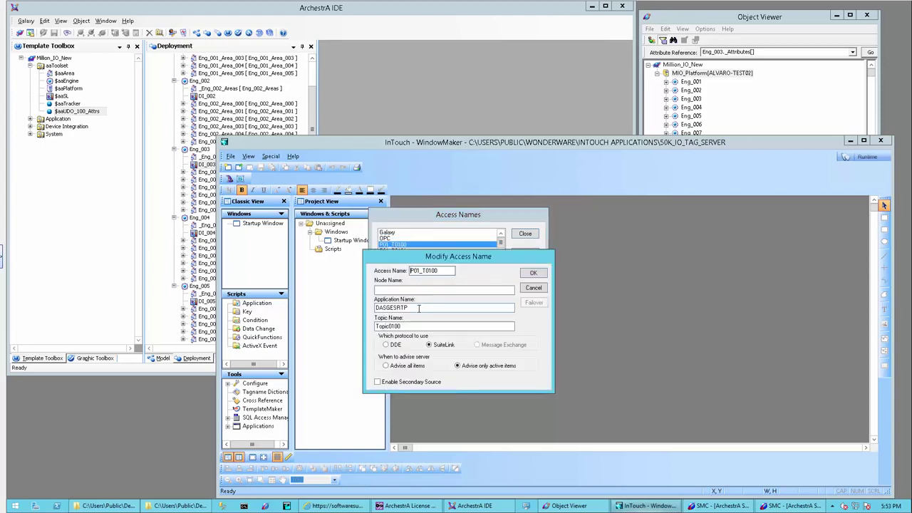
pyautogui.moveTo(418, 308); pyautogui.dragTo(358, 307)
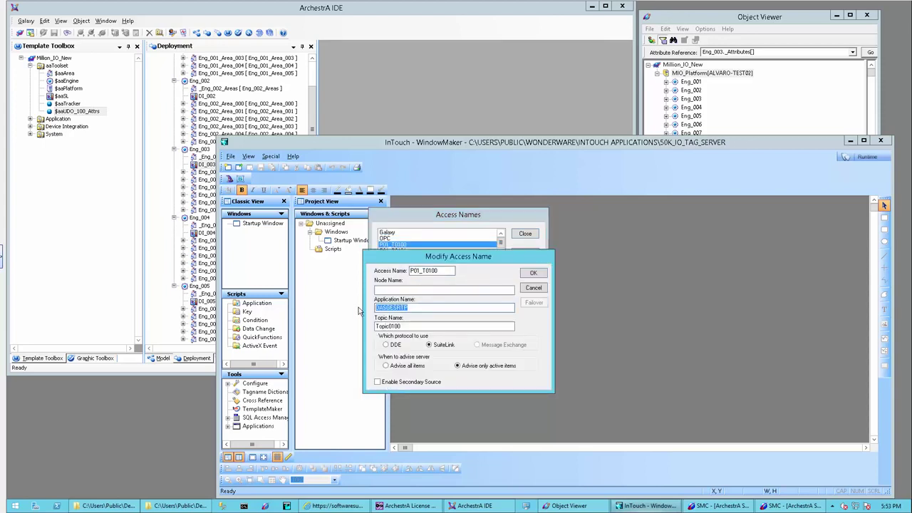
pyautogui.write('GESRTP_0001')
pyautogui.click(531, 288)
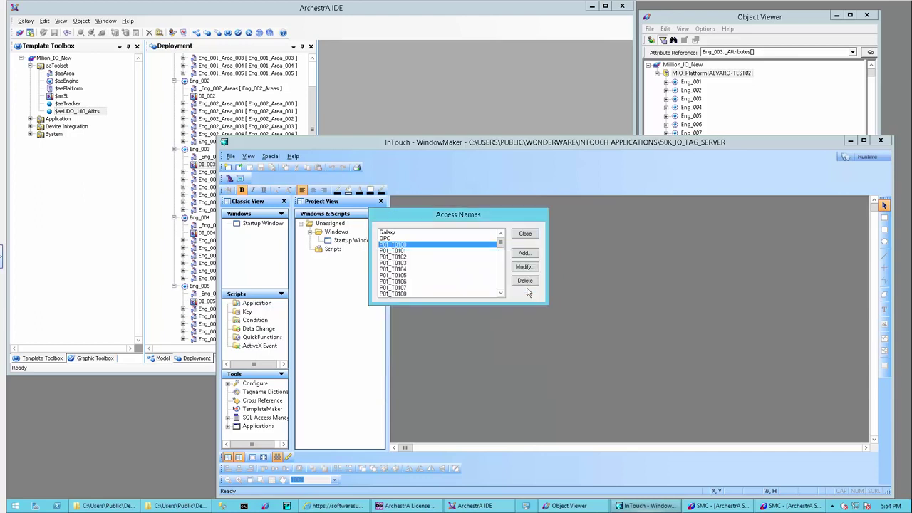
pyautogui.click(524, 235)
# Show MIO_Platform's attribute values in Object Viewer, then return to PLCPlatform06's settings in the SMC.
pyautogui.click(682, 20)
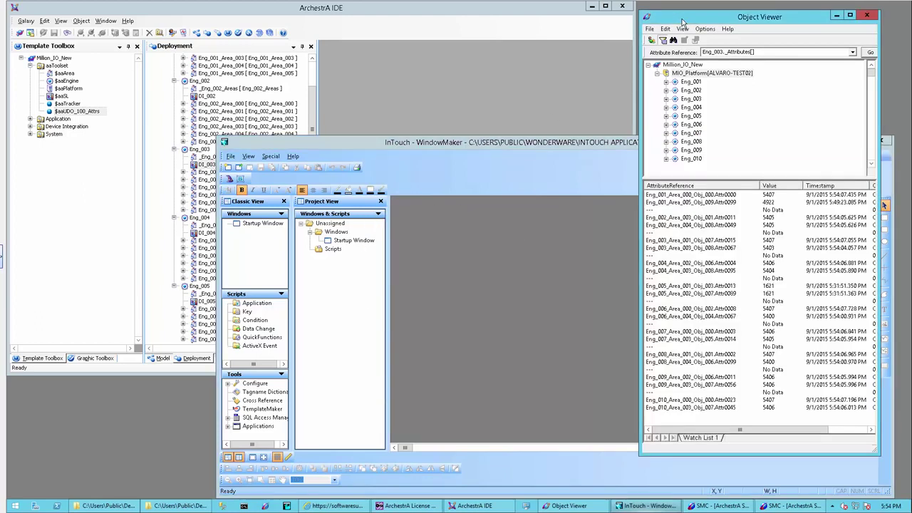
pyautogui.click(670, 74)
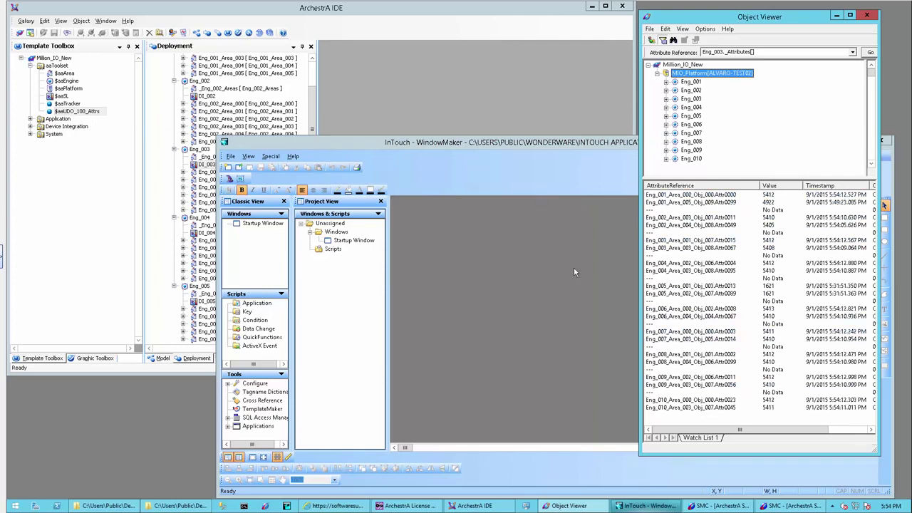
pyautogui.click(705, 506)
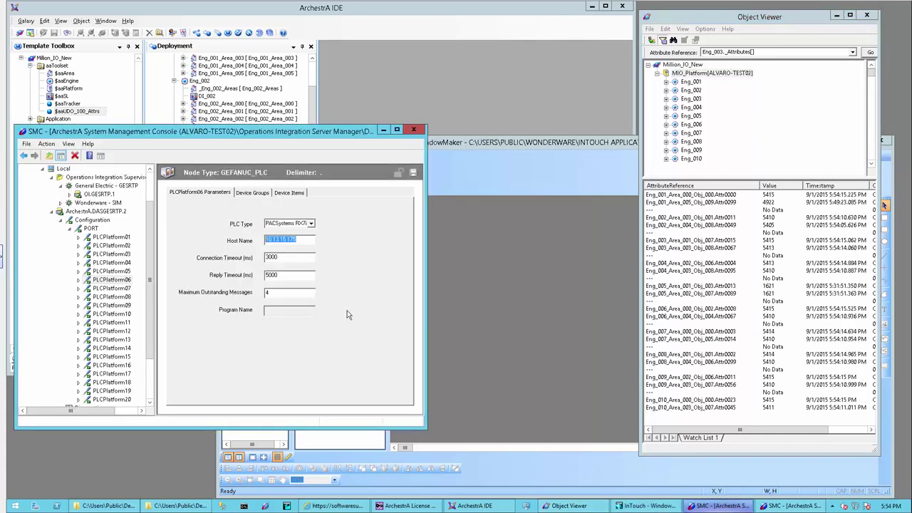